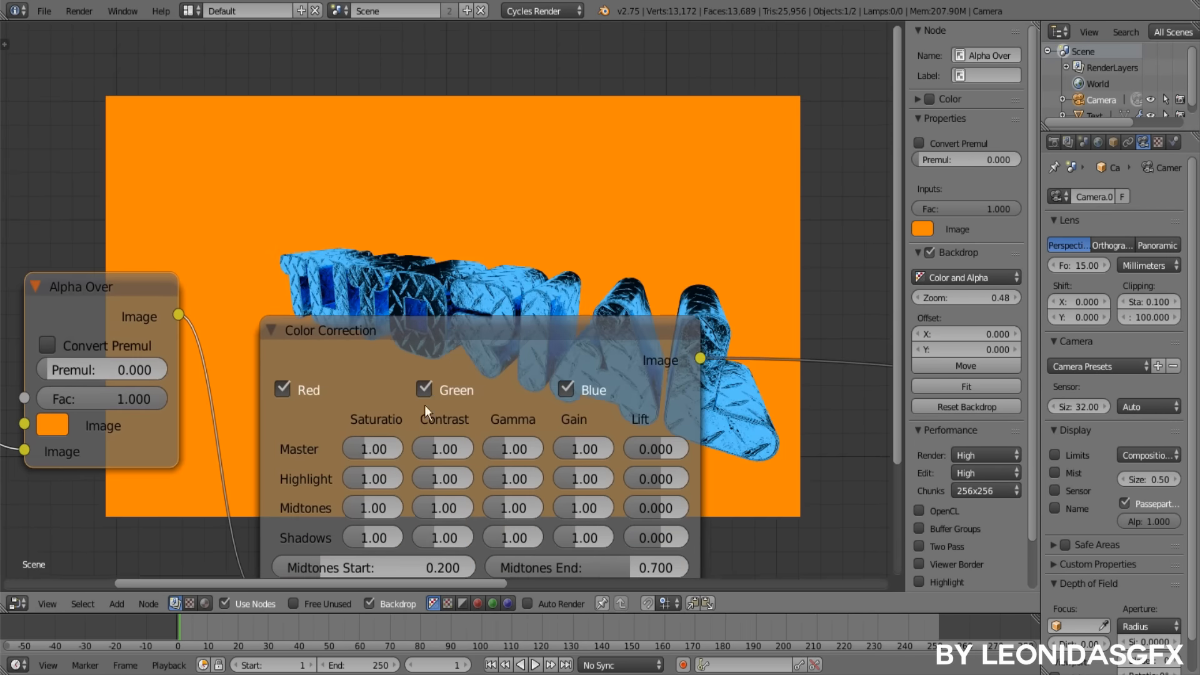
- Set the master saturation of the Color Correction node to 4.00
scroll(366, 428, down, 4)
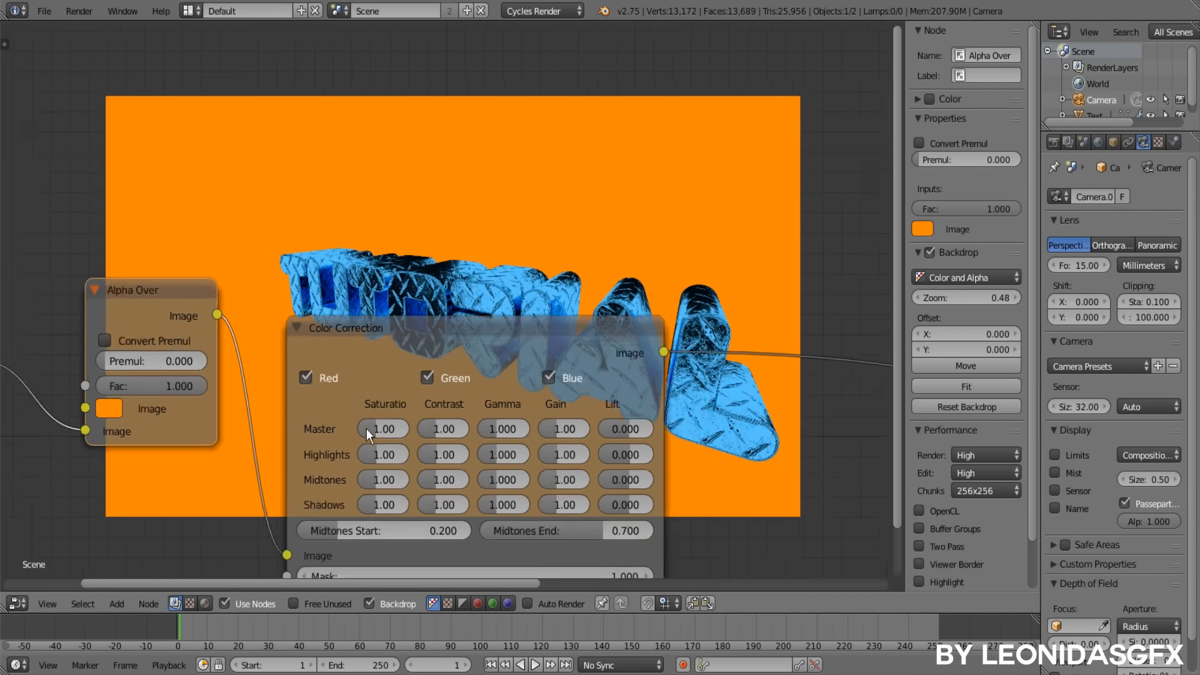
scroll(373, 396, up, 3)
drag(384, 429, 410, 430)
scroll(463, 325, down, 2)
scroll(464, 324, up, 2)
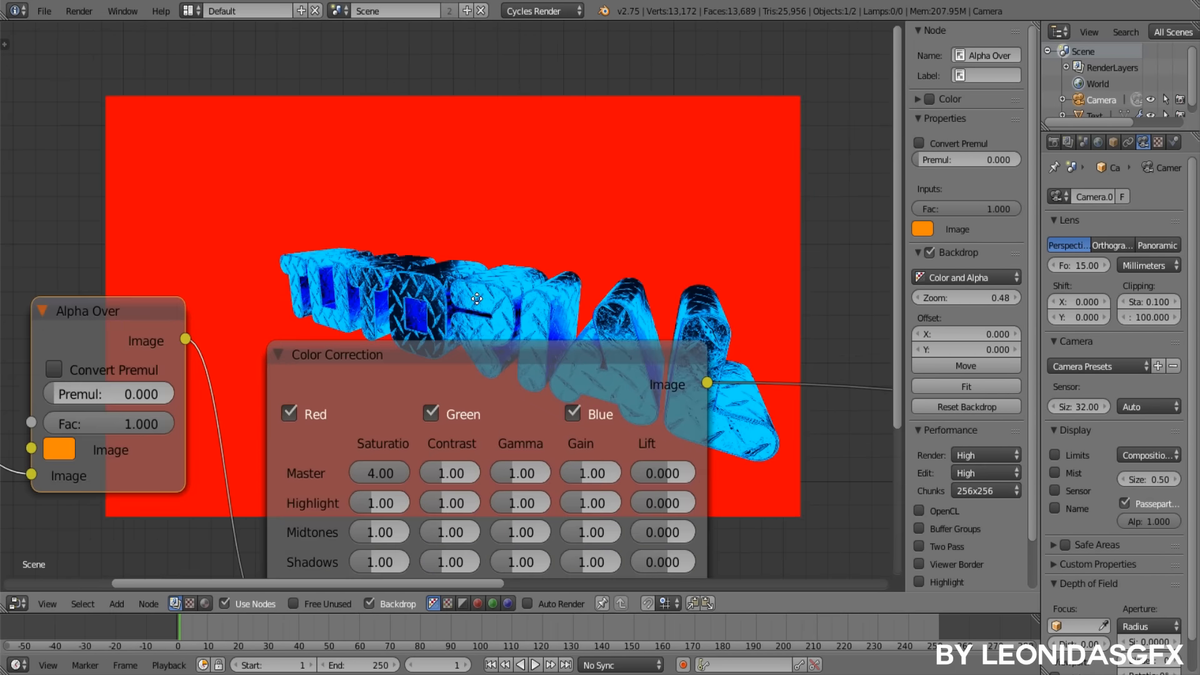
- Delete the Alpha Over node and connect the Render Layers Image output to the Color Correction Image input
middle_drag(398, 296, 468, 261)
scroll(413, 378, down, 2)
scroll(299, 309, up, 2)
scroll(298, 309, down, 2)
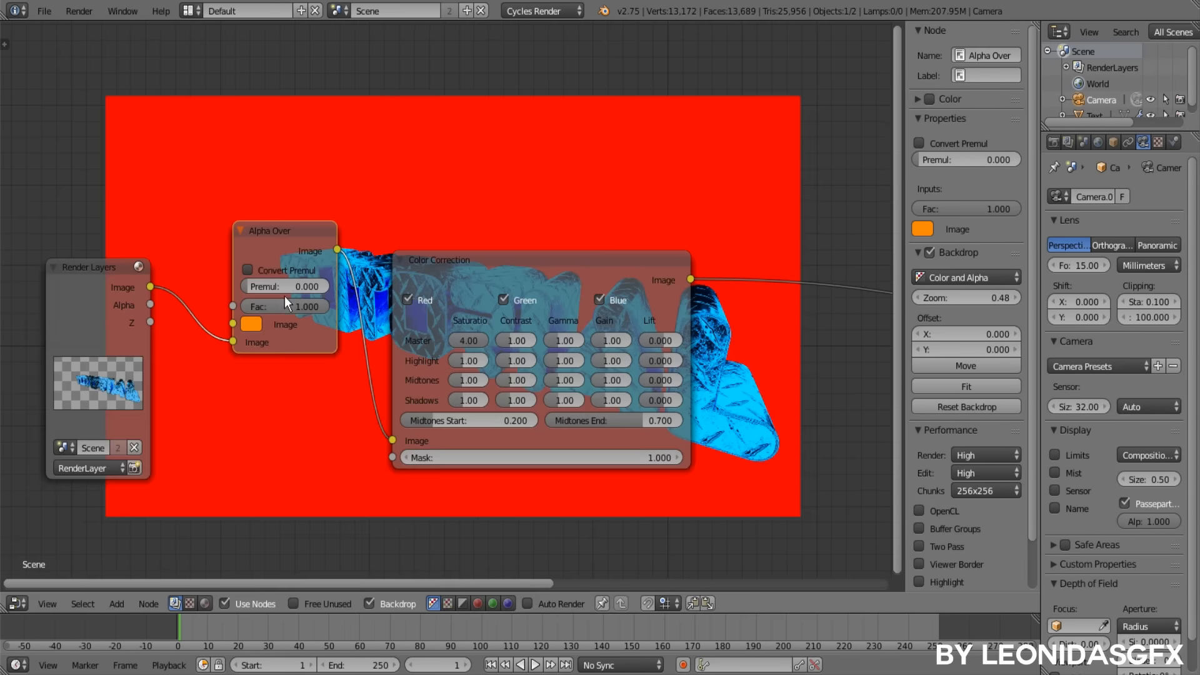
key(x)
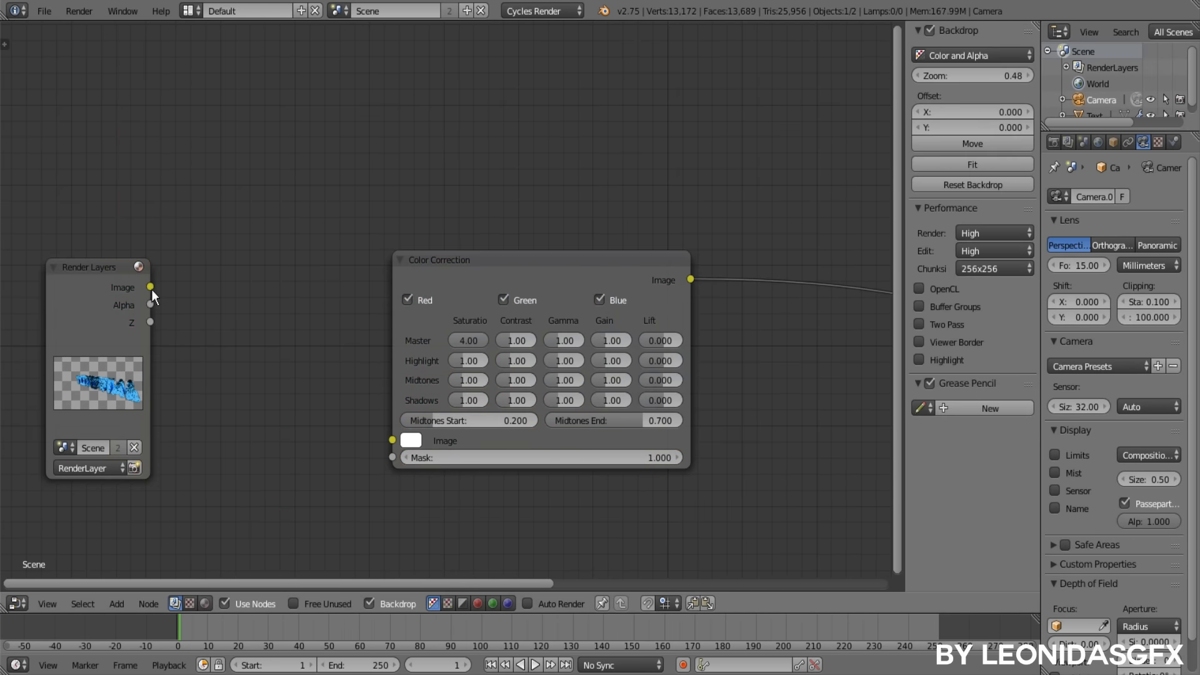
drag(151, 287, 392, 441)
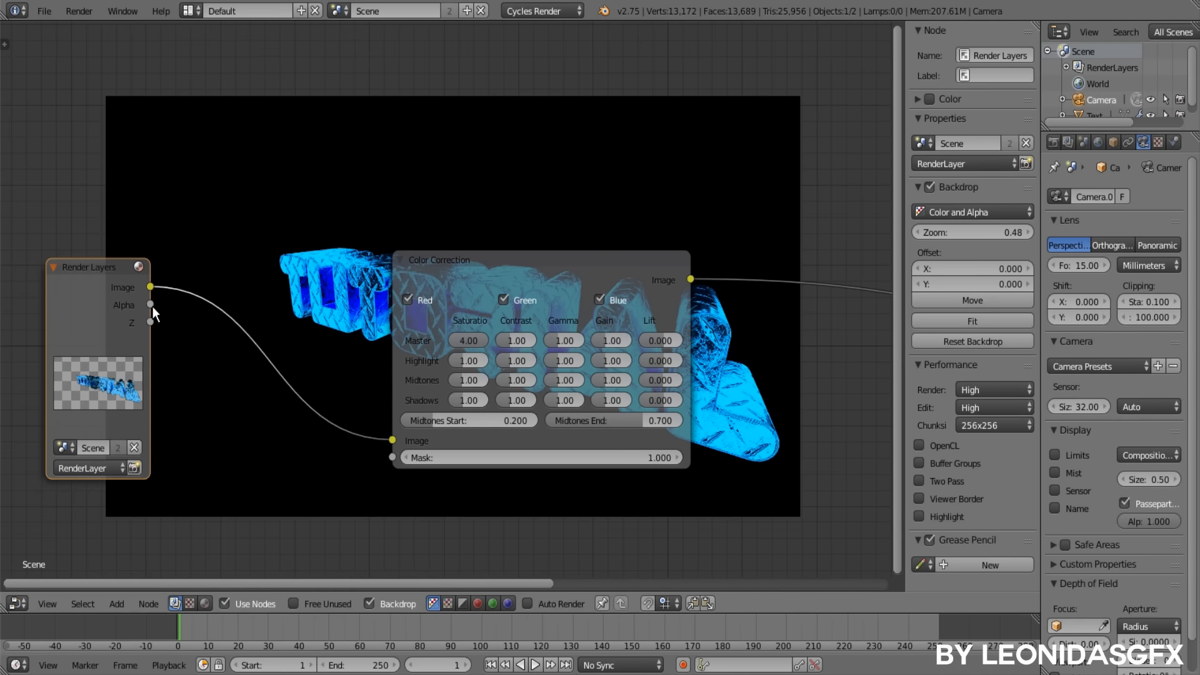
- Link the Render Layers Alpha output to the Color Correction Mask input and move the Color Correction node close to Render Layers
drag(153, 306, 158, 306)
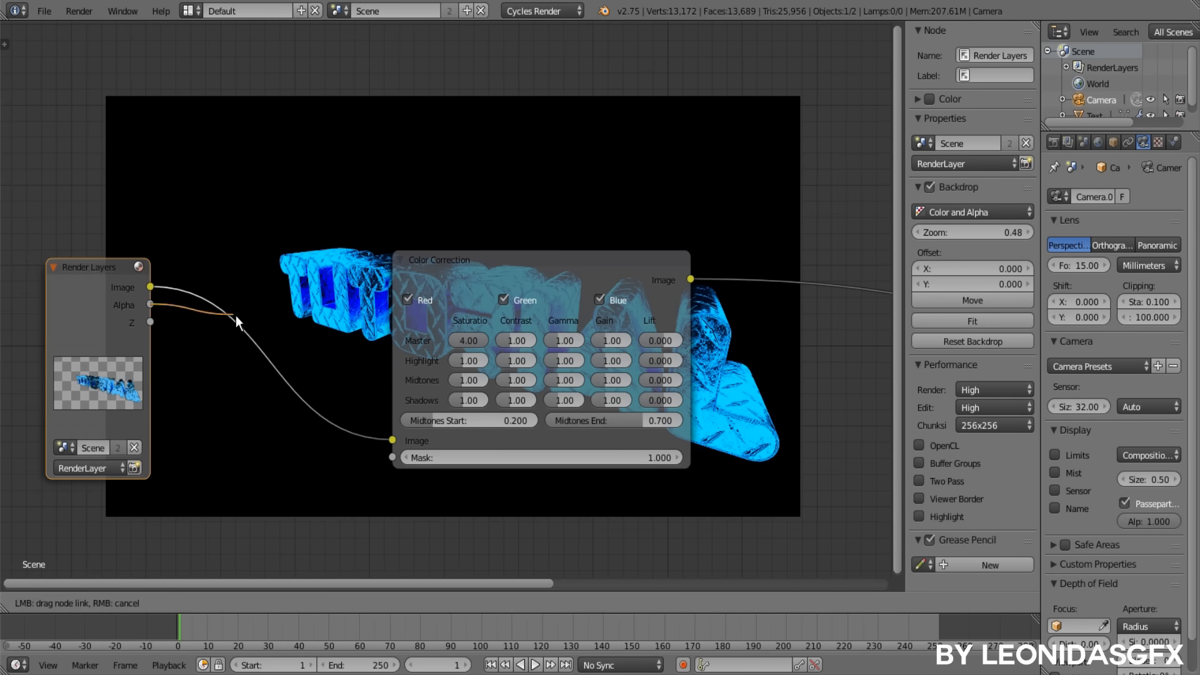
drag(236, 317, 394, 456)
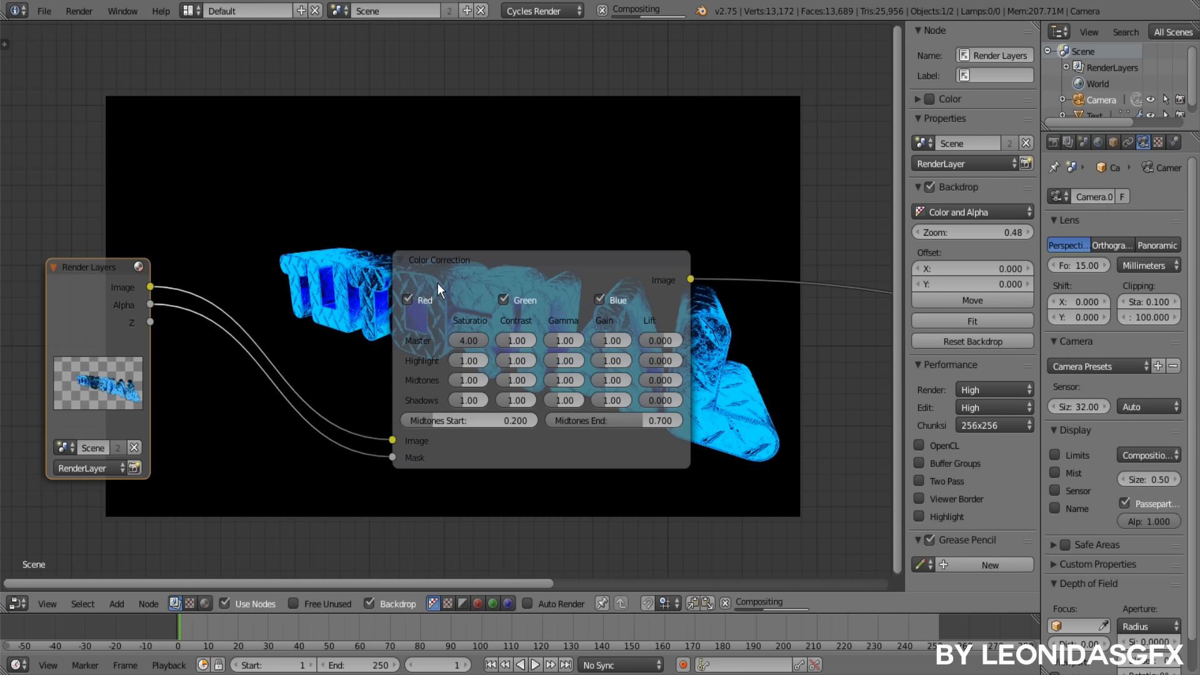
drag(440, 273, 252, 285)
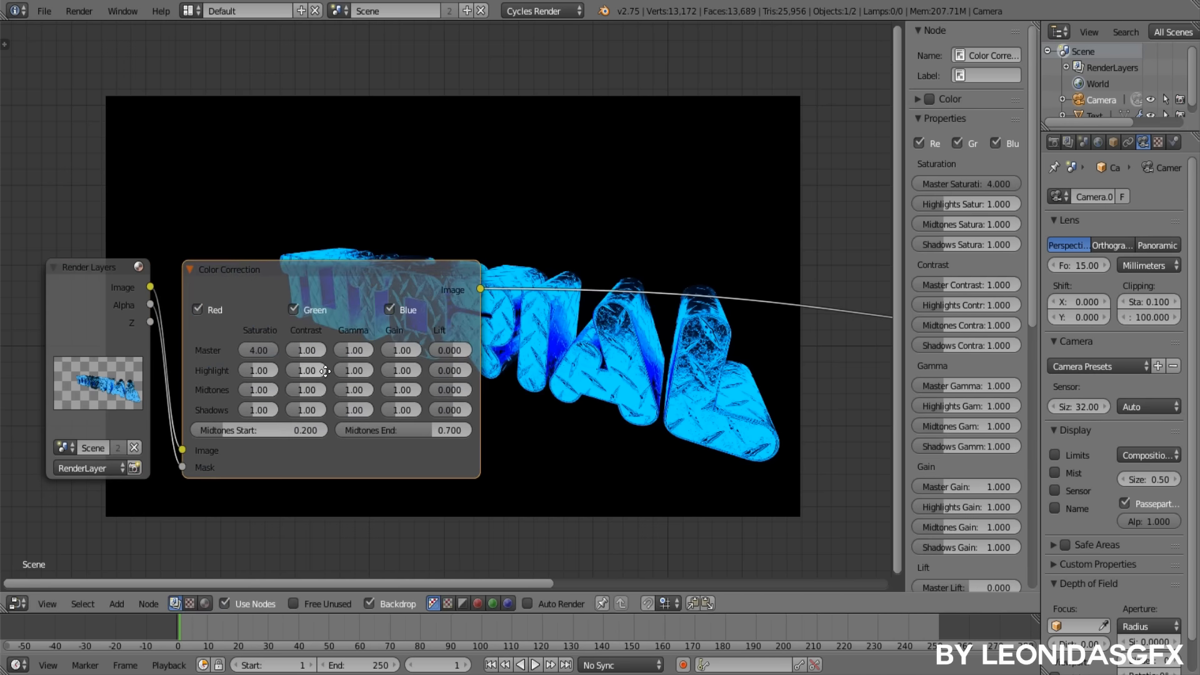
- Set the master saturation of the Color Correction node back to 1
scroll(325, 371, up, 2)
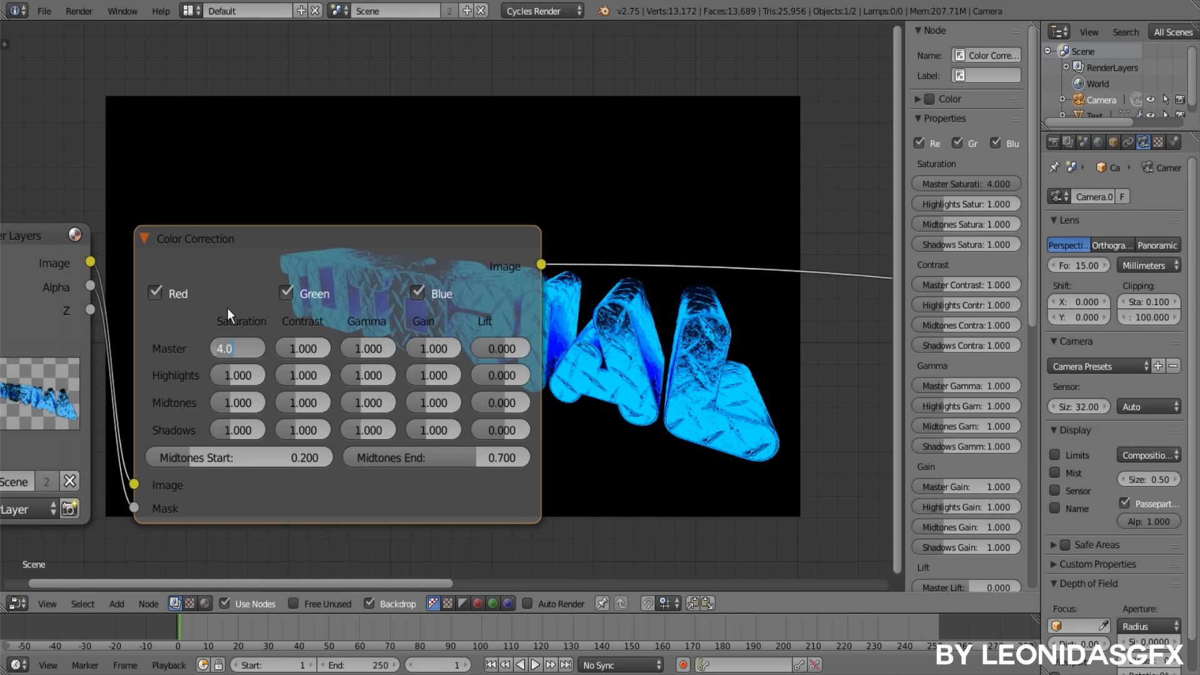
text(^)
key(Return)
click(239, 345)
text(1)
key(Return)
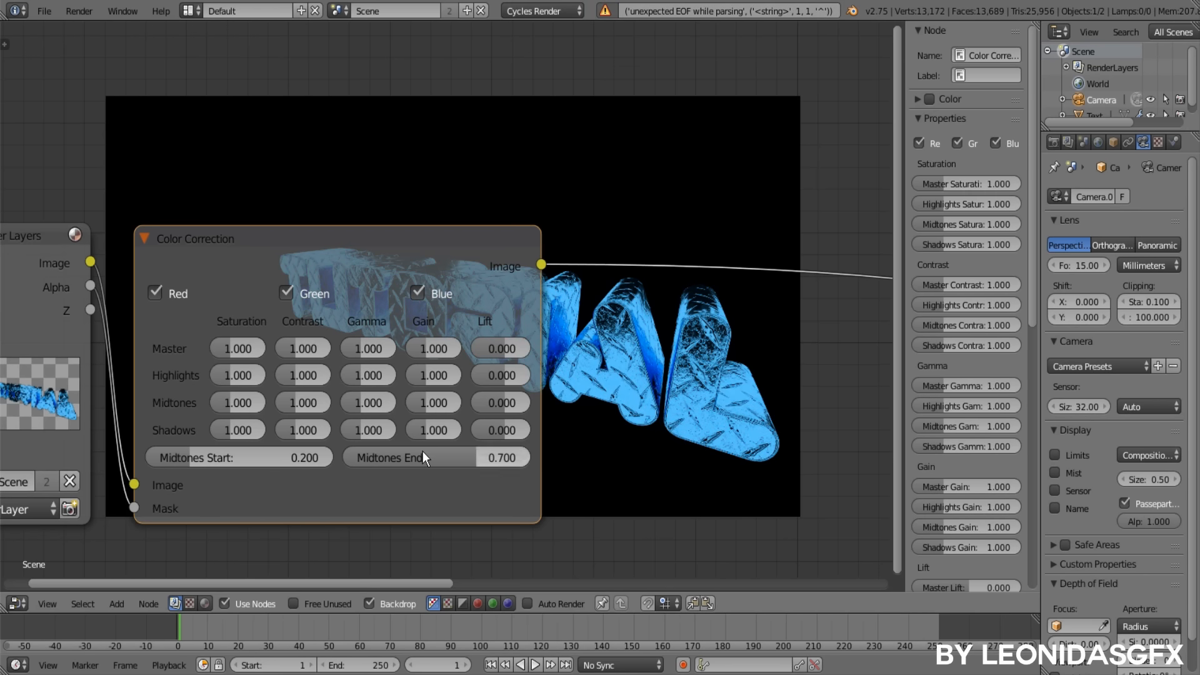
- Examine the Color Correction node's tonal rows and its Midtones Start and Midtones End settings beside the rendered text
scroll(473, 434, up, 3)
scroll(474, 433, up, 1)
scroll(474, 433, down, 1)
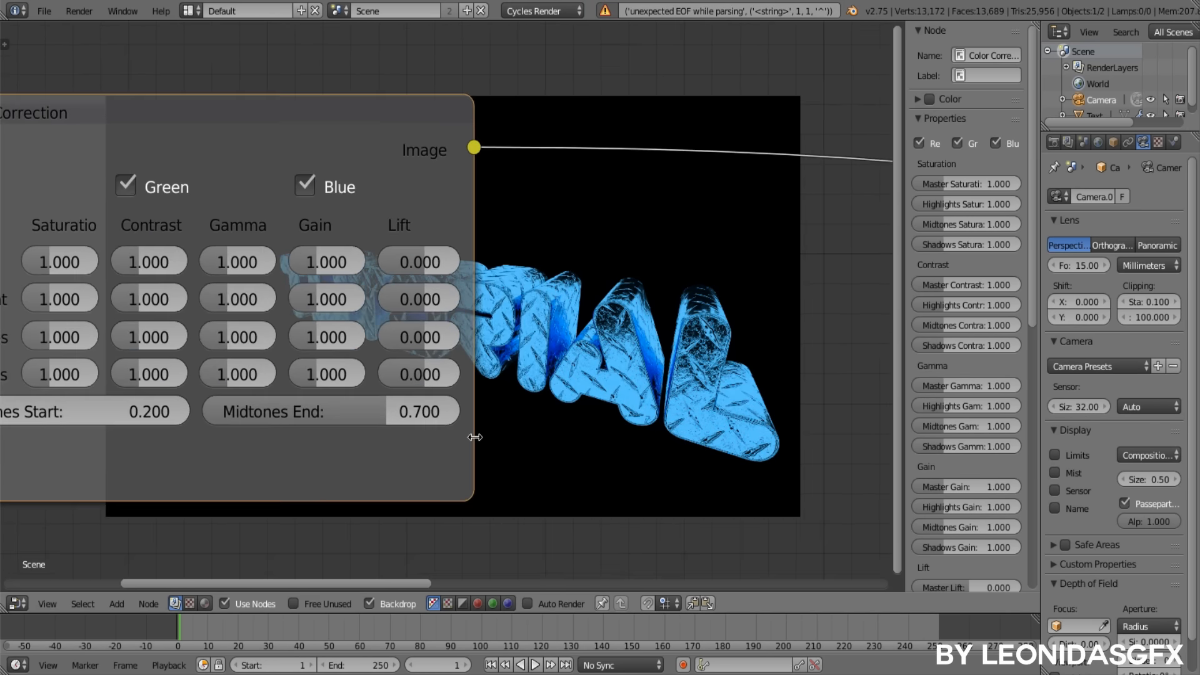
middle_drag(474, 434, 539, 441)
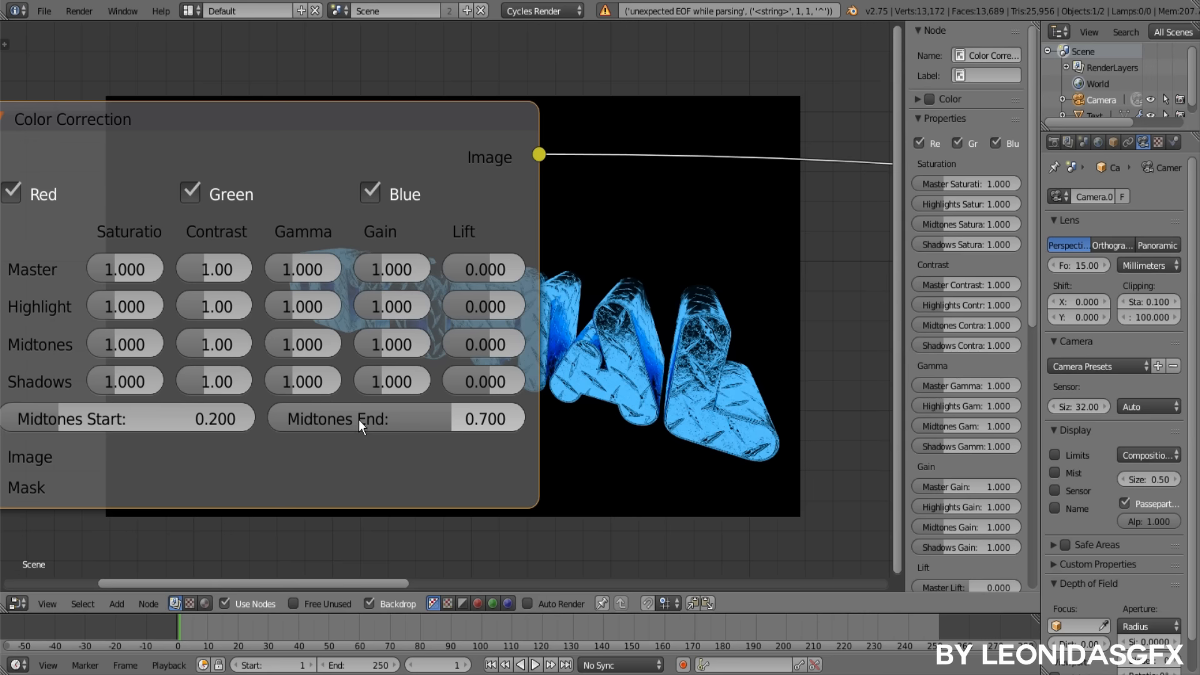
scroll(362, 452, down, 1)
middle_drag(367, 450, 250, 478)
scroll(408, 474, up, 3)
middle_drag(475, 430, 462, 431)
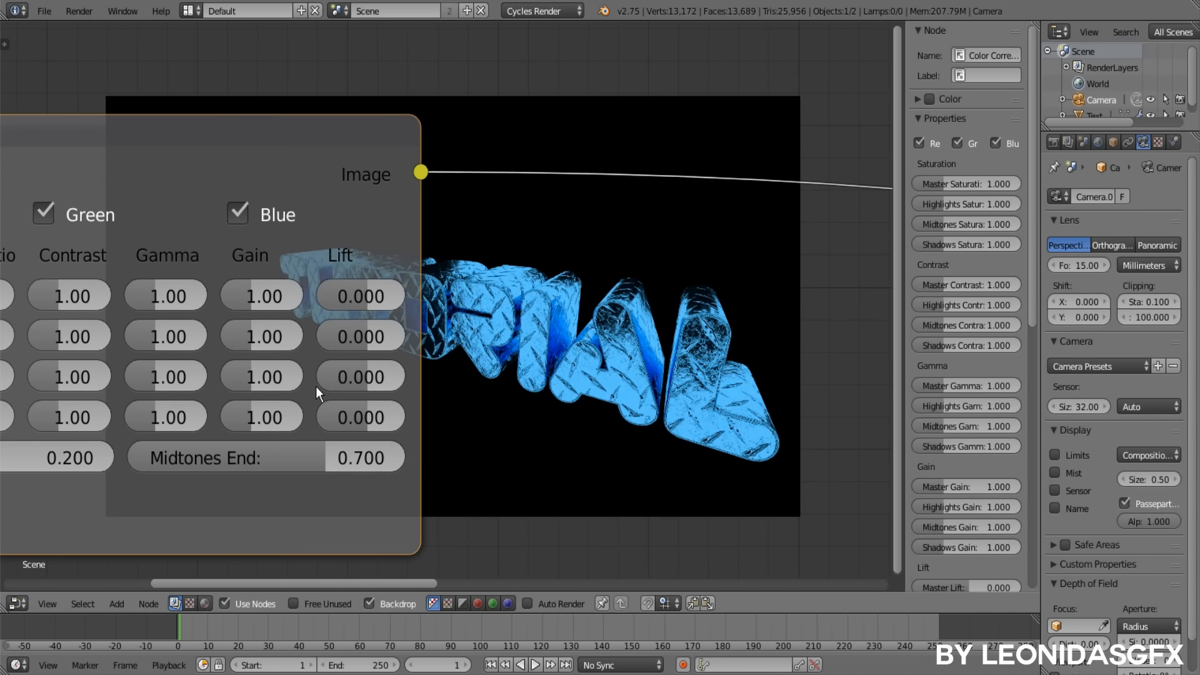
- Raise the highlights gain of the Color Correction node to 4.00
scroll(316, 386, down, 2)
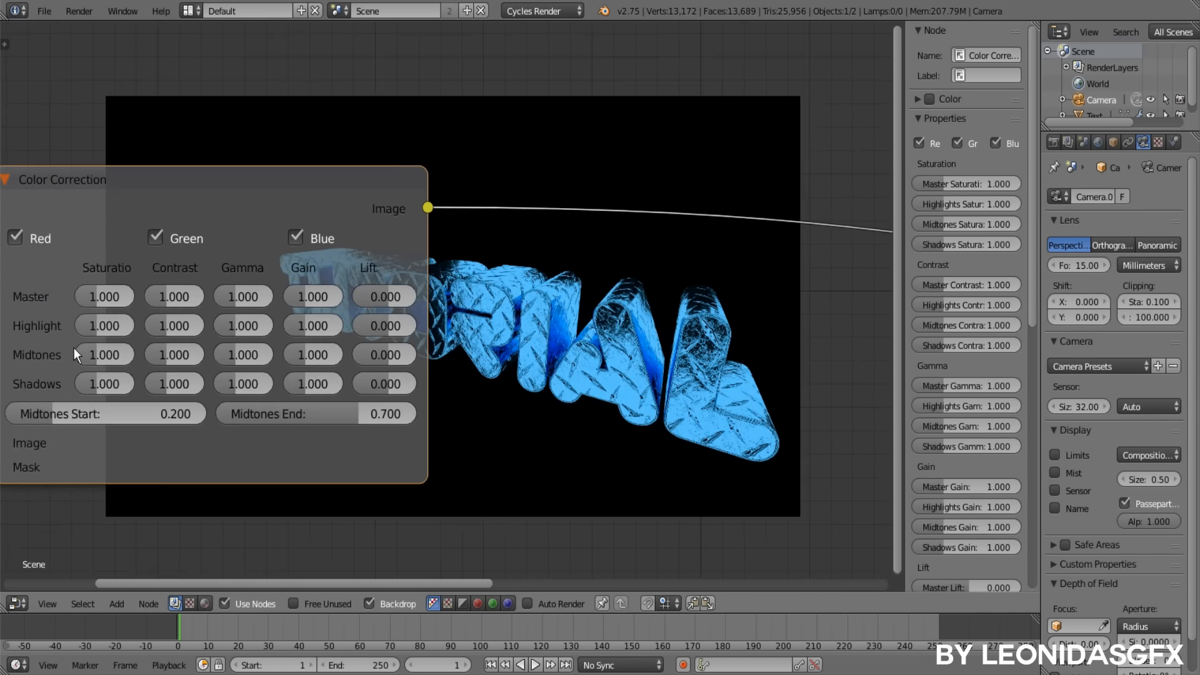
scroll(73, 348, up, 2)
drag(254, 339, 275, 339)
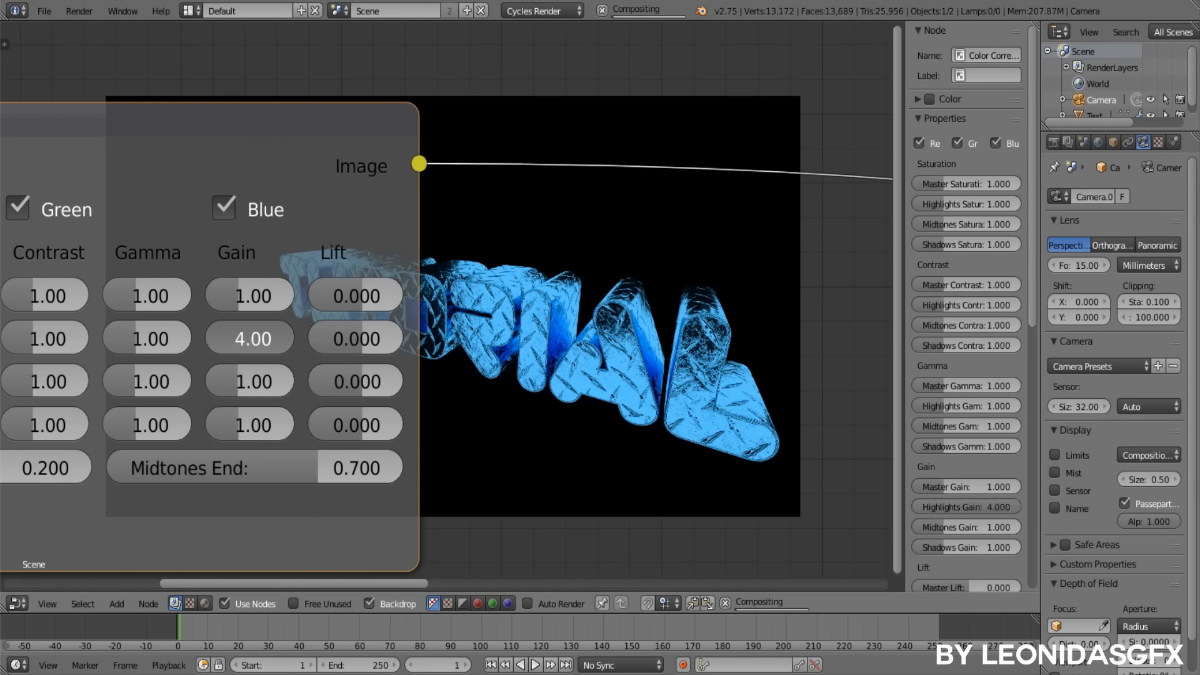
- Lower Midtones End in the Color Correction node to 0.541
middle_drag(650, 490, 643, 431)
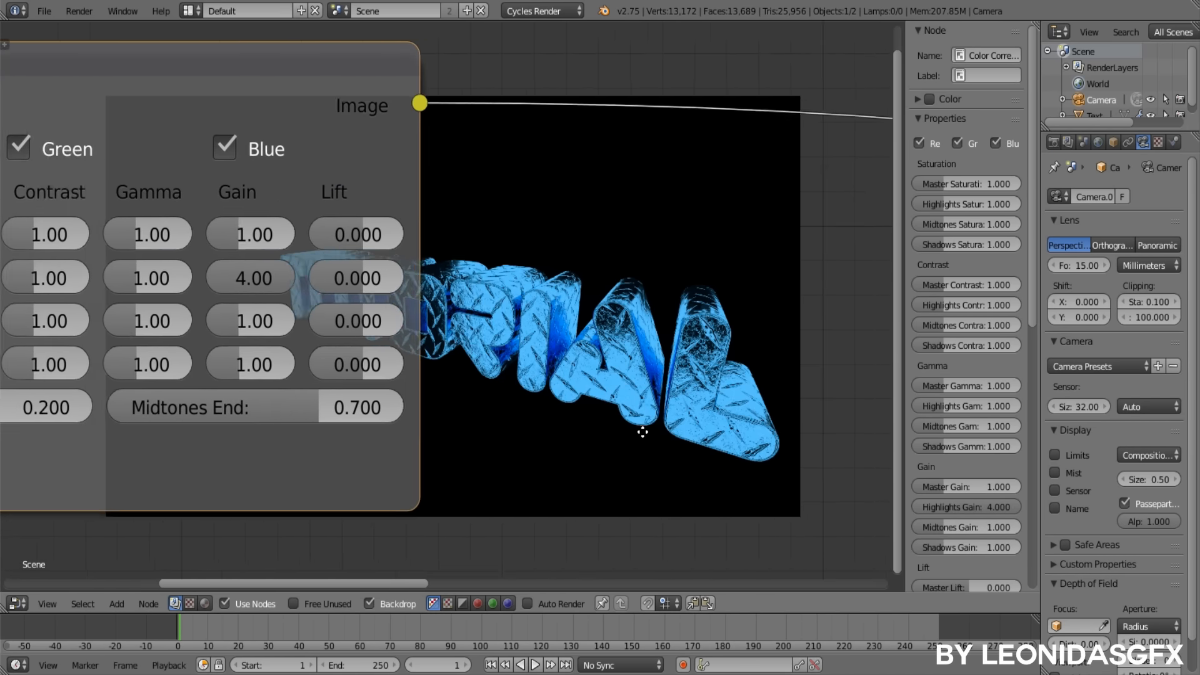
scroll(642, 431, up, 1)
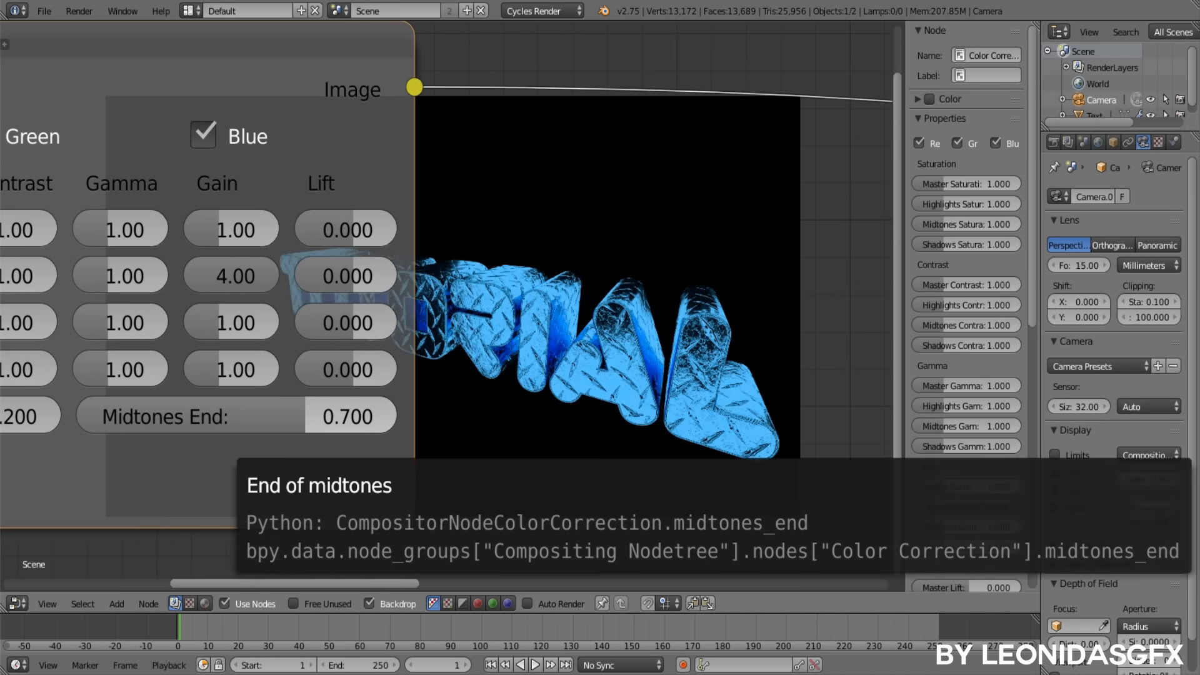
drag(305, 416, 256, 416)
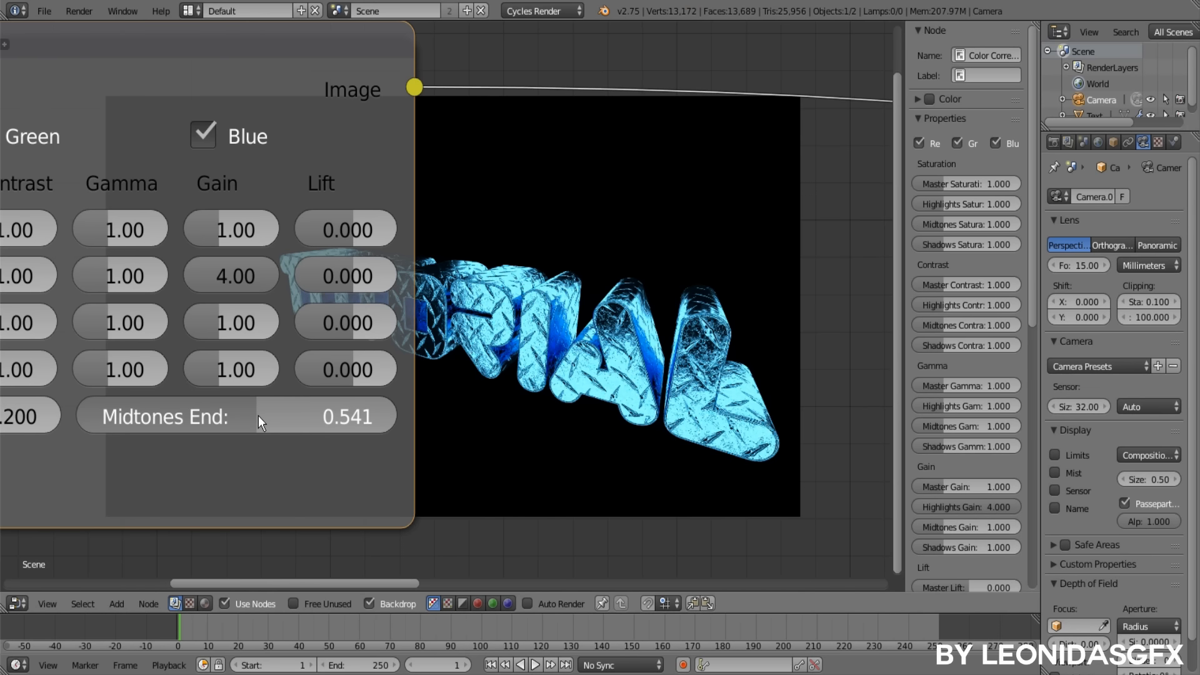
scroll(257, 415, down, 2)
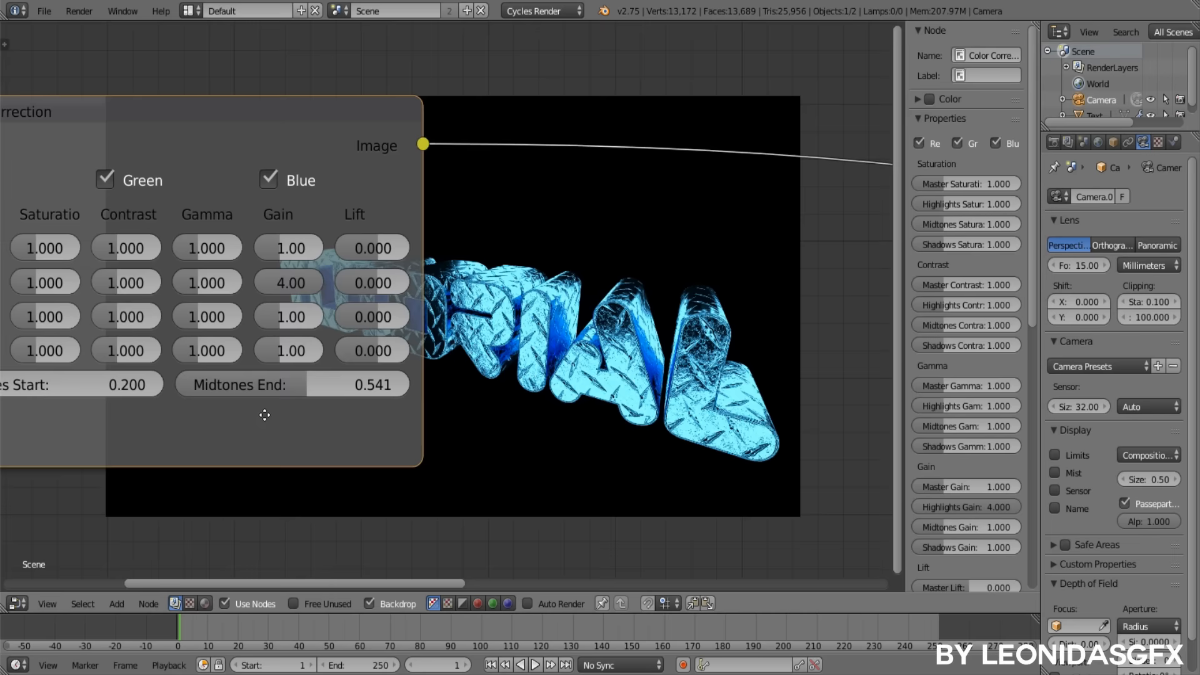
- Set the highlights gain of the Color Correction node back to 1
scroll(275, 413, up, 2)
double_click(290, 269)
text(1)
key(Return)
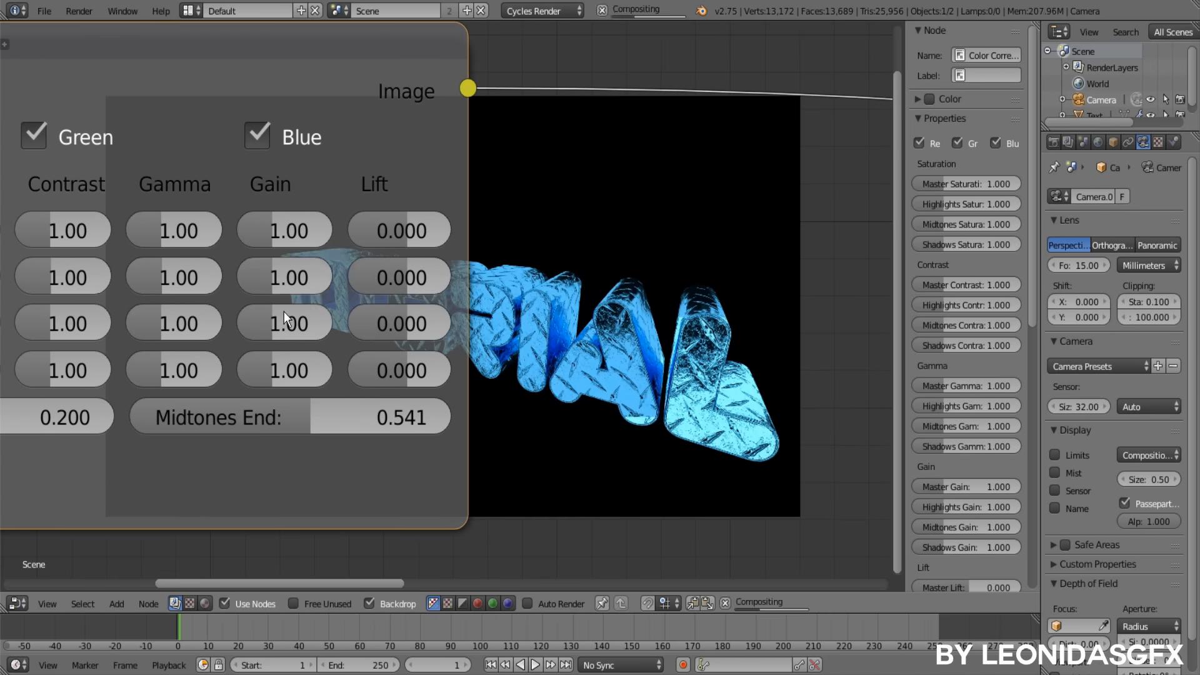
- Set the shadows gain of the Color Correction node to 0
scroll(283, 311, down, 2)
scroll(346, 384, up, 2)
scroll(346, 384, down, 2)
middle_drag(350, 384, 319, 396)
scroll(487, 369, up, 2)
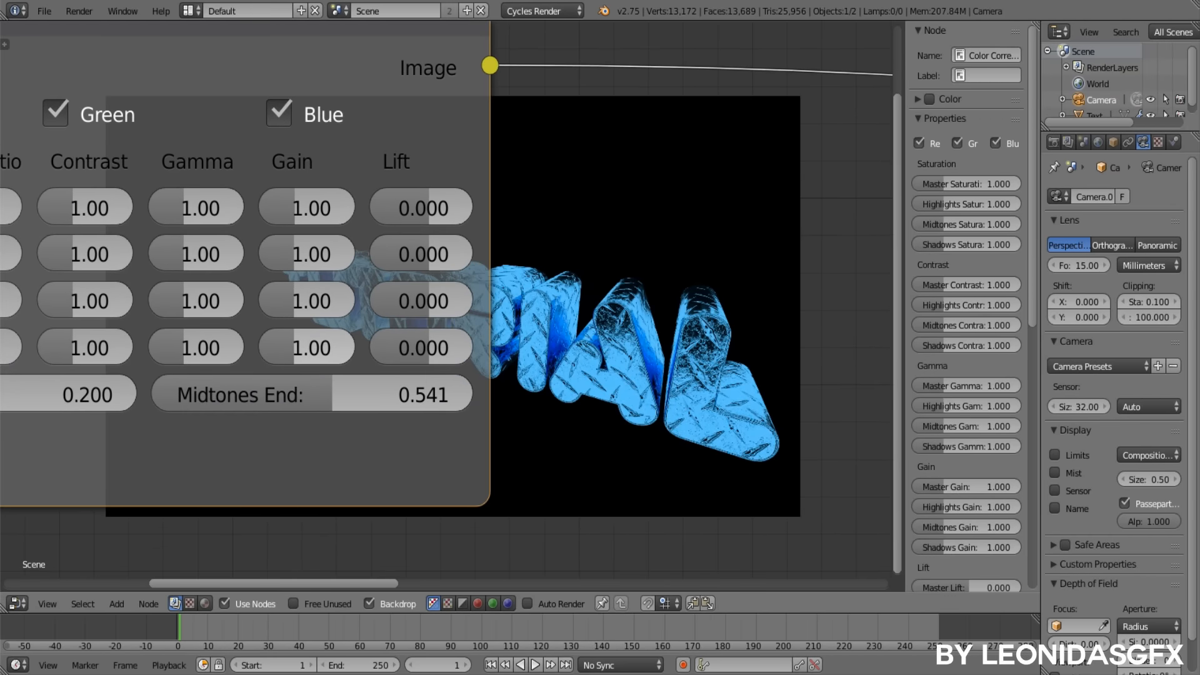
double_click(307, 348)
text(0)
key(Return)
- Lower Midtones Start in the Color Correction node to 0.035
middle_drag(461, 423, 572, 396)
middle_drag(413, 419, 637, 252)
middle_drag(472, 256, 612, 246)
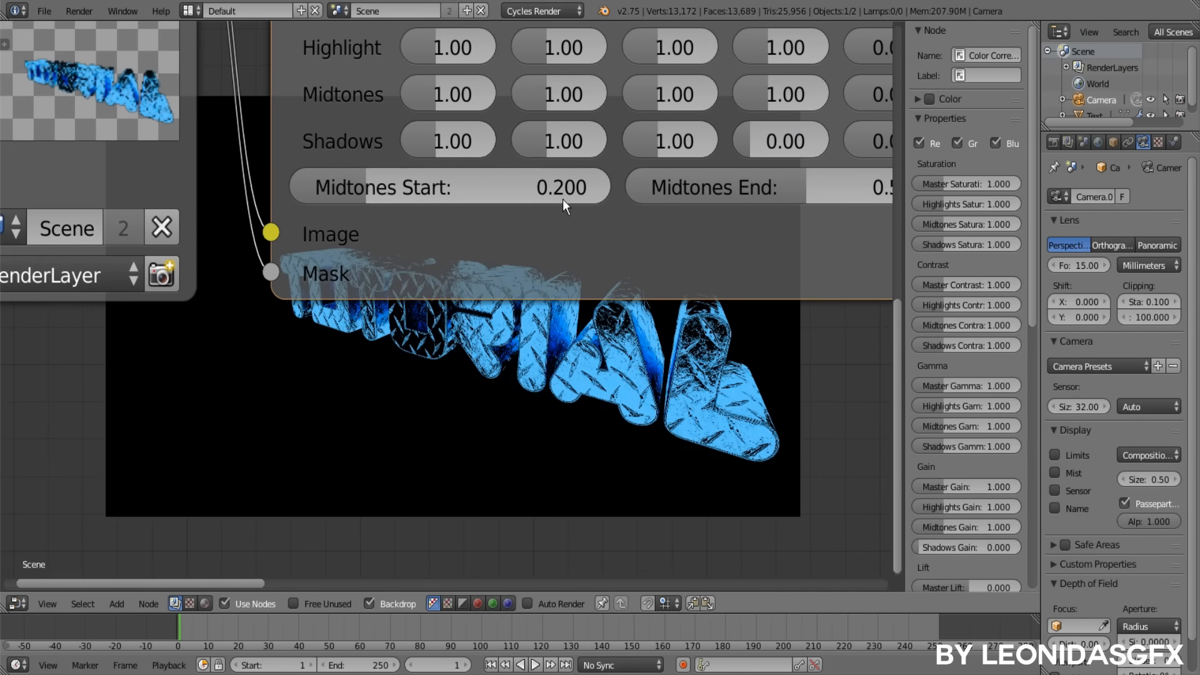
drag(563, 199, 509, 198)
- Set the shadows gain of the Color Correction node back to 1
scroll(316, 186, down, 5)
middle_drag(316, 239, 84, 333)
scroll(212, 321, up, 5)
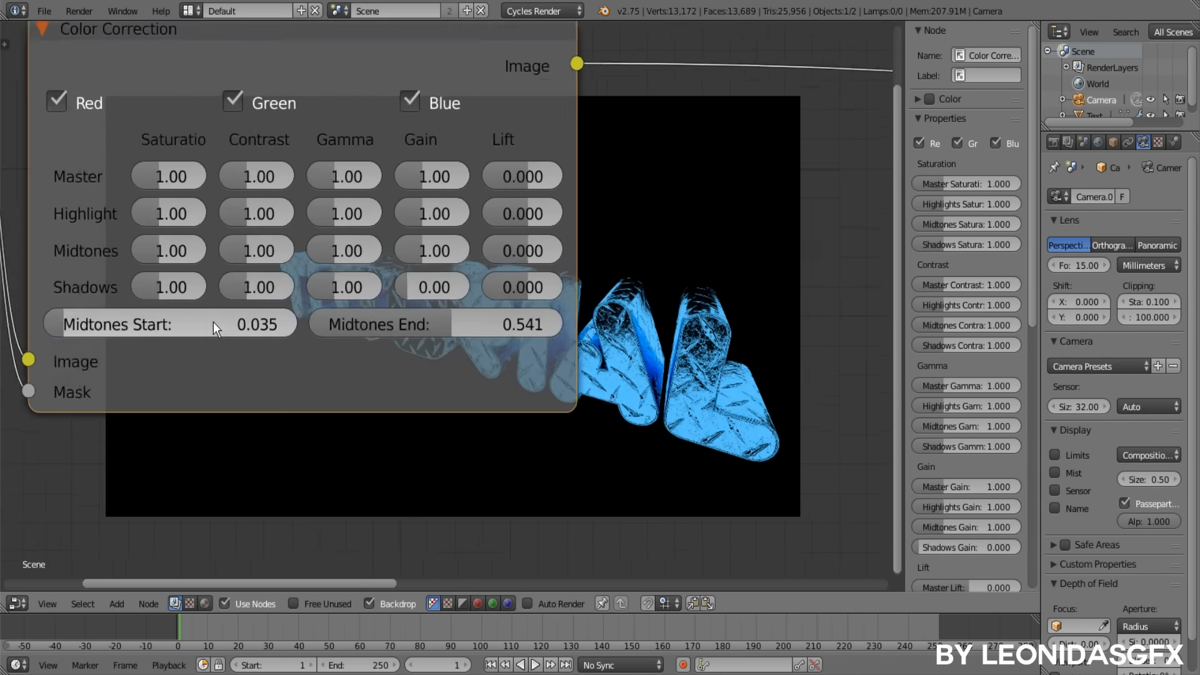
text(1)
key(Return)
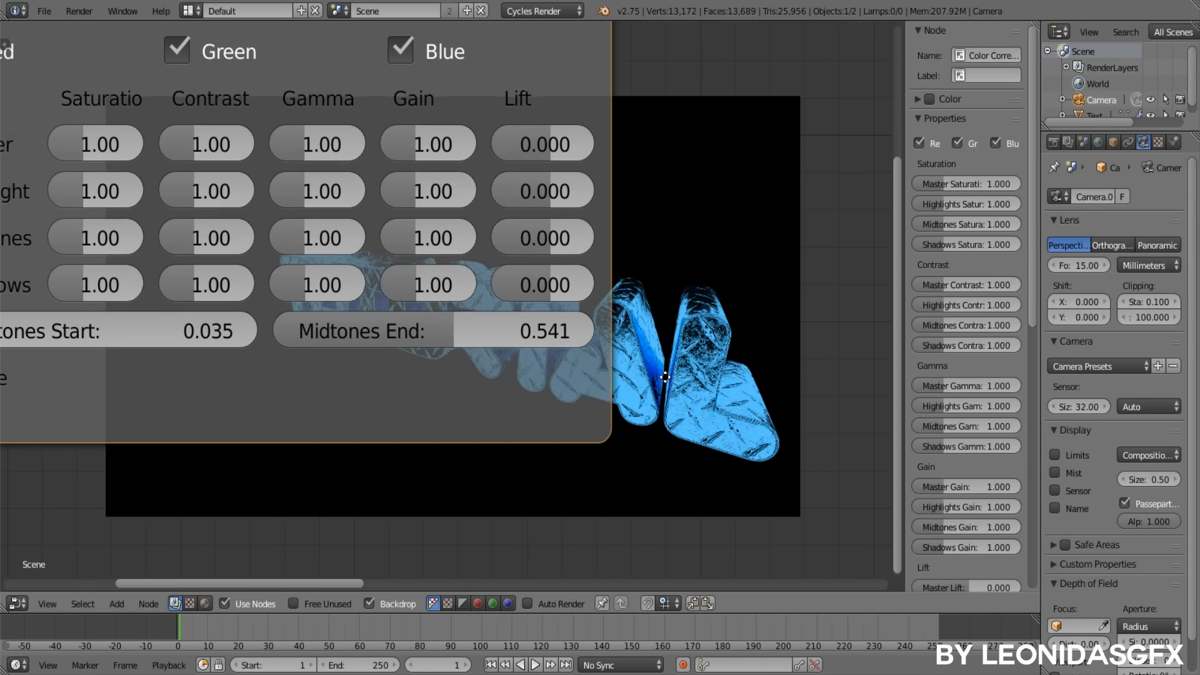
- Widen the Color Correction node slightly to give its column and row labels more room
middle_drag(560, 311, 668, 421)
scroll(555, 414, down, 6)
scroll(644, 423, up, 6)
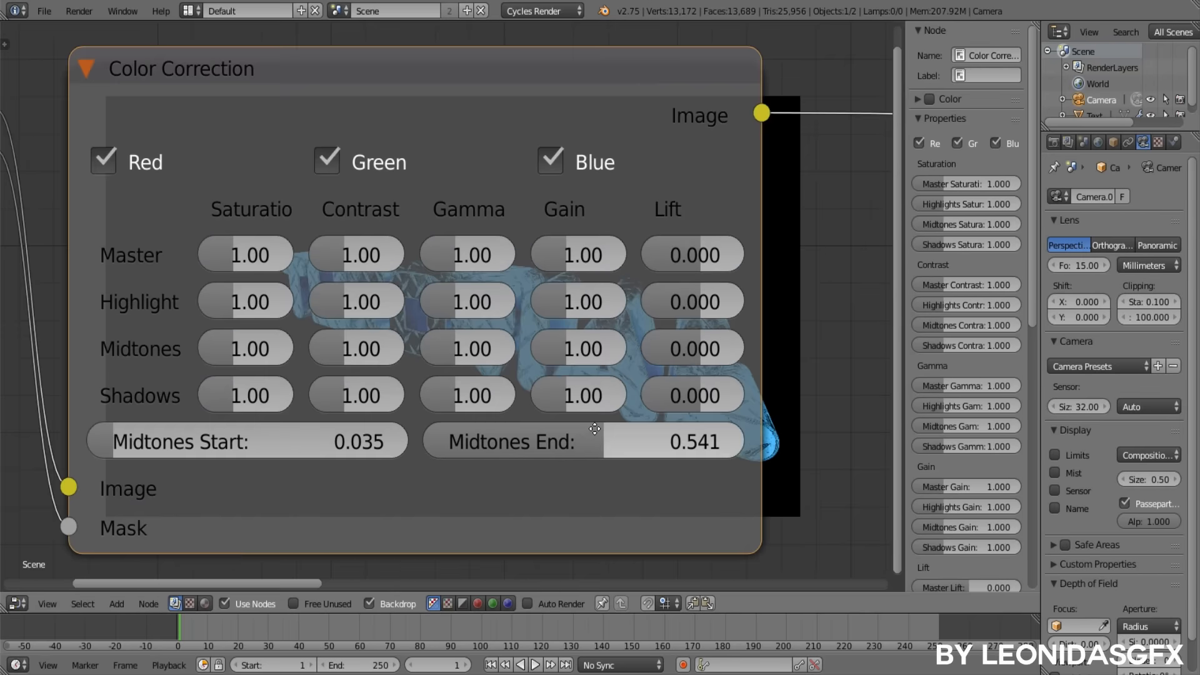
mouse_move(591, 406)
middle_down()
mouse_move(605, 385)
mouse_move(607, 407)
middle_up()
middle_drag(575, 357, 565, 344)
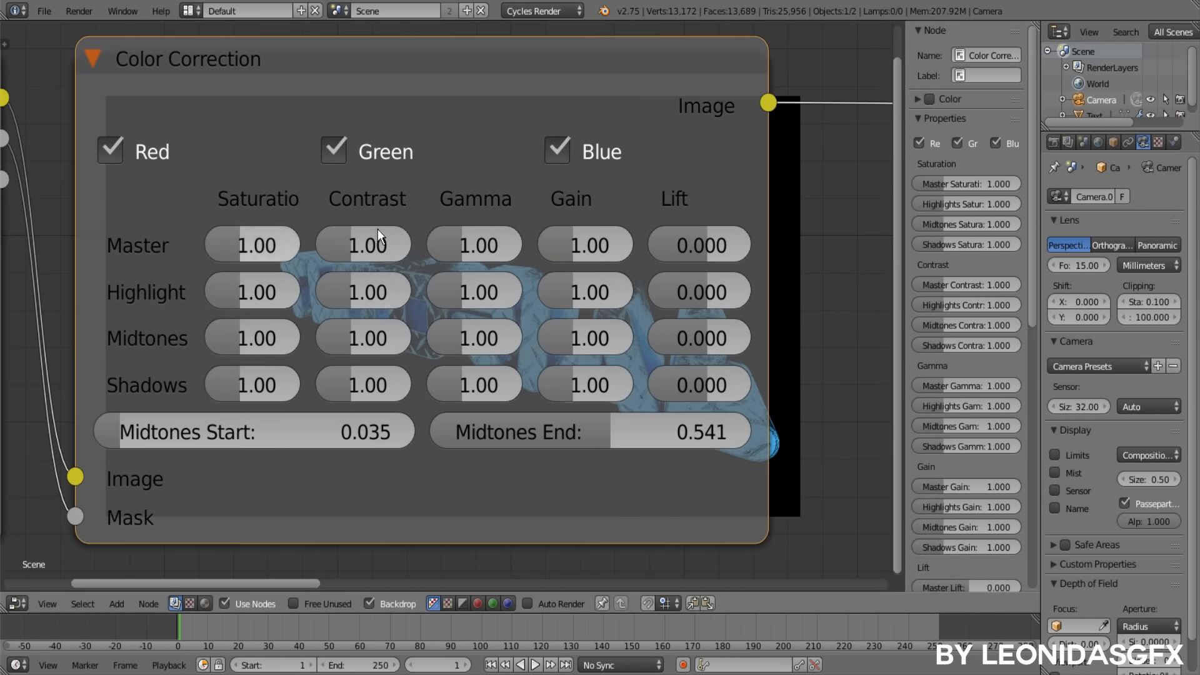
scroll(806, 300, down, 2)
scroll(736, 290, up, 1)
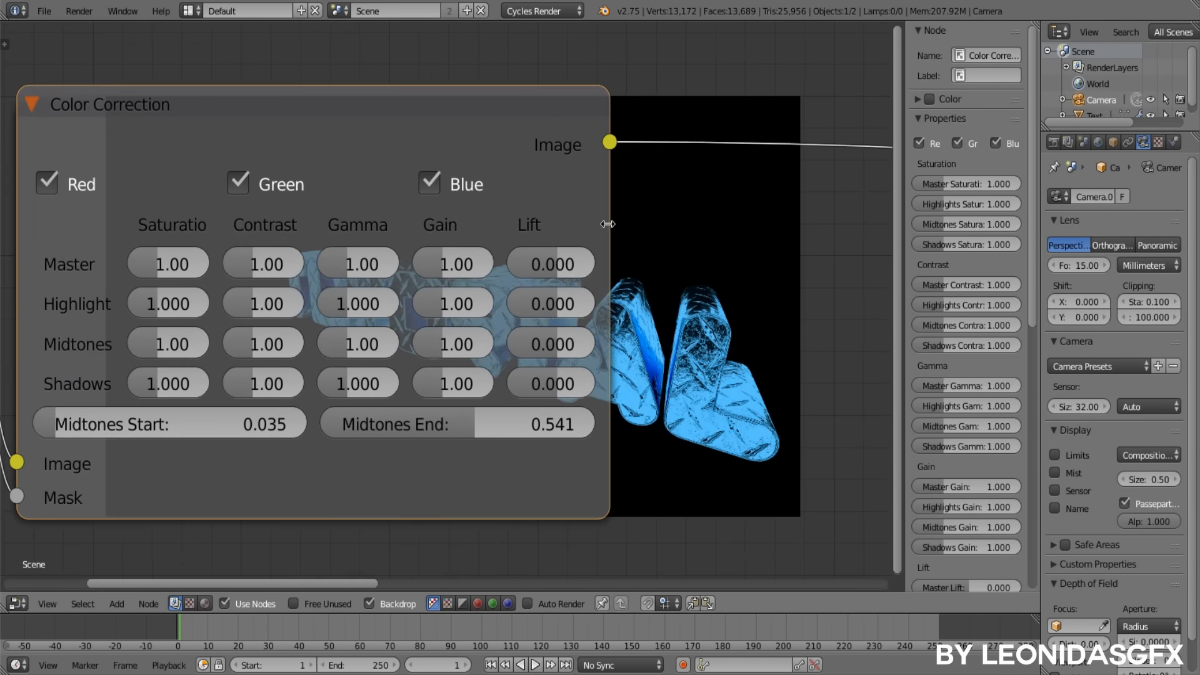
drag(608, 224, 655, 224)
- Examine the saturation, contrast, gamma, gain and lift columns of the Color Correction node against the rendered text
middle_drag(373, 287, 452, 318)
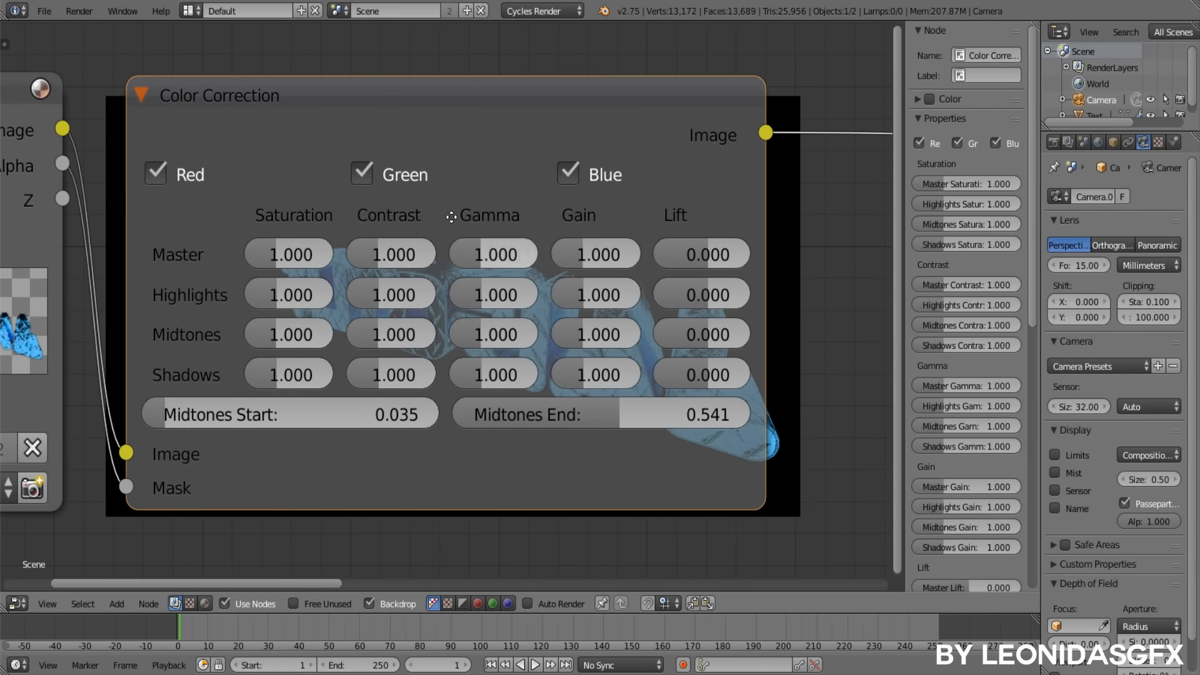
middle_drag(417, 259, 406, 264)
scroll(410, 283, down, 3)
scroll(409, 283, up, 4)
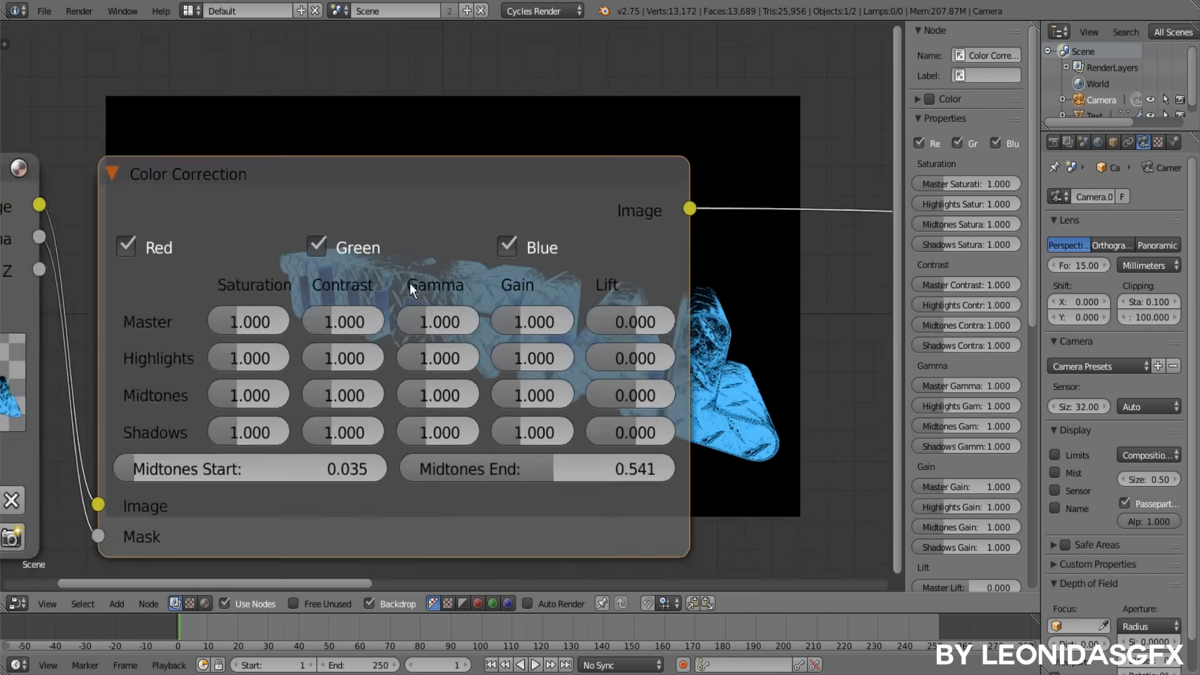
middle_drag(429, 304, 448, 272)
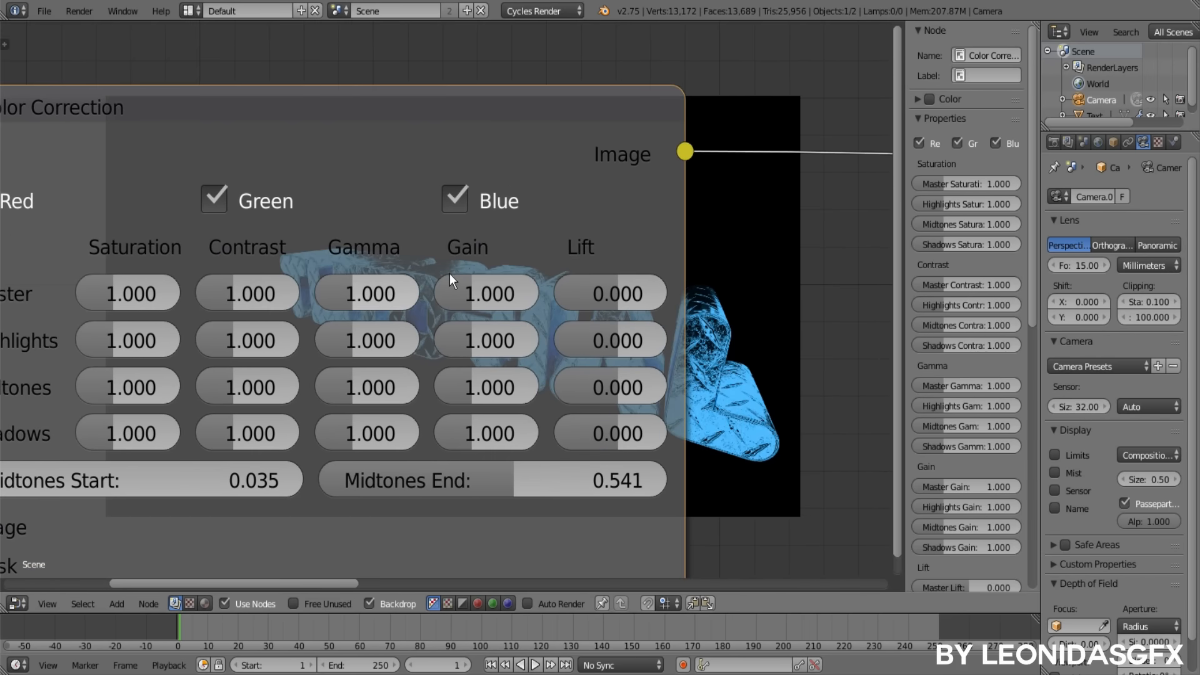
scroll(456, 276, down, 3)
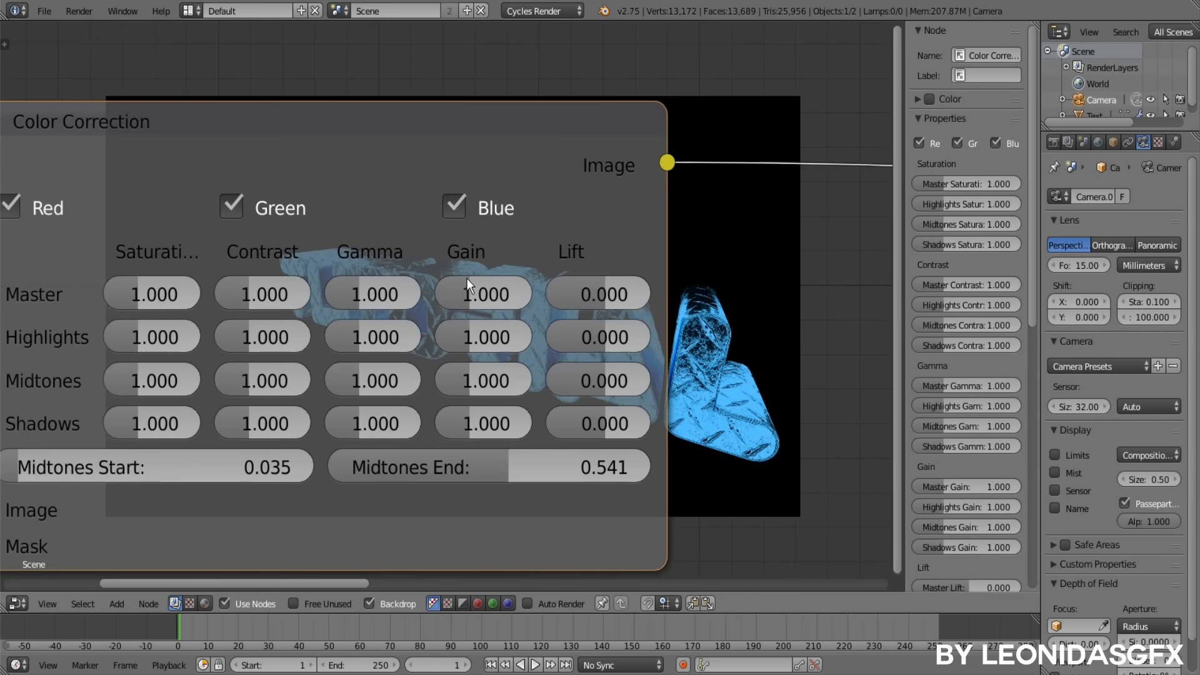
scroll(445, 298, up, 3)
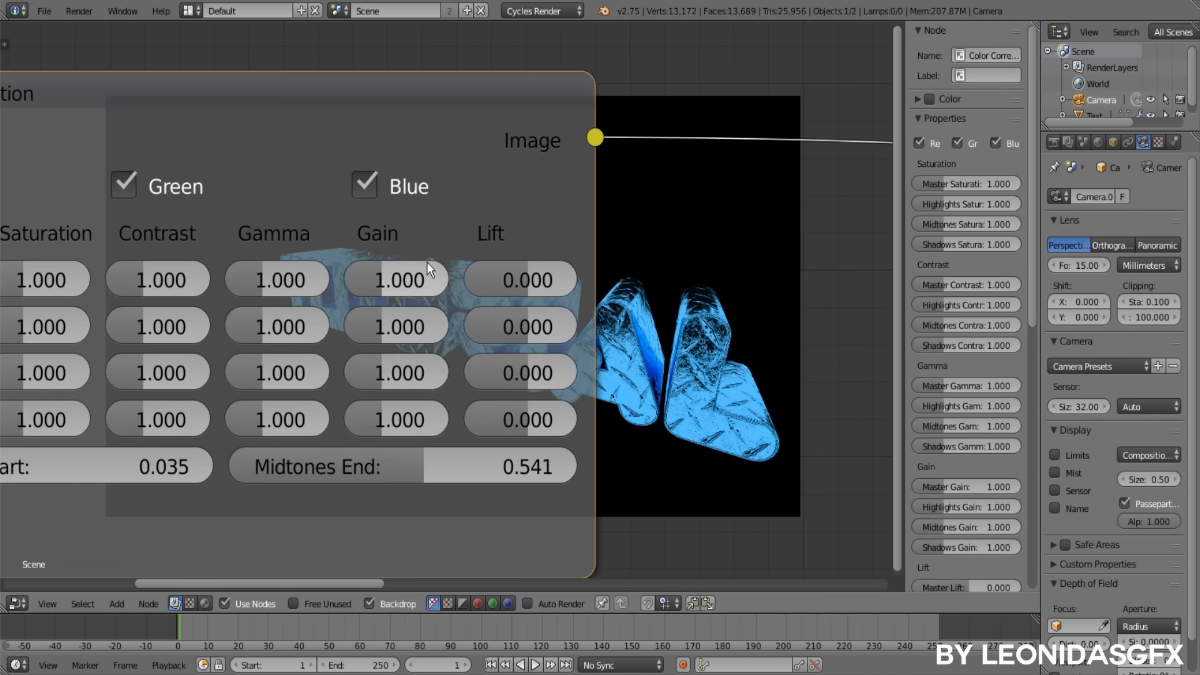
scroll(426, 261, down, 2)
scroll(437, 275, up, 2)
middle_drag(439, 276, 369, 280)
middle_drag(511, 261, 405, 238)
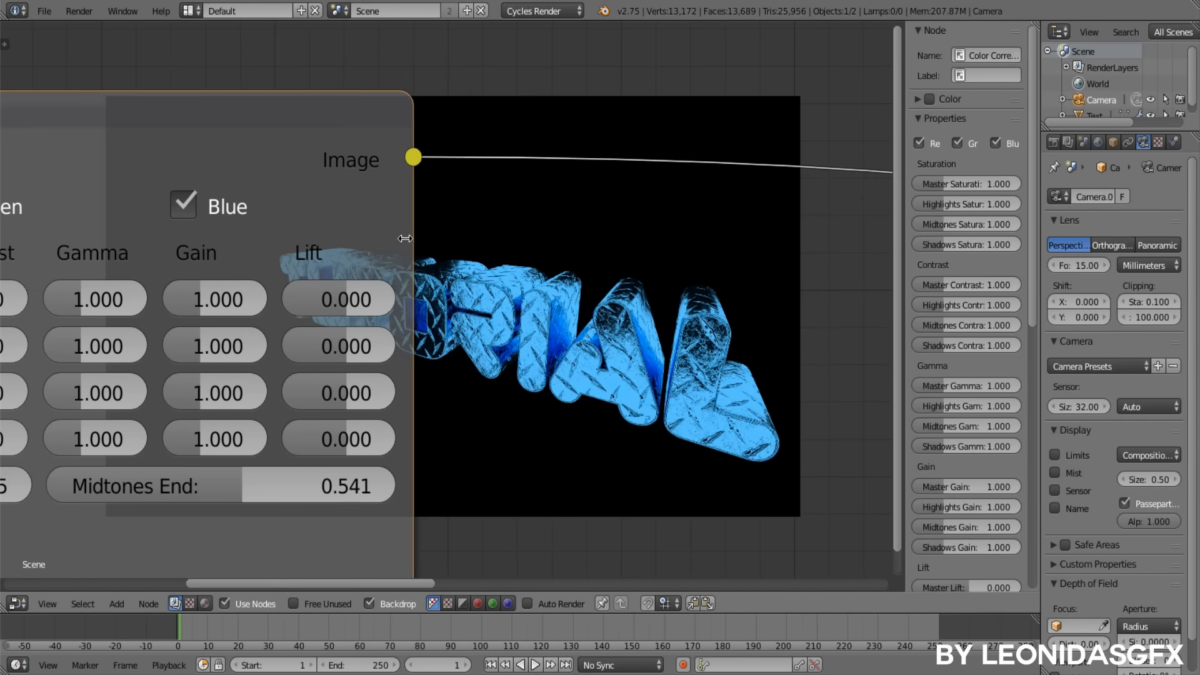
- Shift the backdrop image up and to the right behind the nodes so more of the rendered text is uncovered
scroll(397, 216, down, 7)
middle_drag(397, 216, 367, 236)
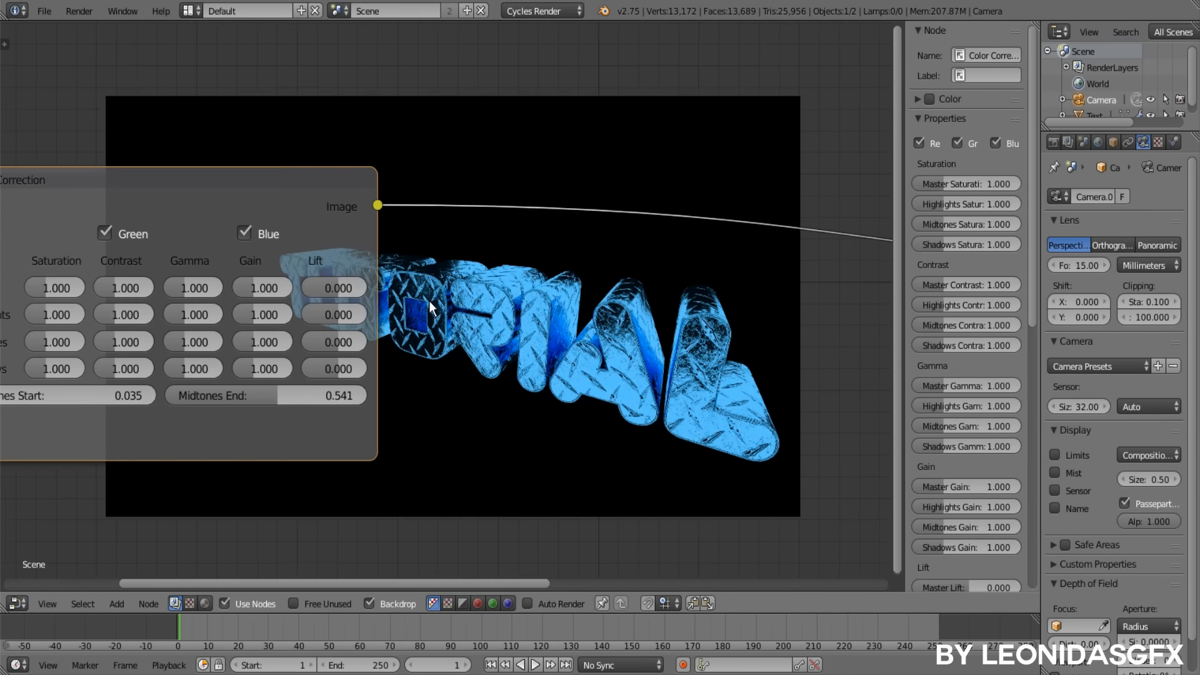
scroll(432, 283, up, 2)
middle_drag(432, 283, 522, 129)
middle_drag(421, 314, 387, 562)
scroll(506, 407, down, 3)
alt+middle_drag(504, 406, 570, 309)
middle_drag(450, 440, 477, 397)
scroll(386, 416, up, 5)
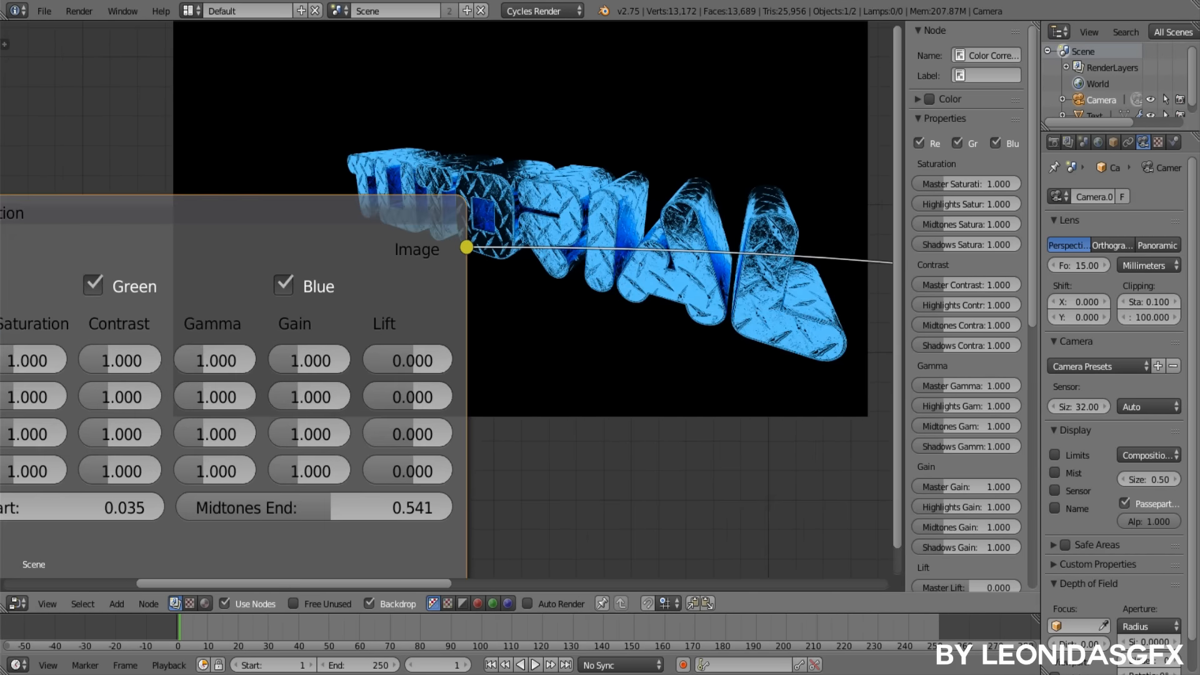
- Set the Color Correction node's gain to 2.412 for the highlights and 1.235 for the midtones
mouse_move(310, 396)
mouse_down()
mouse_move(375, 396)
mouse_move(323, 396)
mouse_up()
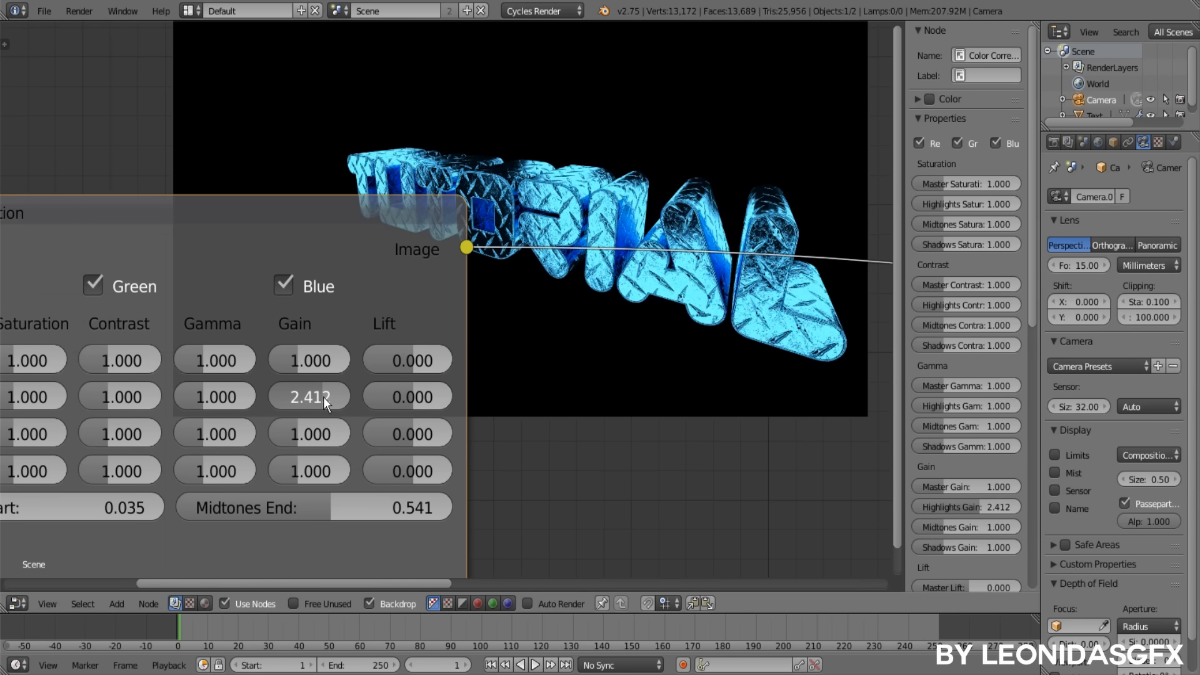
scroll(373, 511, up, 1)
middle_drag(372, 511, 461, 485)
scroll(439, 477, down, 1)
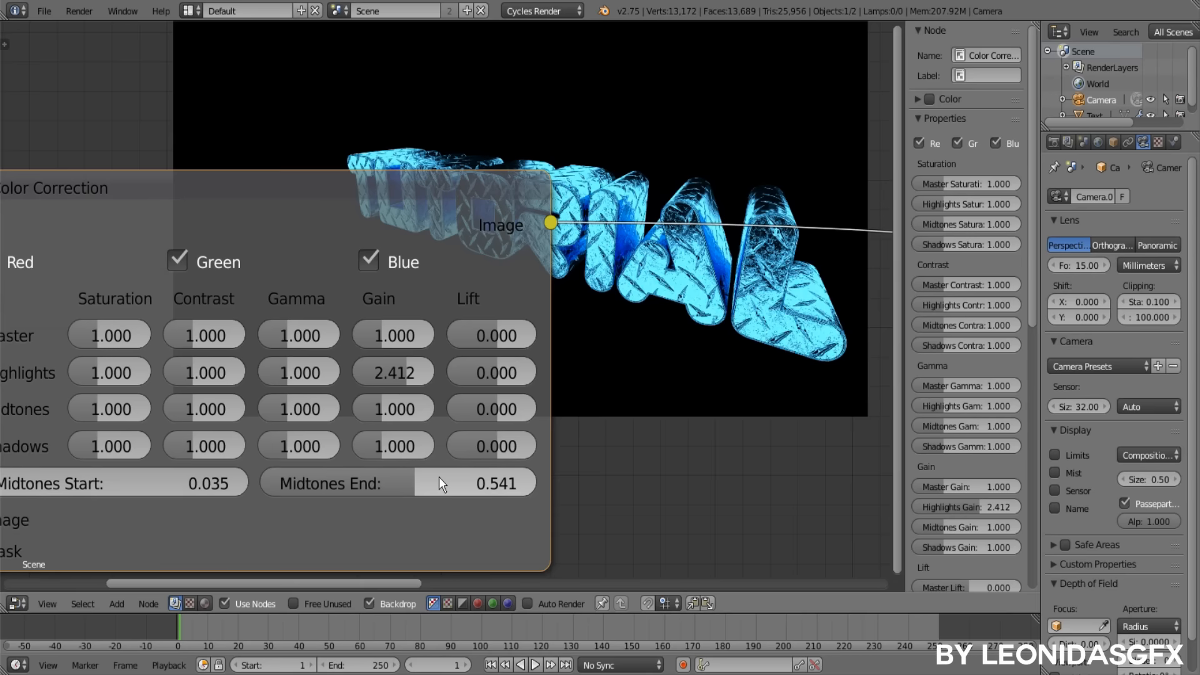
scroll(439, 477, up, 1)
drag(440, 491, 443, 491)
drag(389, 418, 431, 418)
- Lower the shadows gain of the Color Correction node to 0.682
middle_drag(439, 495, 399, 481)
scroll(400, 481, up, 1)
drag(359, 470, 315, 472)
- Try a highlights lift of 1.000 in the Color Correction node and settle on 0.211
scroll(483, 362, down, 1)
middle_drag(484, 362, 447, 362)
scroll(447, 363, up, 1)
drag(407, 382, 468, 381)
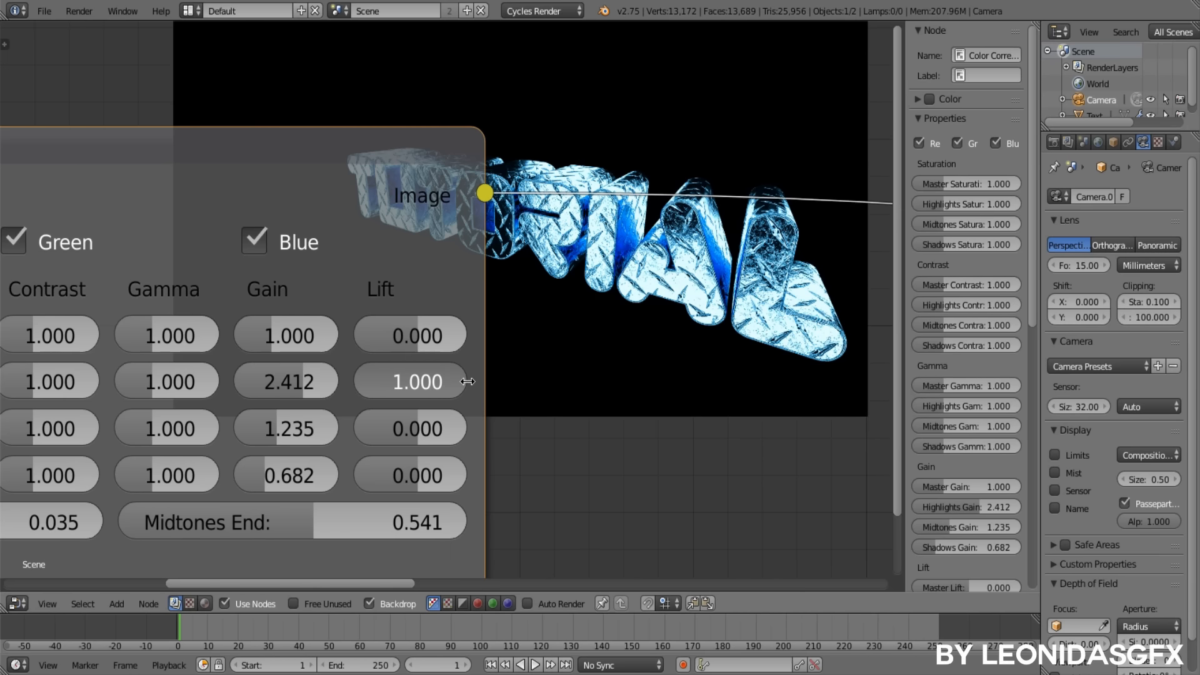
drag(467, 381, 426, 382)
scroll(108, 360, down, 7)
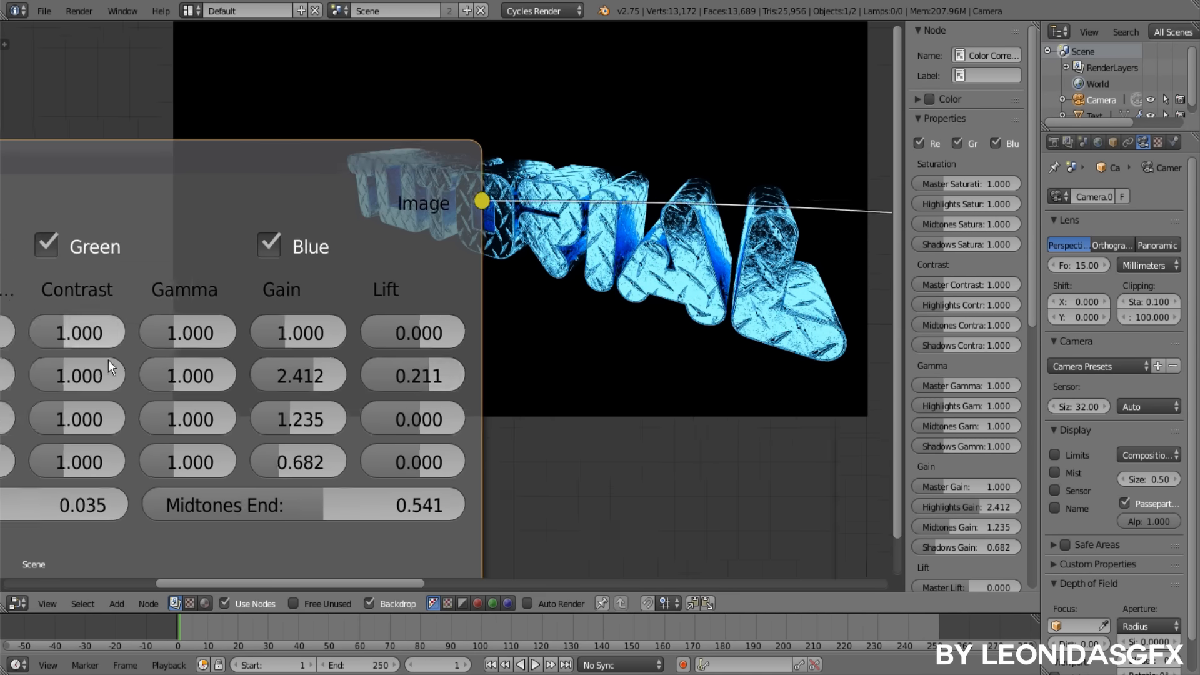
- Set the Color Correction saturation to 1.016 for master and highlights and 1.188 for midtones
middle_drag(124, 421, 286, 395)
scroll(258, 388, up, 4)
scroll(287, 395, up, 1)
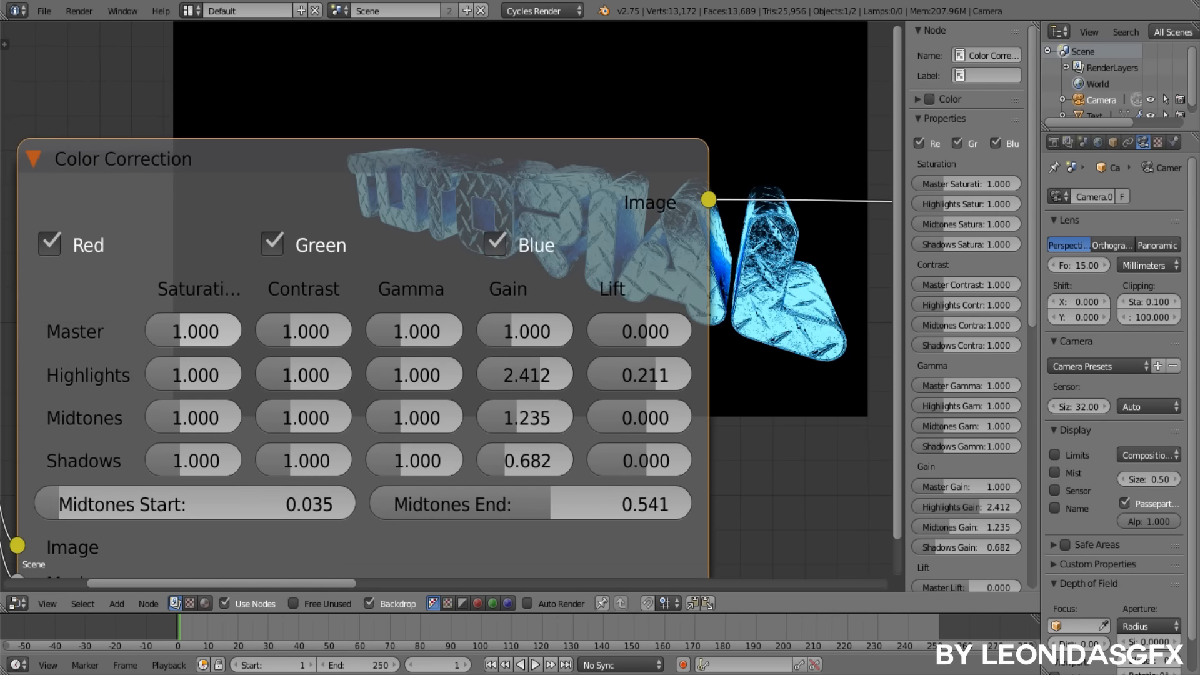
drag(181, 331, 184, 331)
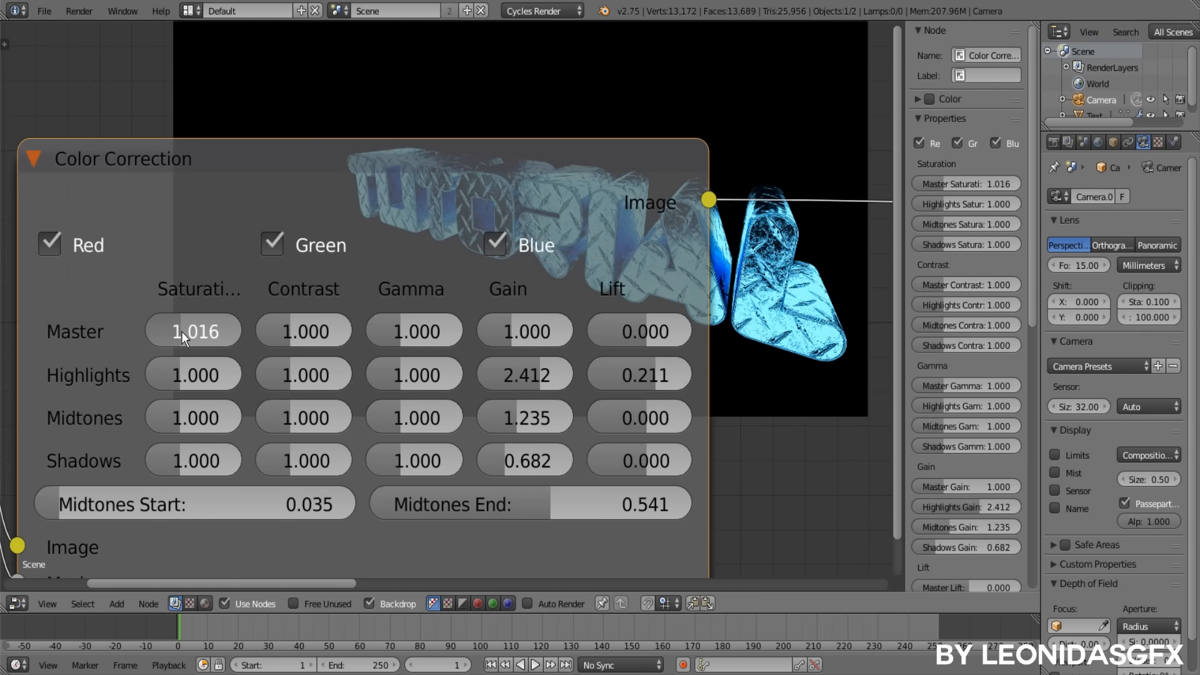
drag(187, 369, 182, 374)
drag(187, 418, 193, 418)
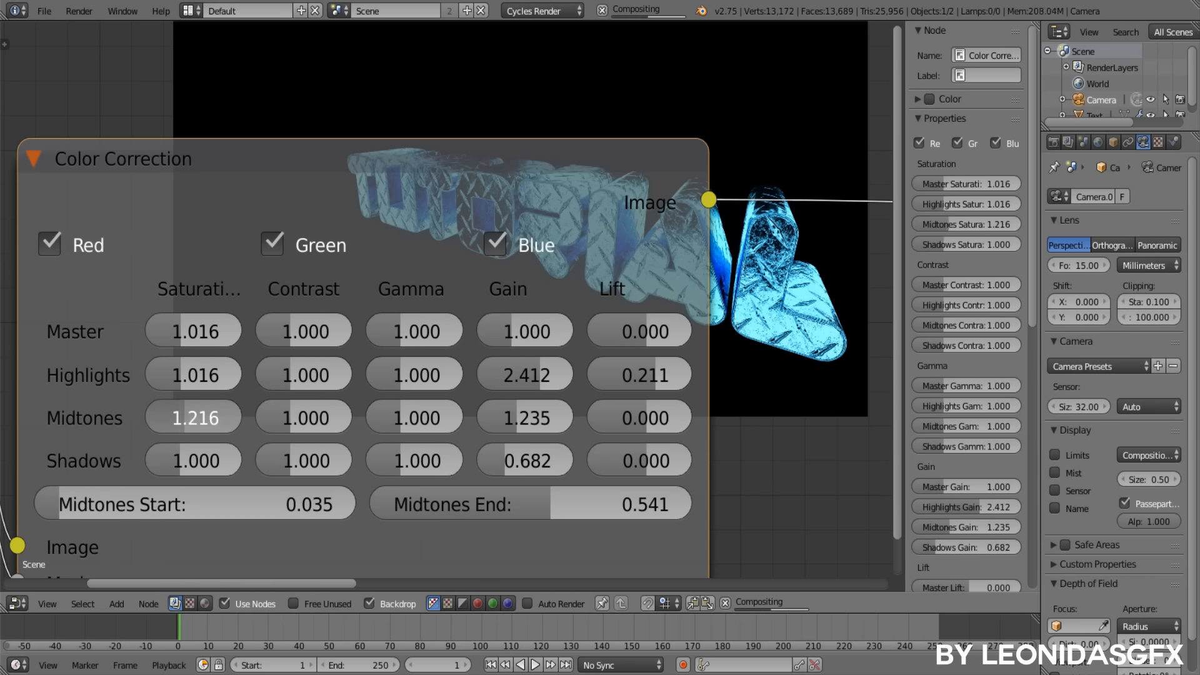
drag(187, 418, 185, 418)
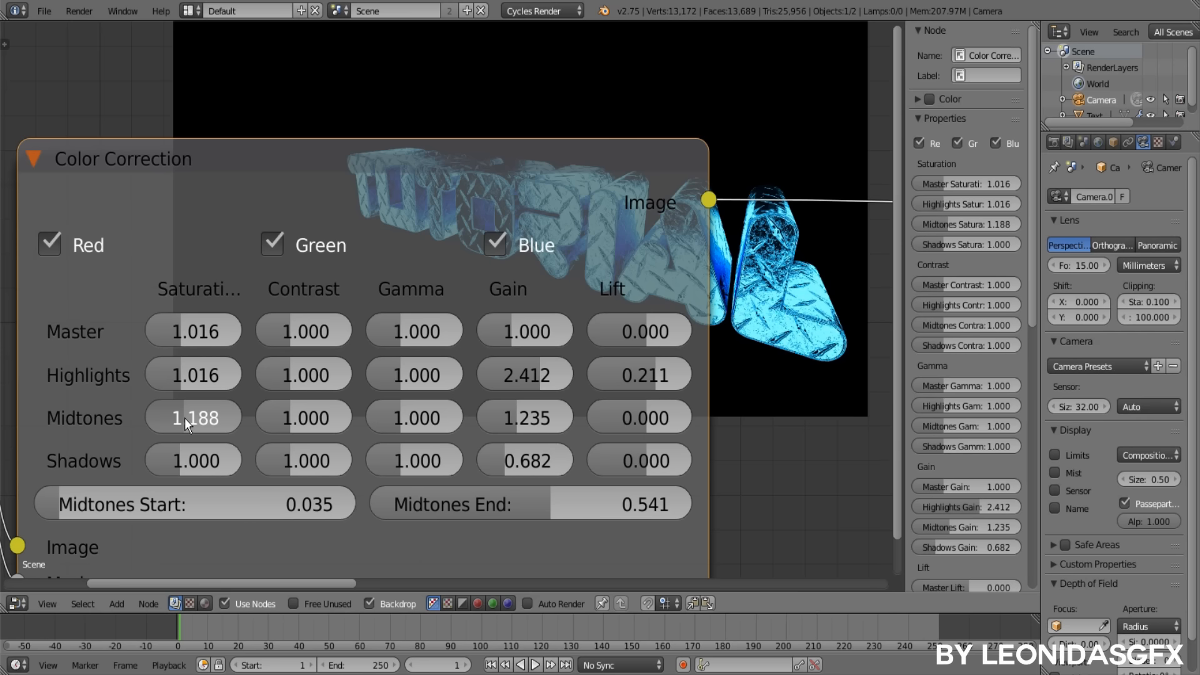
- Raise the master contrast of the Color Correction node to 1.102
middle_drag(410, 406, 328, 295)
scroll(300, 343, up, 1)
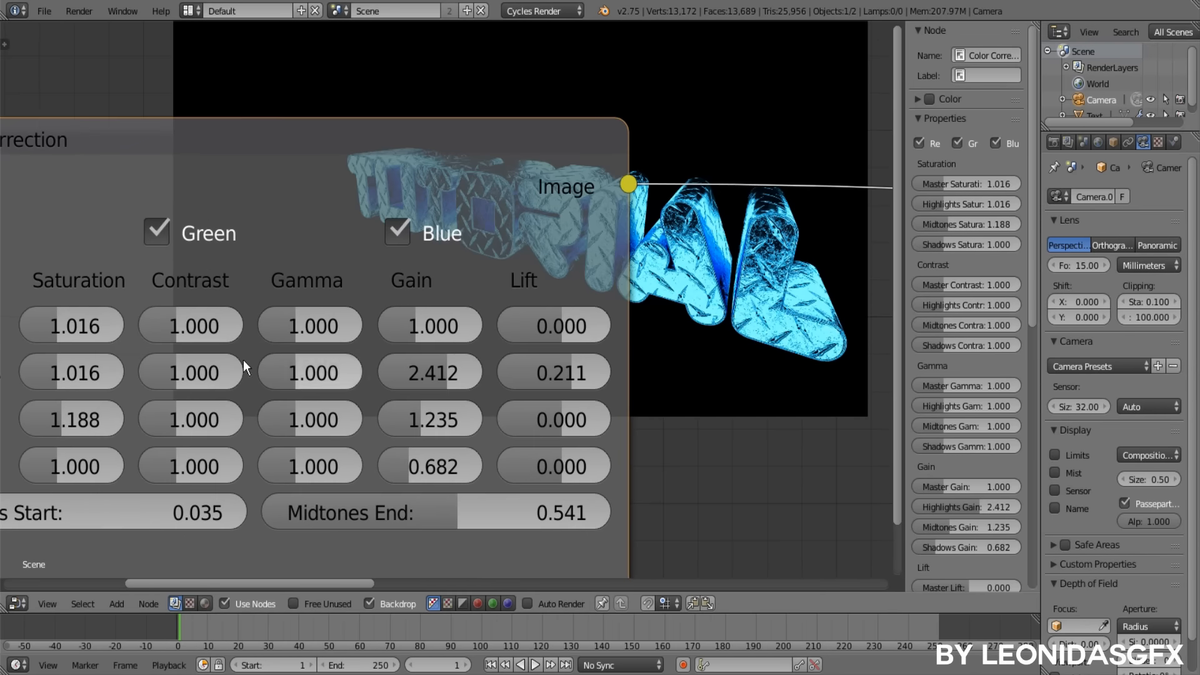
middle_drag(276, 356, 191, 368)
drag(148, 354, 98, 339)
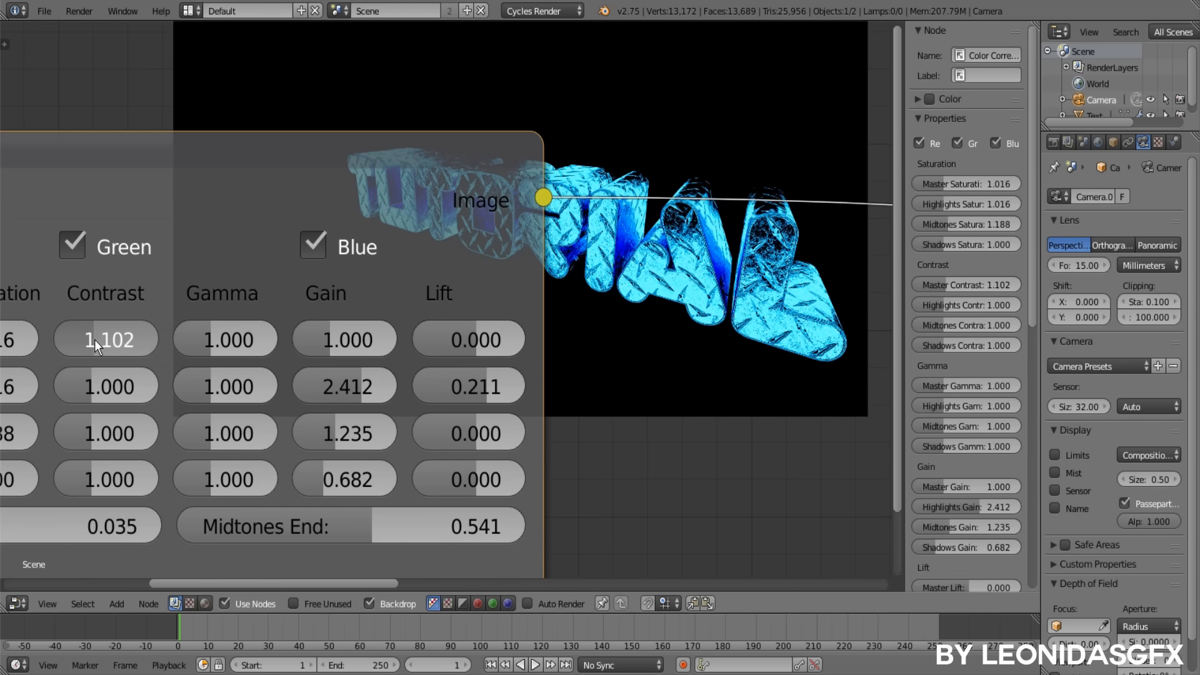
- Examine the graded 3D text in the backdrop with the Color Correction node moved out of its way
scroll(408, 297, down, 8)
middle_drag(381, 334, 290, 366)
scroll(357, 375, down, 7)
scroll(290, 366, up, 7)
scroll(398, 334, down, 1)
middle_drag(402, 364, 497, 296)
scroll(398, 335, down, 3)
scroll(497, 300, up, 4)
scroll(431, 318, down, 5)
middle_drag(422, 319, 416, 313)
scroll(418, 314, up, 2)
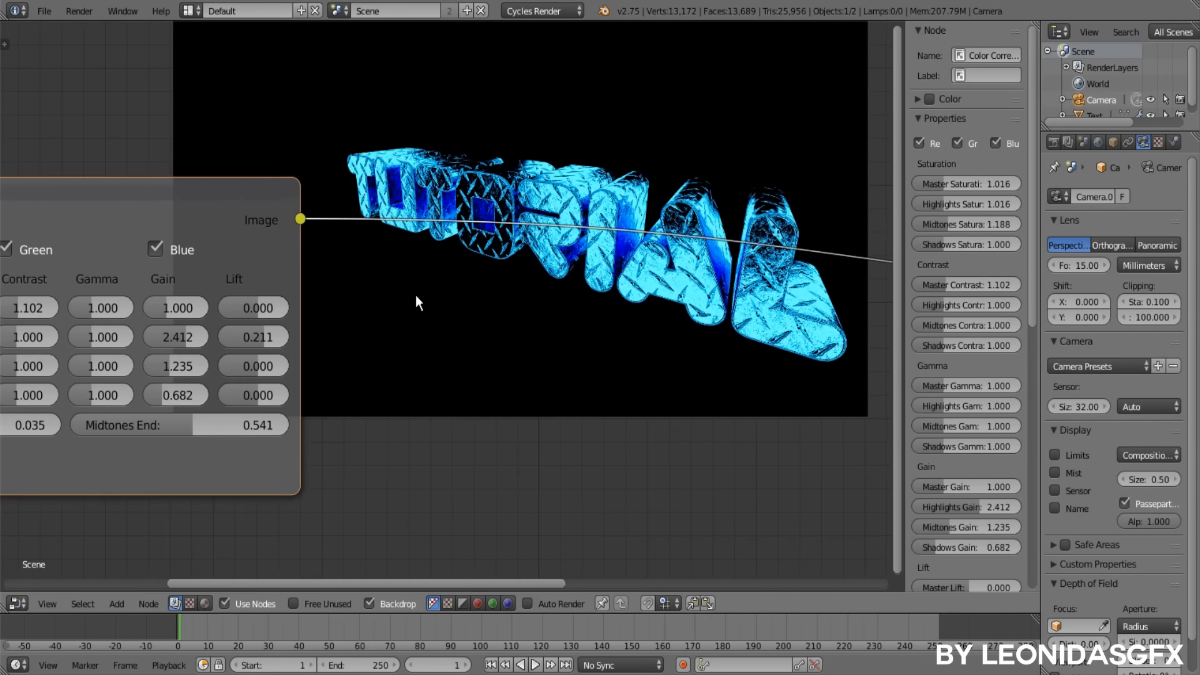
- Add an RGB Curves color node on the link between the Color Correction node and the outputs
key(shift+a)
mouse_move(428, 300)
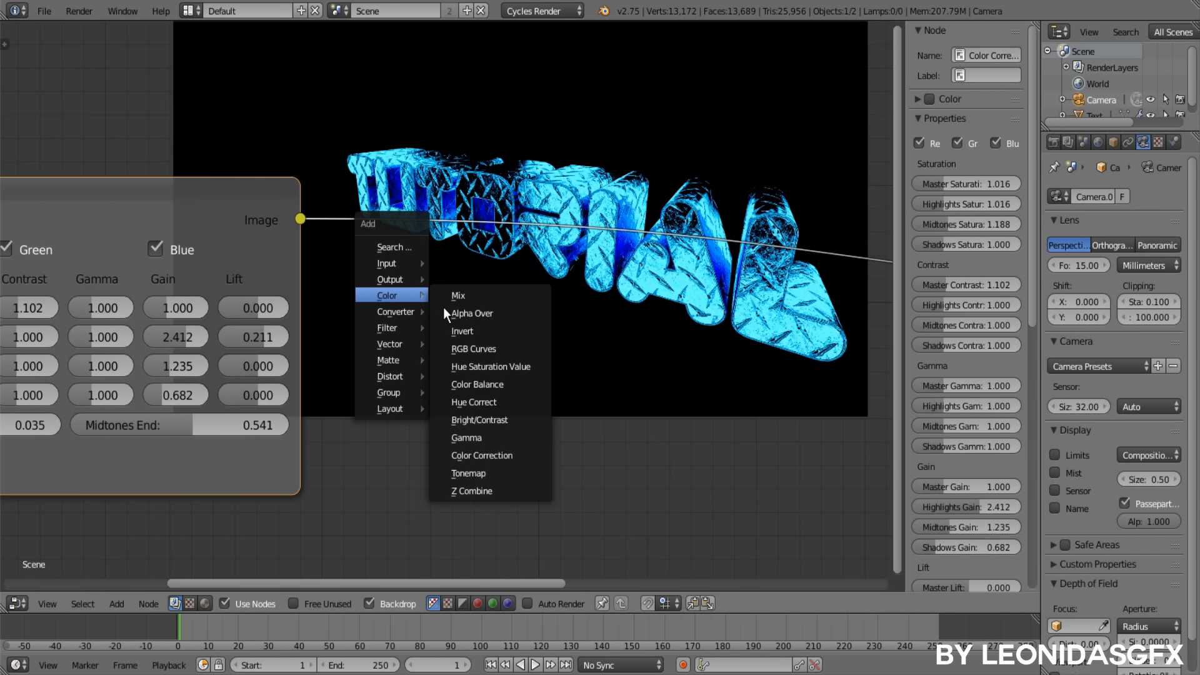
click(476, 349)
click(354, 158)
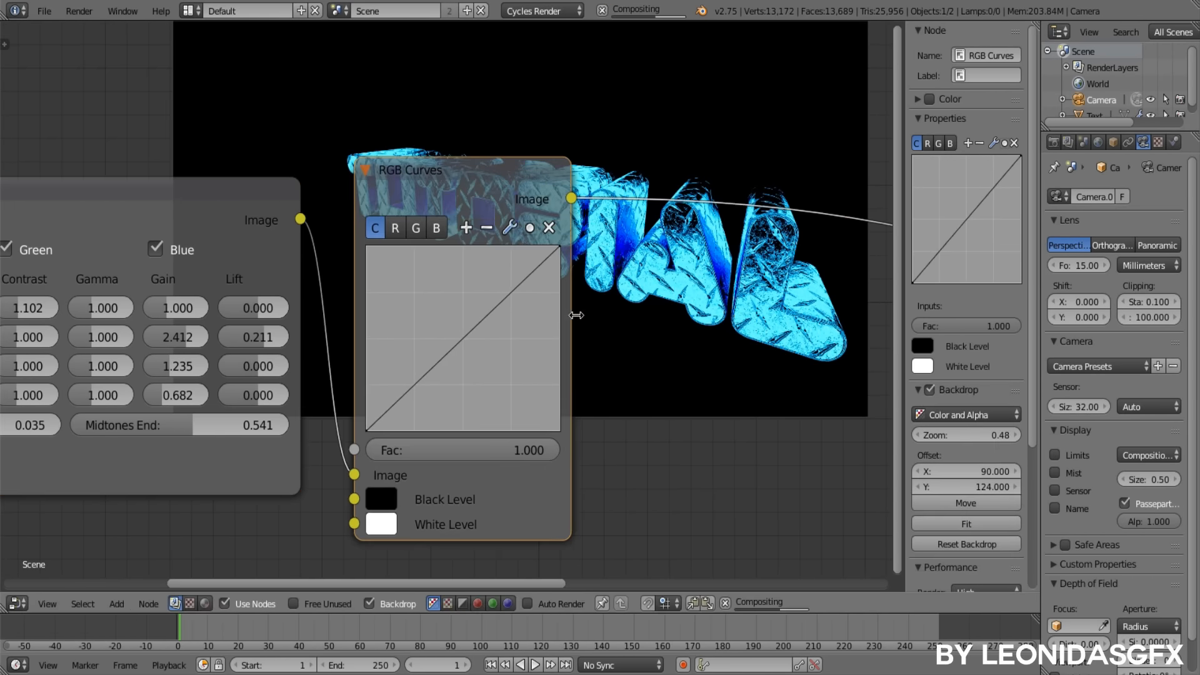
- Shape the combined RGB curve into an S with points at about X 0.139, Y 0.075 and X 0.639, Y 0.906
middle_drag(546, 316, 389, 303)
scroll(388, 303, down, 5)
scroll(396, 303, up, 4)
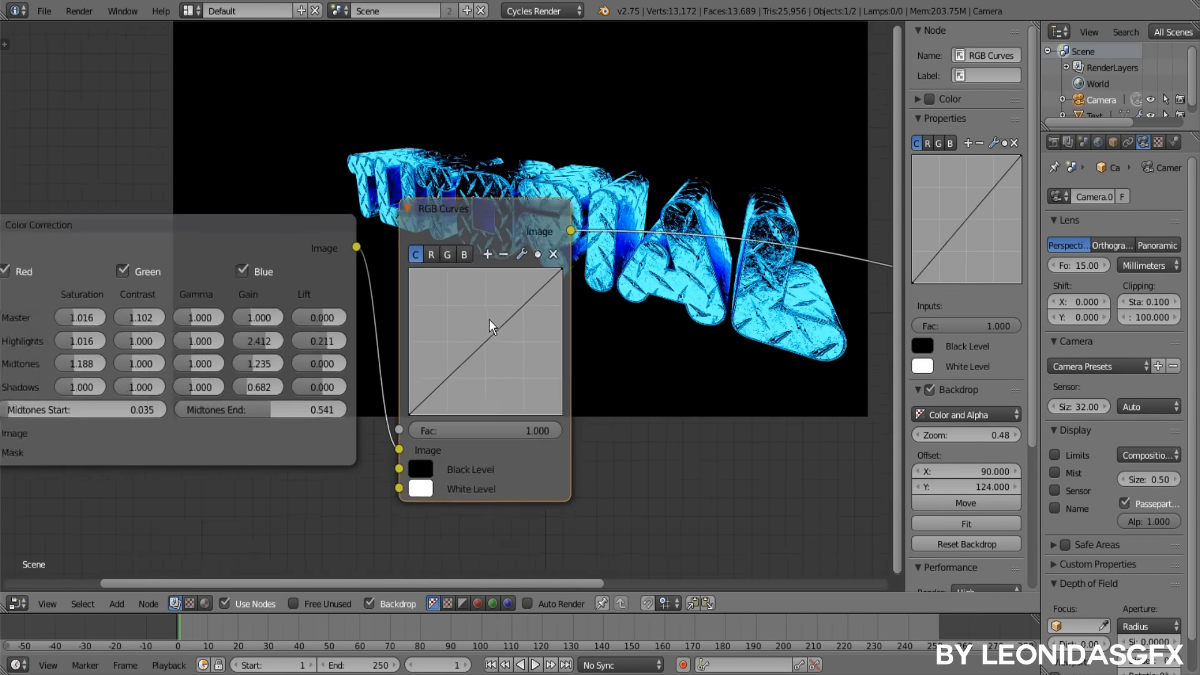
scroll(461, 295, down, 3)
middle_drag(595, 313, 528, 335)
scroll(520, 371, up, 3)
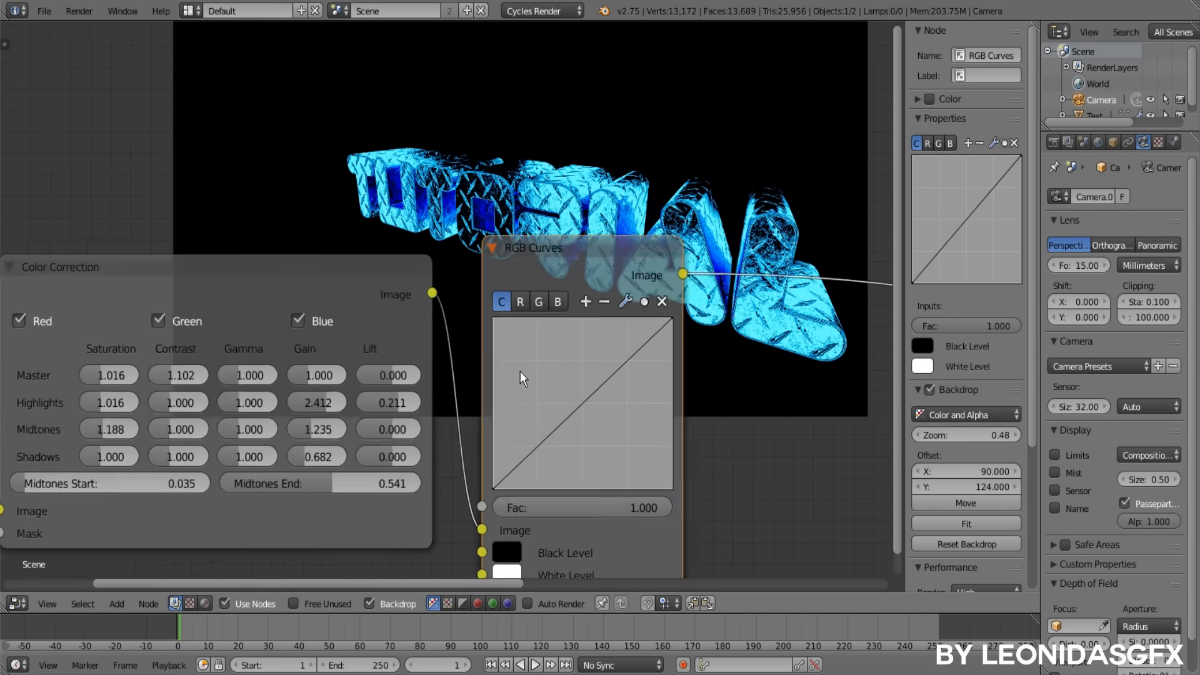
scroll(503, 302, down, 3)
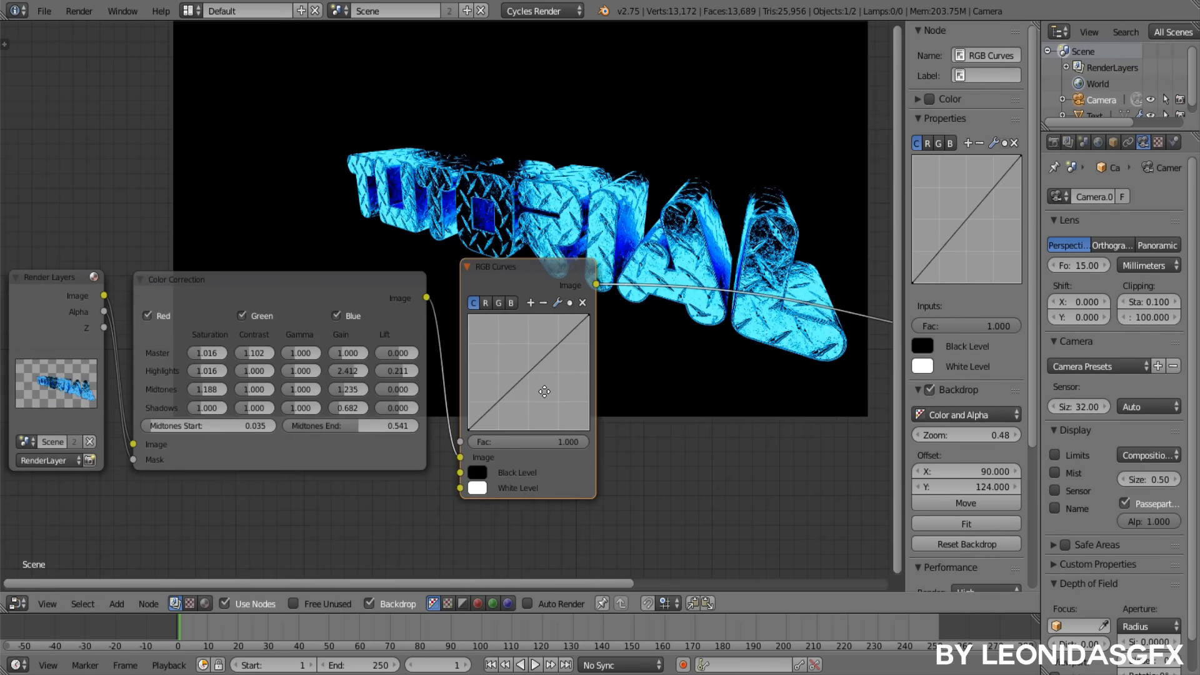
middle_drag(544, 391, 346, 393)
scroll(456, 313, up, 9)
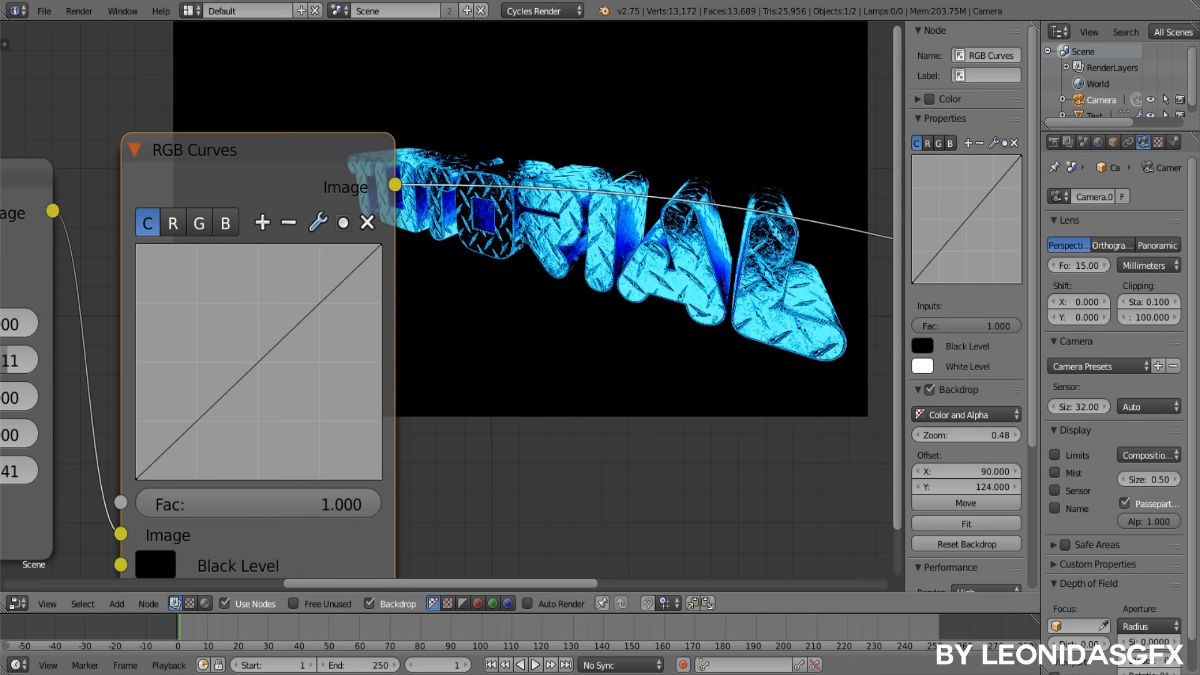
click(182, 437)
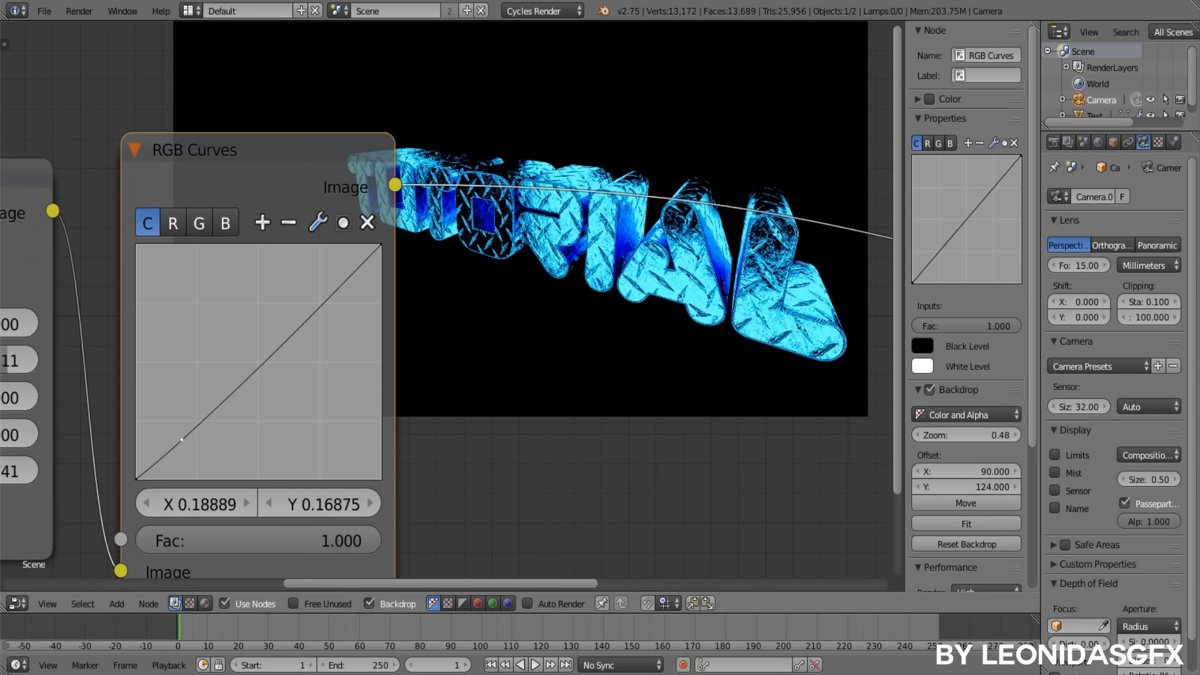
drag(182, 439, 183, 446)
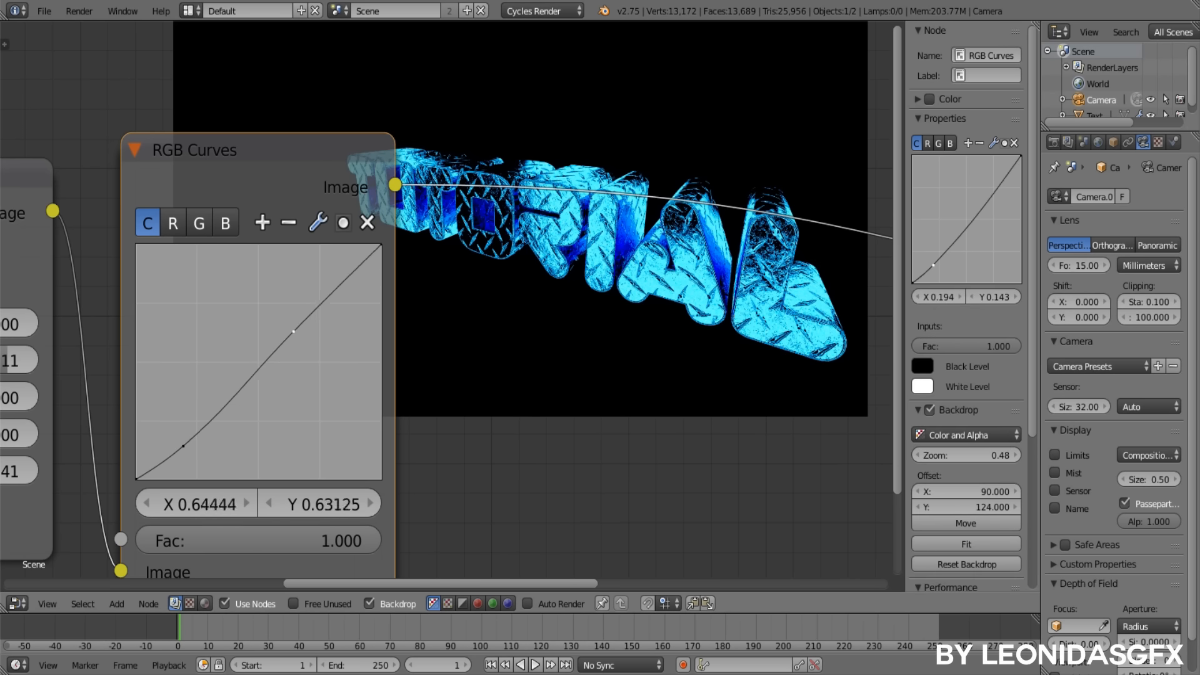
drag(294, 331, 285, 274)
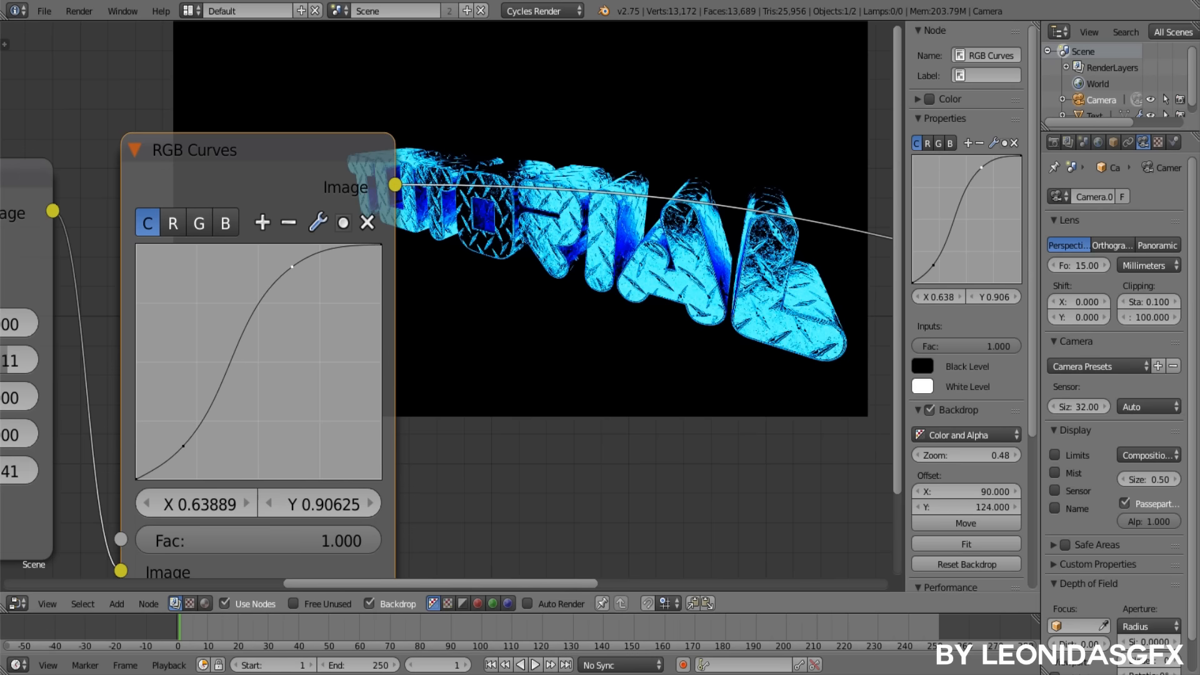
drag(183, 445, 169, 463)
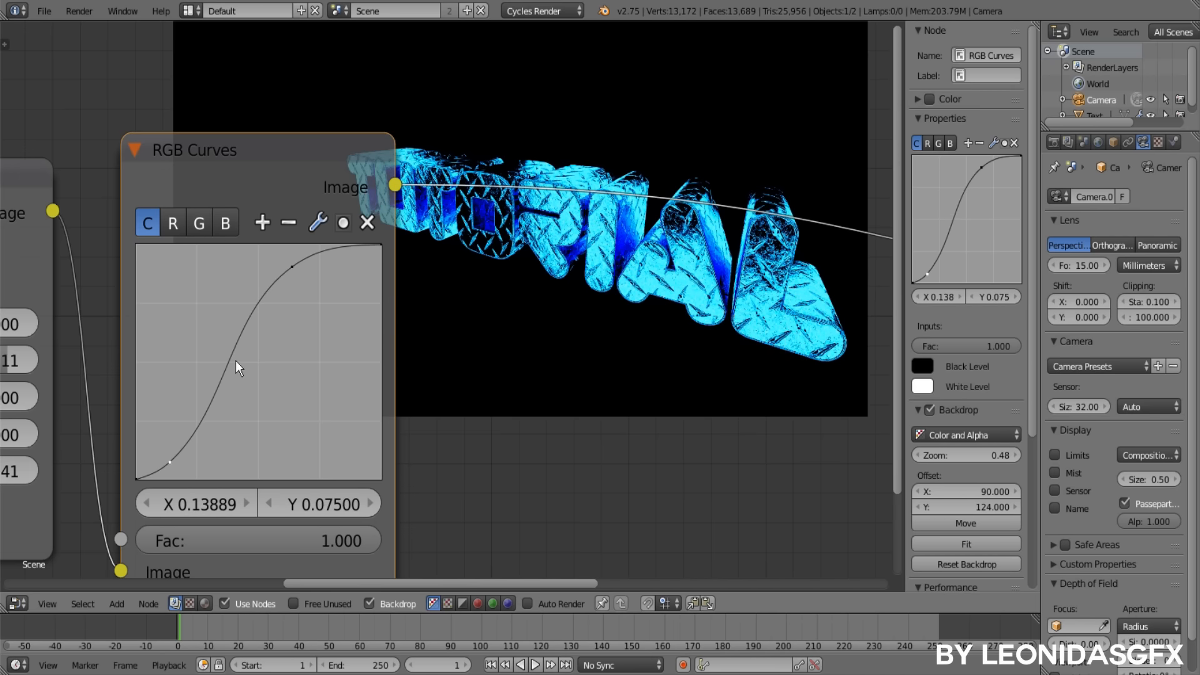
- Try raising the blue channel curve with a point at about X 0.789, Y 0.85, and reset that curve
ctrl+middle_drag(235, 362, 200, 280)
click(168, 272)
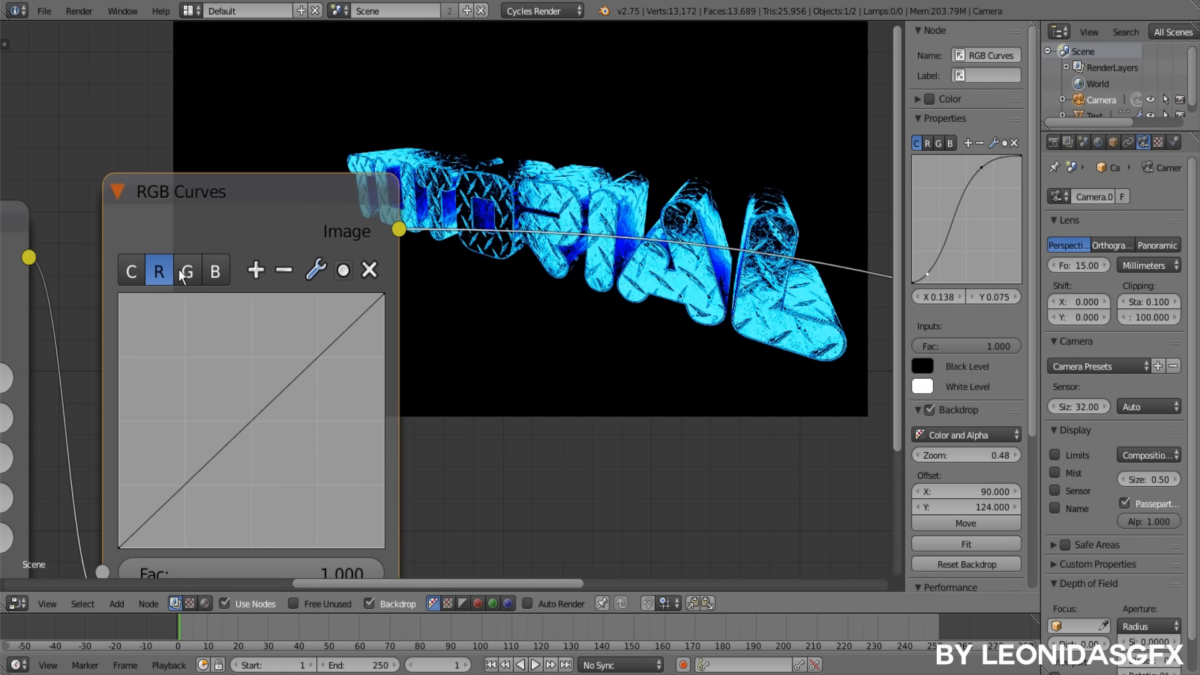
mouse_move(323, 353)
mouse_down()
mouse_move(317, 325)
mouse_move(328, 333)
mouse_up()
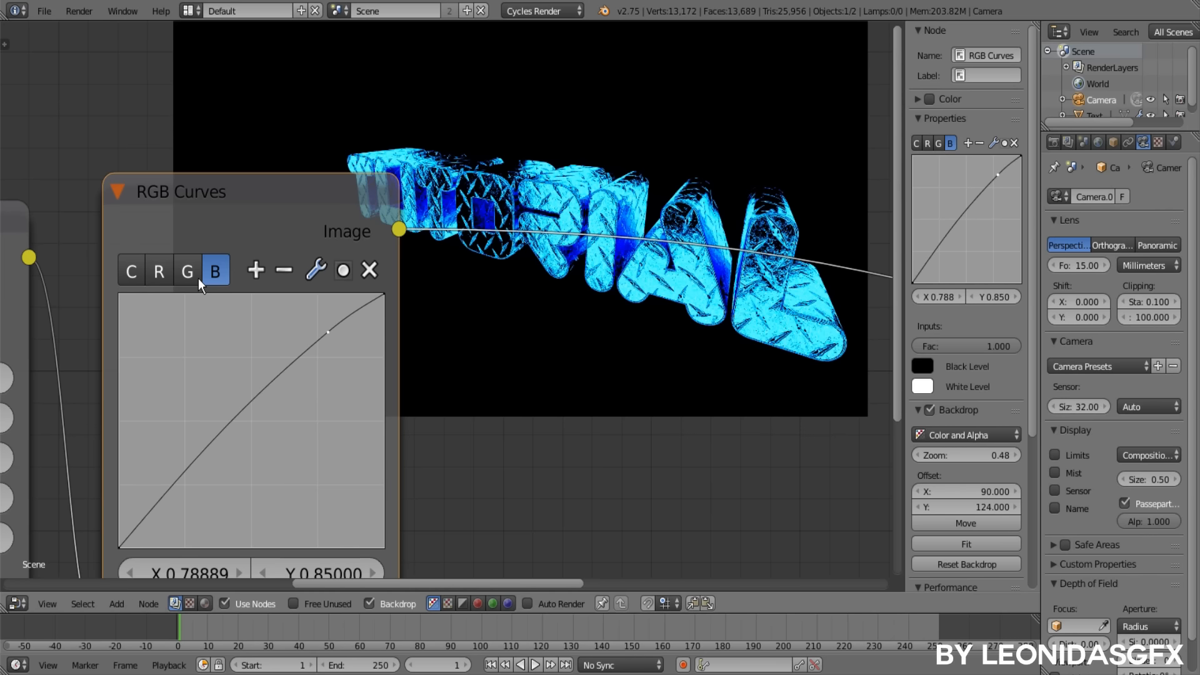
click(370, 268)
- Soften the combined curve by moving its upper point to X 0.70, Y 0.85
click(141, 272)
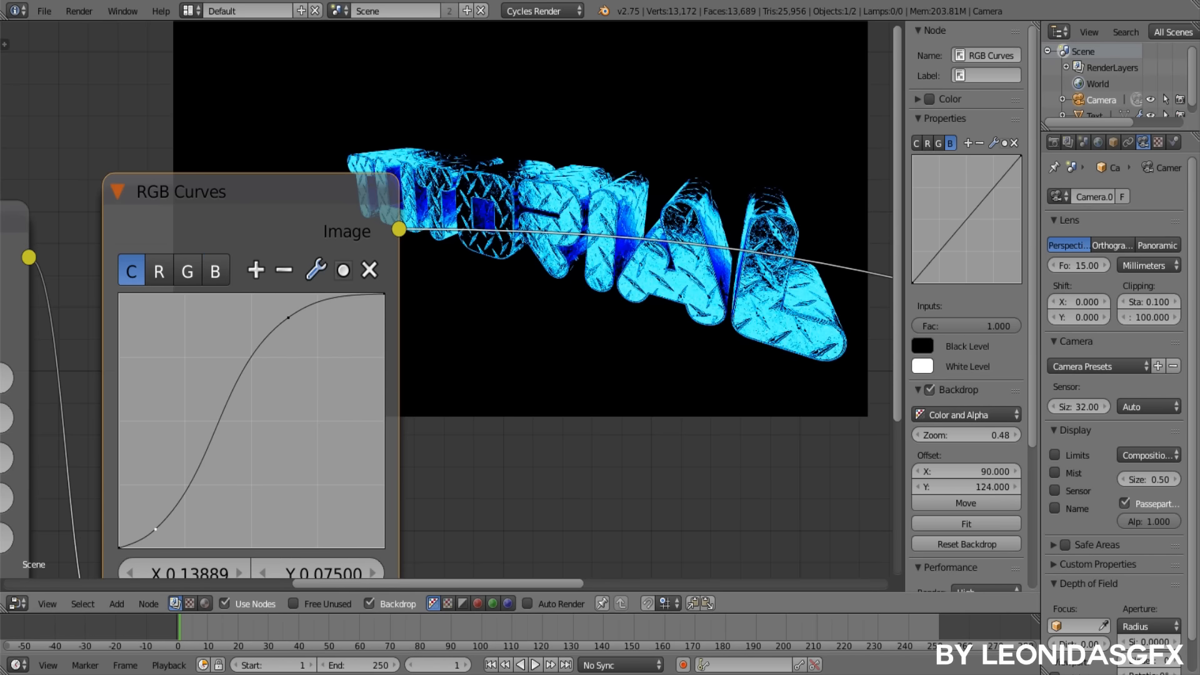
drag(289, 318, 305, 332)
ctrl+middle_drag(564, 354, 769, 356)
- Try linking the Render Layers image directly to the outputs for comparison, and reconnect the RGB Curves output
click(83, 315)
key(Home)
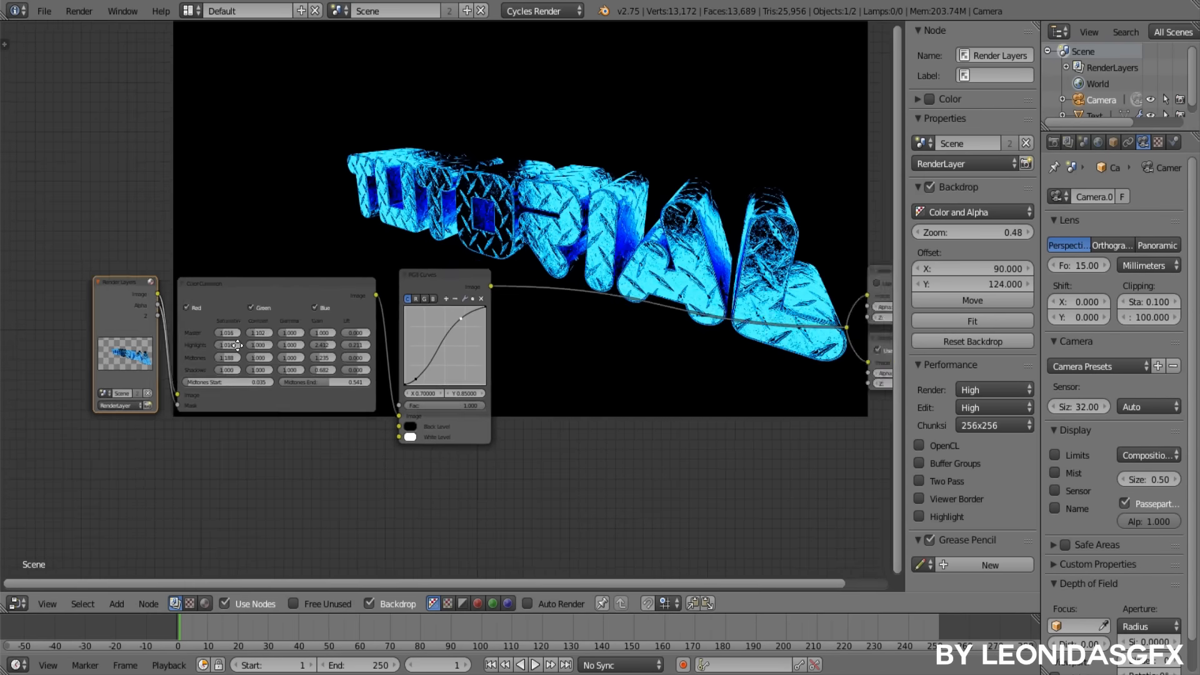
drag(68, 303, 87, 301)
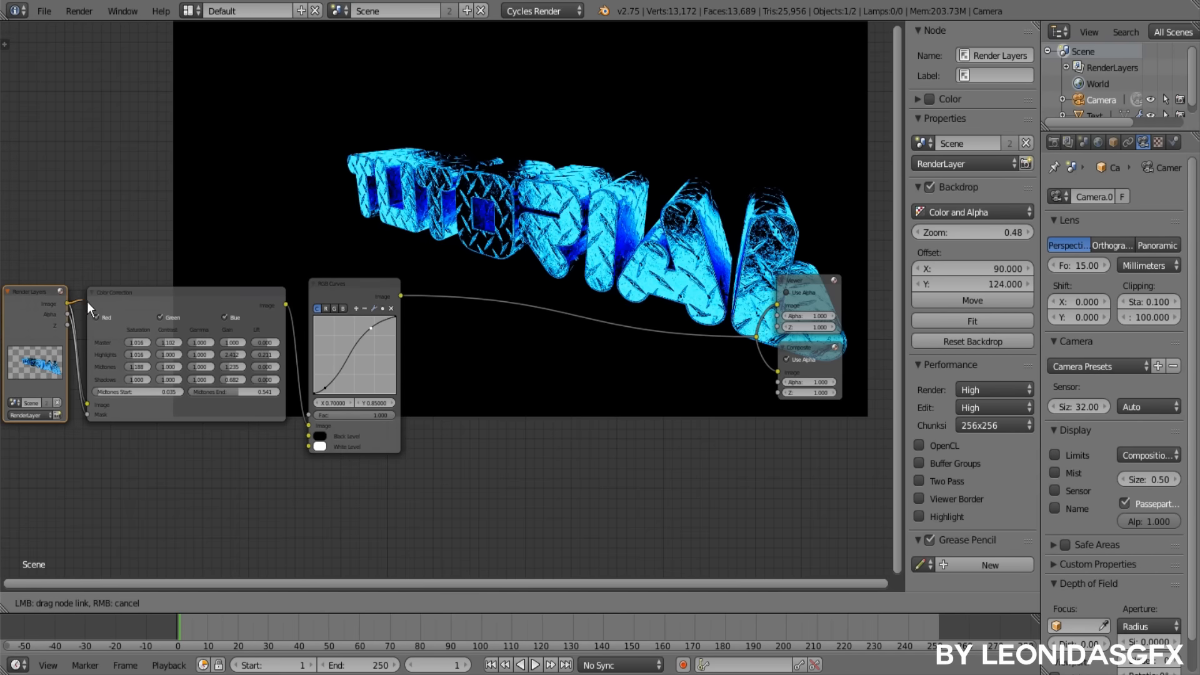
drag(216, 226, 755, 341)
middle_drag(364, 397, 168, 422)
scroll(165, 419, up, 1)
drag(129, 339, 609, 410)
scroll(555, 389, down, 7)
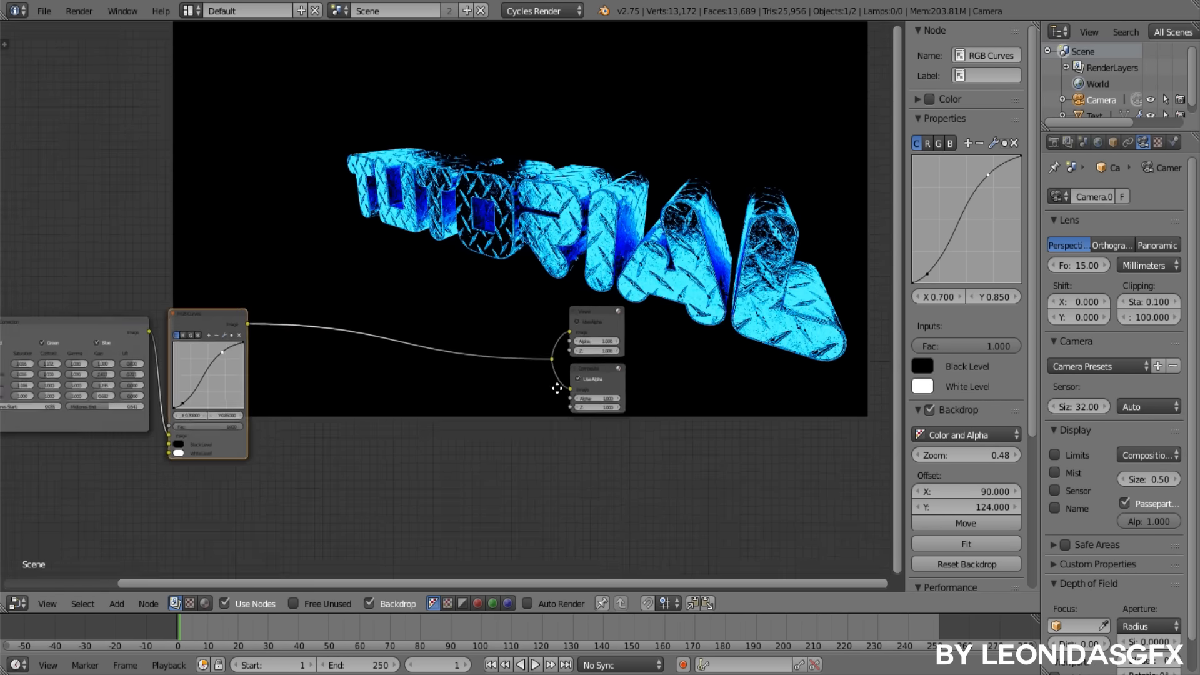
- Examine the node chain from Render Layers through Color Correction and RGB Curves to the Viewer and Composite nodes
middle_drag(625, 387, 732, 377)
scroll(655, 400, up, 9)
scroll(580, 440, down, 9)
middle_drag(577, 436, 665, 407)
scroll(741, 394, up, 4)
middle_drag(746, 393, 673, 391)
scroll(744, 394, up, 1)
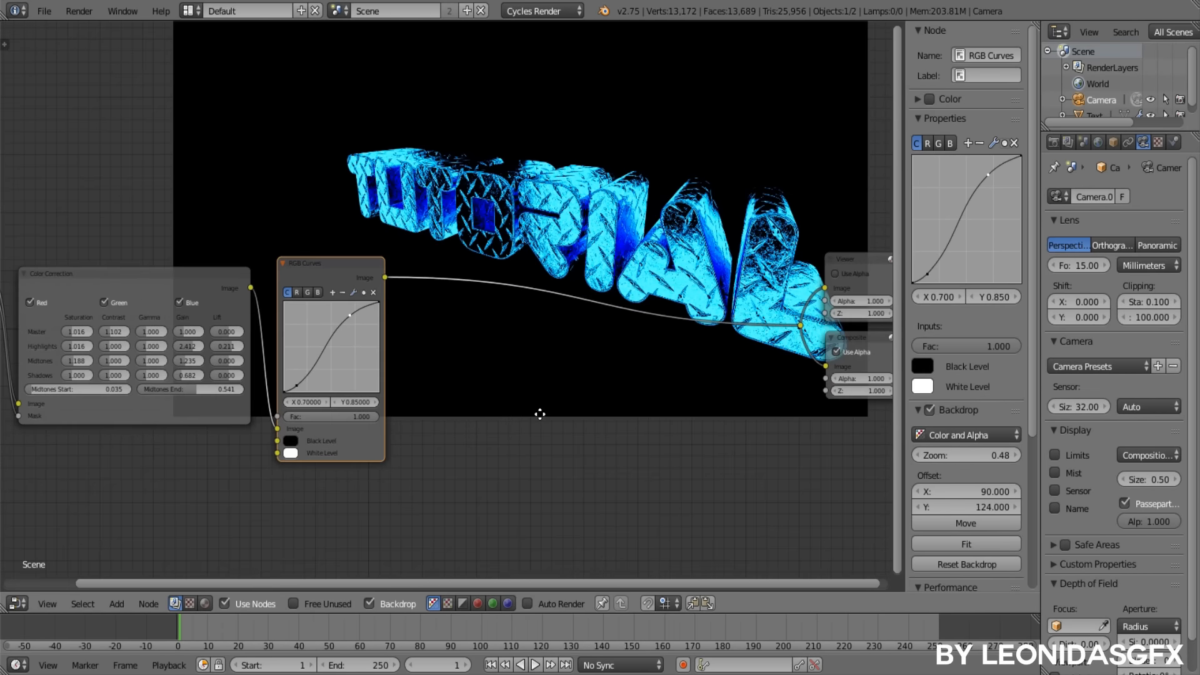
middle_drag(524, 413, 656, 388)
middle_drag(734, 350, 679, 398)
middle_drag(540, 396, 486, 413)
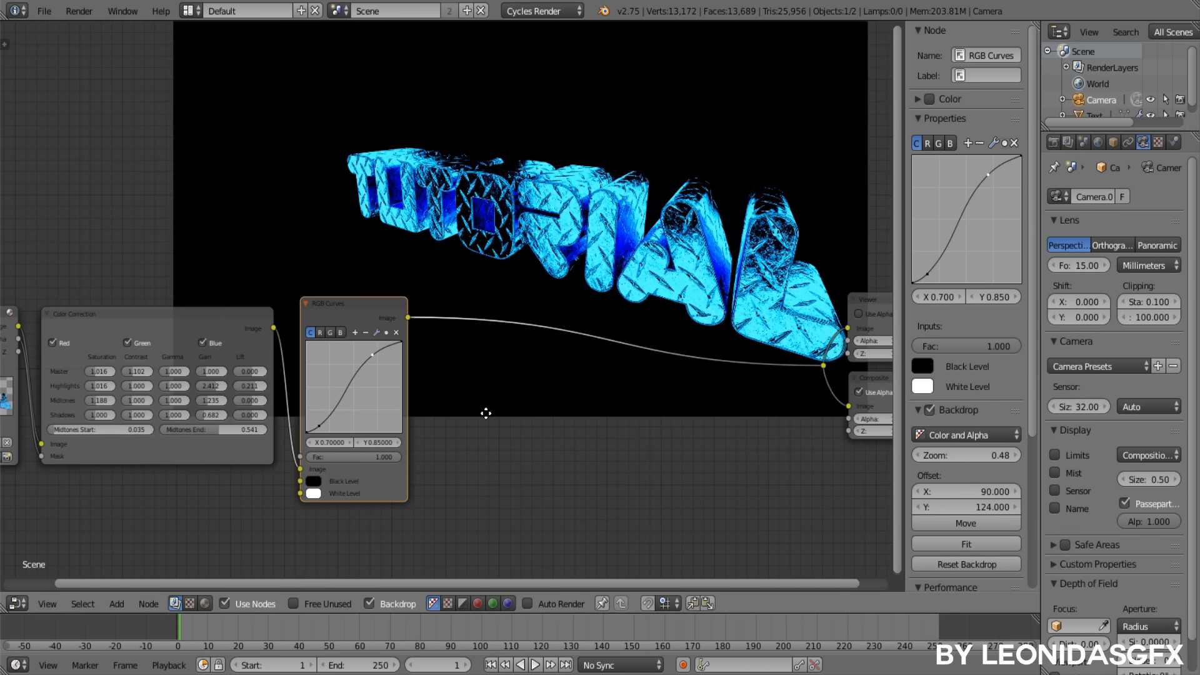
middle_drag(485, 413, 527, 369)
middle_drag(521, 434, 598, 433)
scroll(518, 382, up, 1)
middle_drag(518, 383, 573, 456)
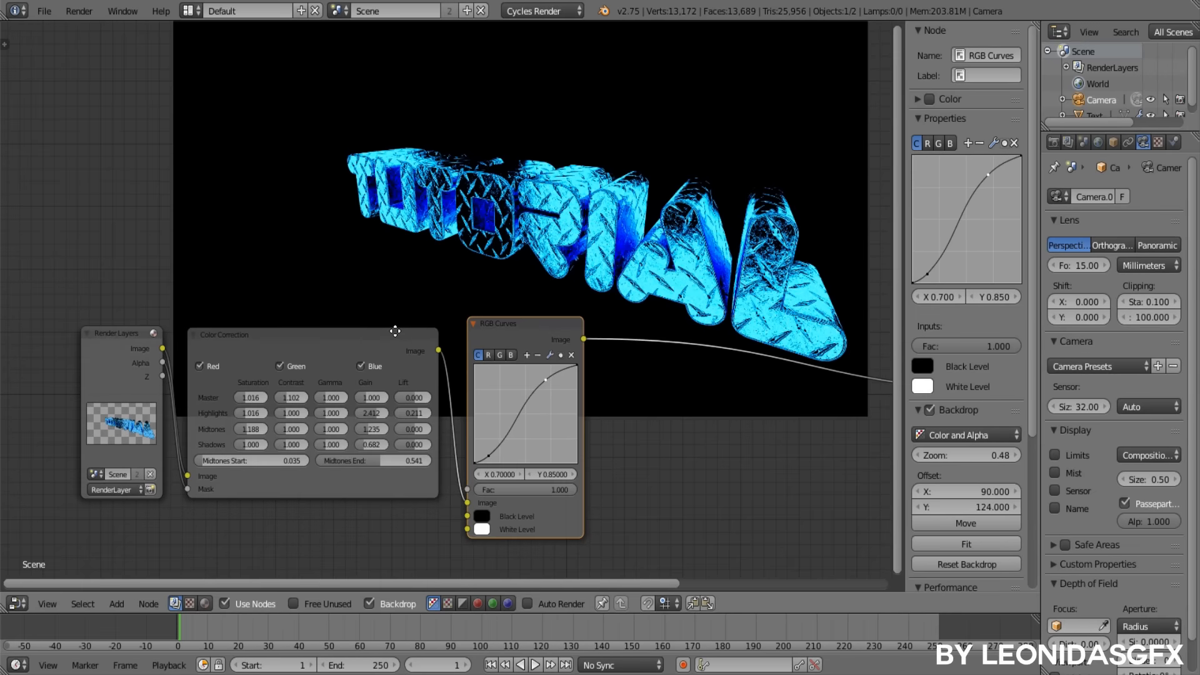
- Move the RGB Curves node slightly upward and closer to the Color Correction node
middle_drag(405, 328, 485, 297)
scroll(448, 336, up, 4)
click(438, 321)
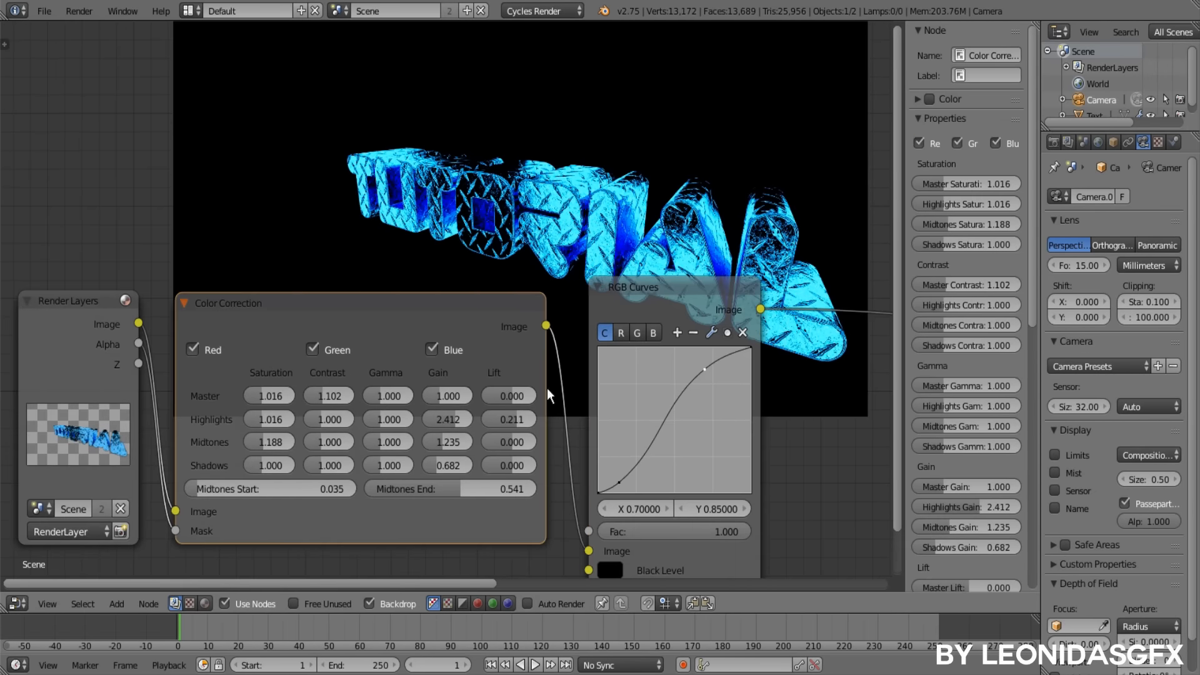
scroll(546, 388, down, 2)
scroll(501, 277, up, 3)
drag(498, 270, 472, 244)
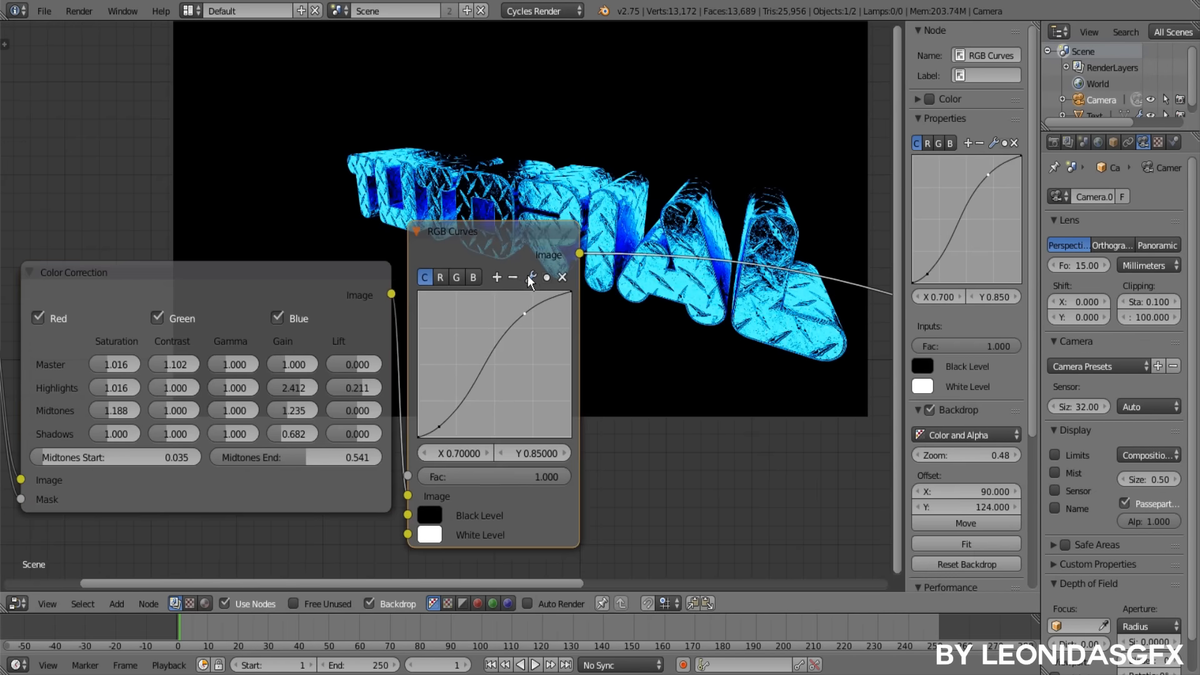
- Review the link from the RGB Curves node to the Viewer and Composite nodes against the graded text
scroll(556, 296, down, 4)
middle_drag(640, 330, 529, 326)
scroll(565, 339, down, 7)
scroll(550, 347, up, 5)
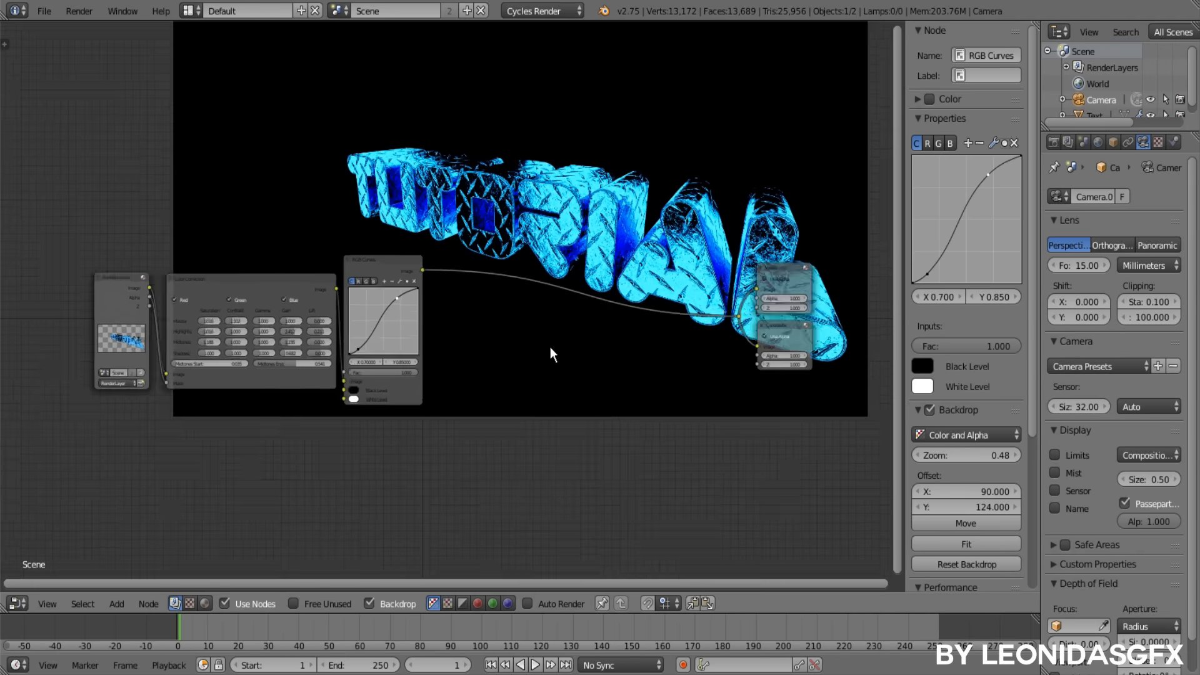
middle_drag(639, 340, 539, 333)
scroll(557, 340, down, 5)
scroll(546, 332, up, 9)
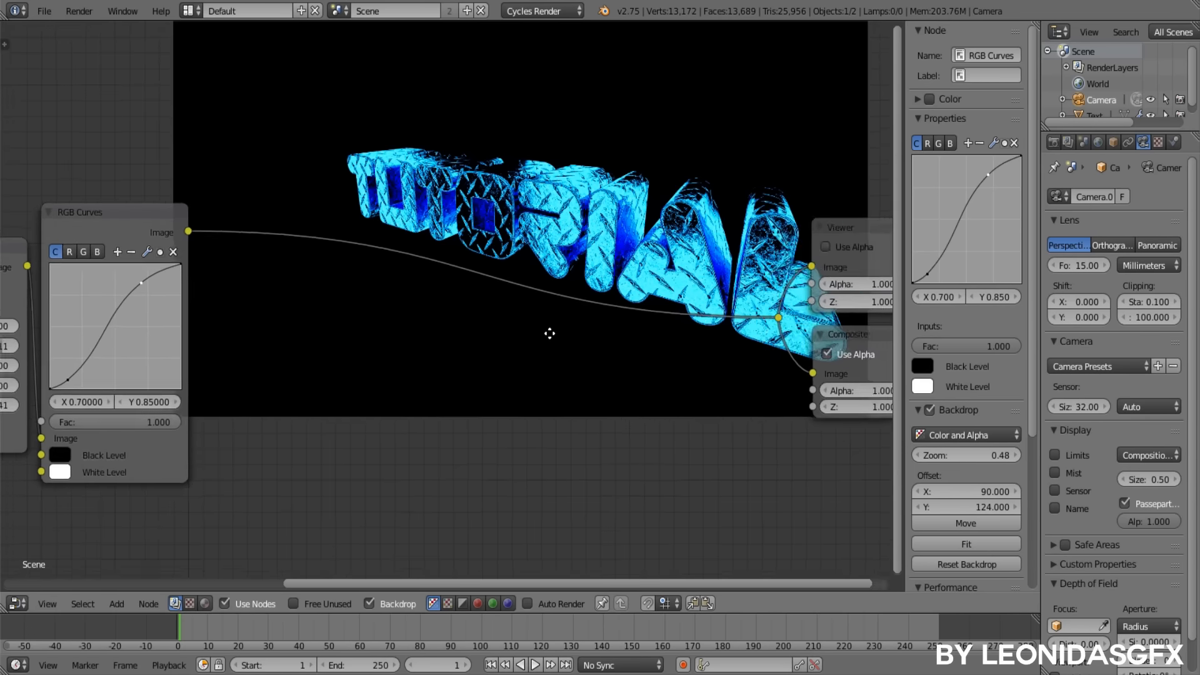
middle_drag(656, 320, 574, 351)
scroll(574, 351, down, 6)
key(a)
key(a)
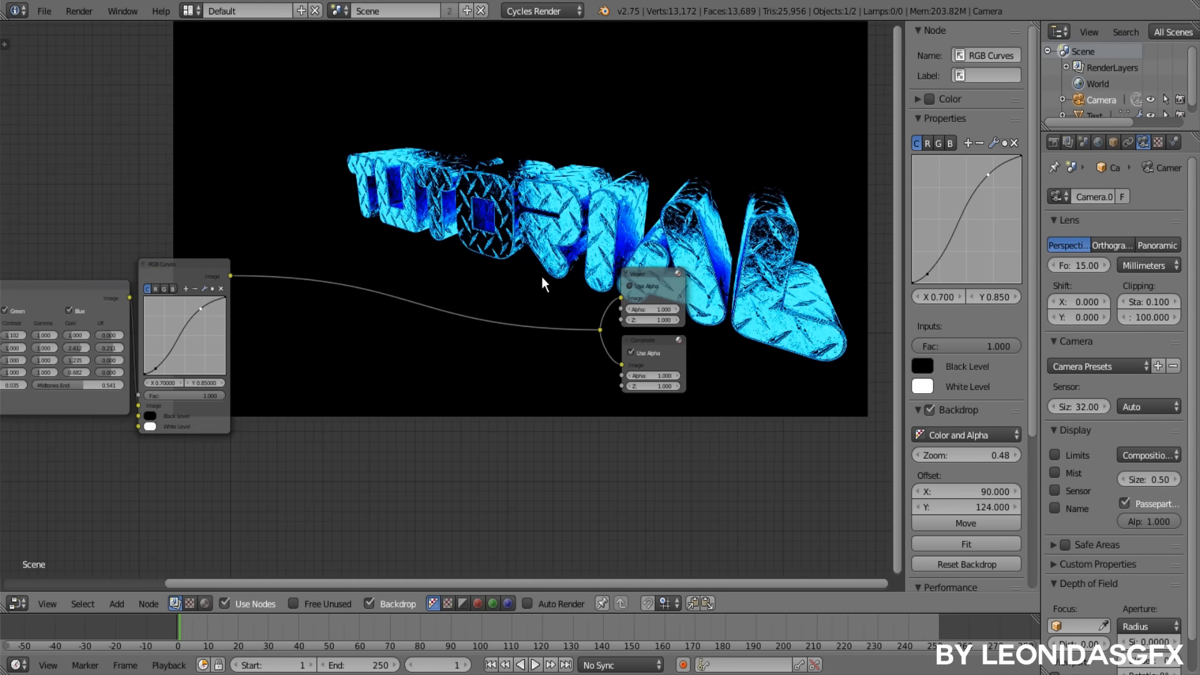
- Move the Viewer and Composite nodes with their reroute point farther right, away from the RGB Curves node
key(b)
drag(536, 239, 833, 434)
key(g)
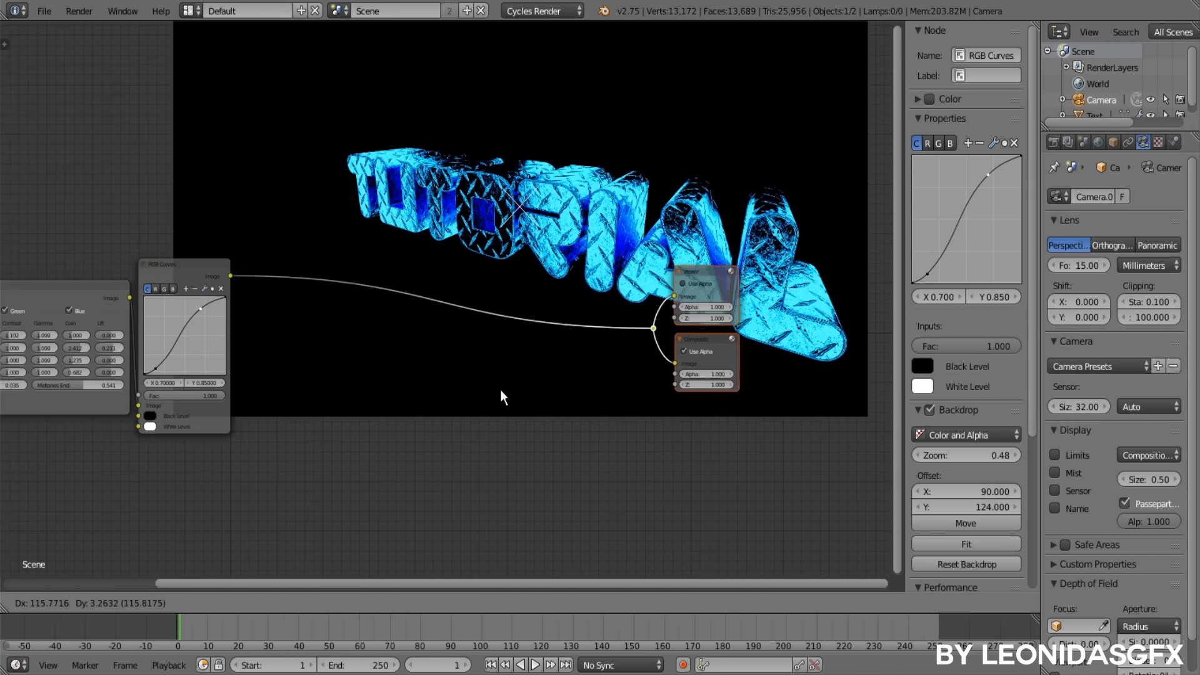
- Add a Glare filter node on the link between the RGB Curves node and the output nodes
middle_drag(328, 424, 422, 433)
scroll(418, 436, up, 5)
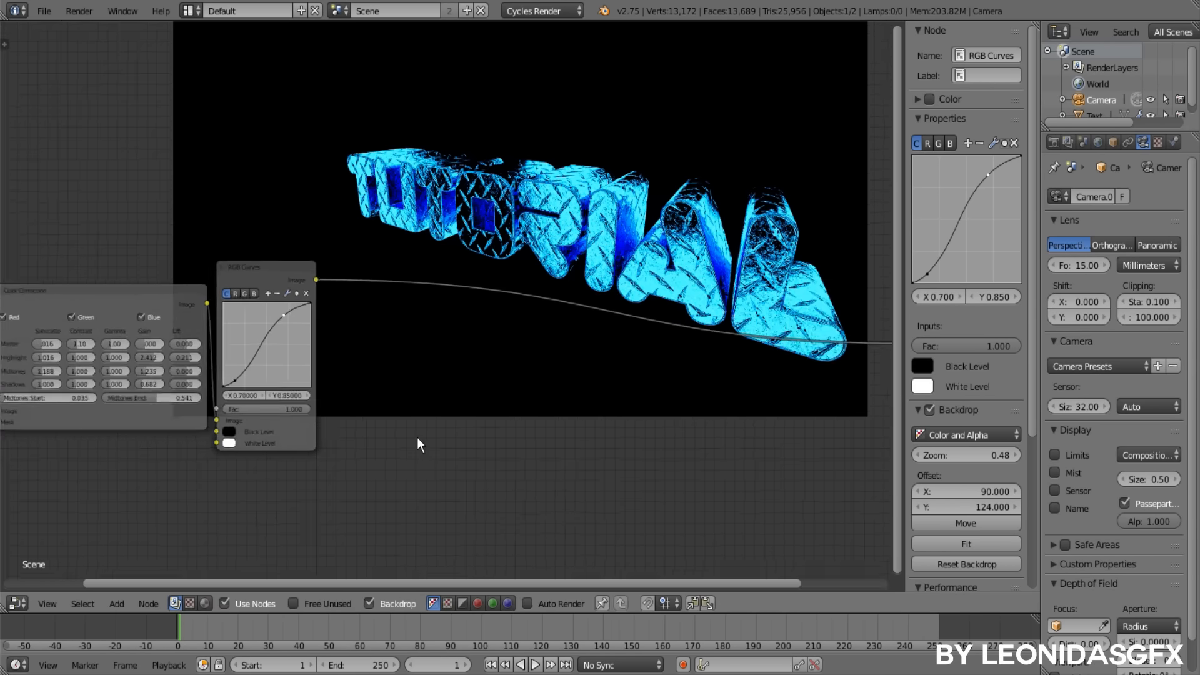
key(shift+a)
mouse_move(401, 360)
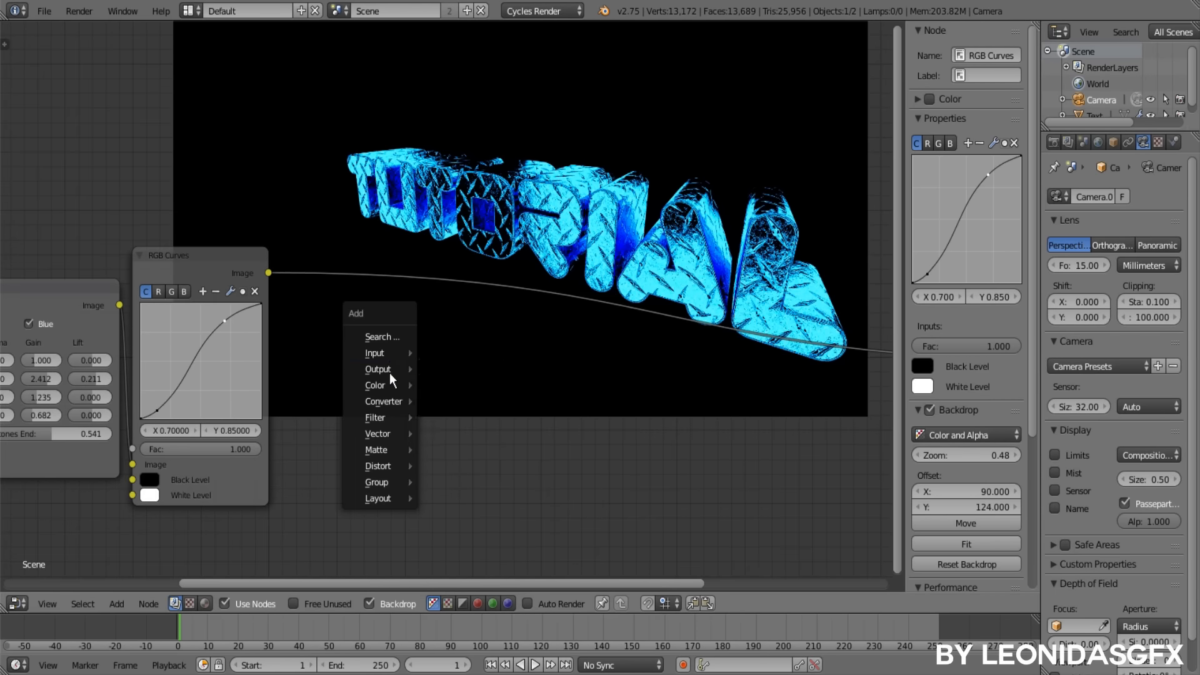
mouse_move(409, 419)
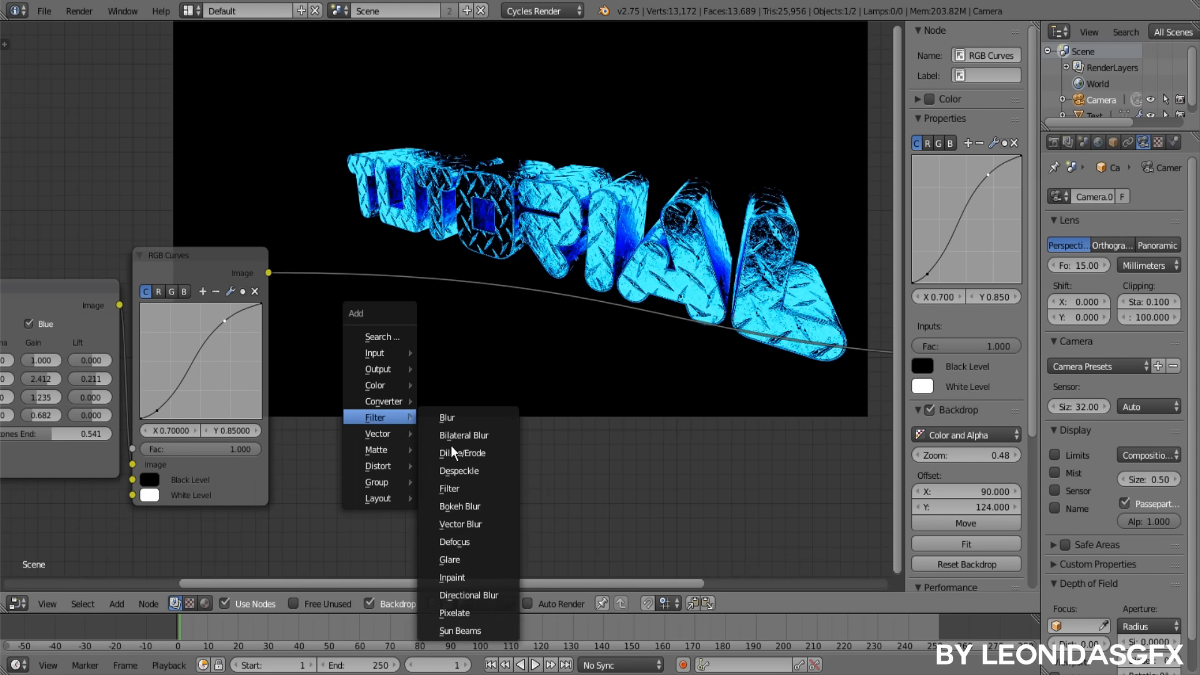
click(463, 560)
click(358, 305)
- Set the Glare node to Fog Glow with Low quality, threshold 0 and size 9
click(361, 310)
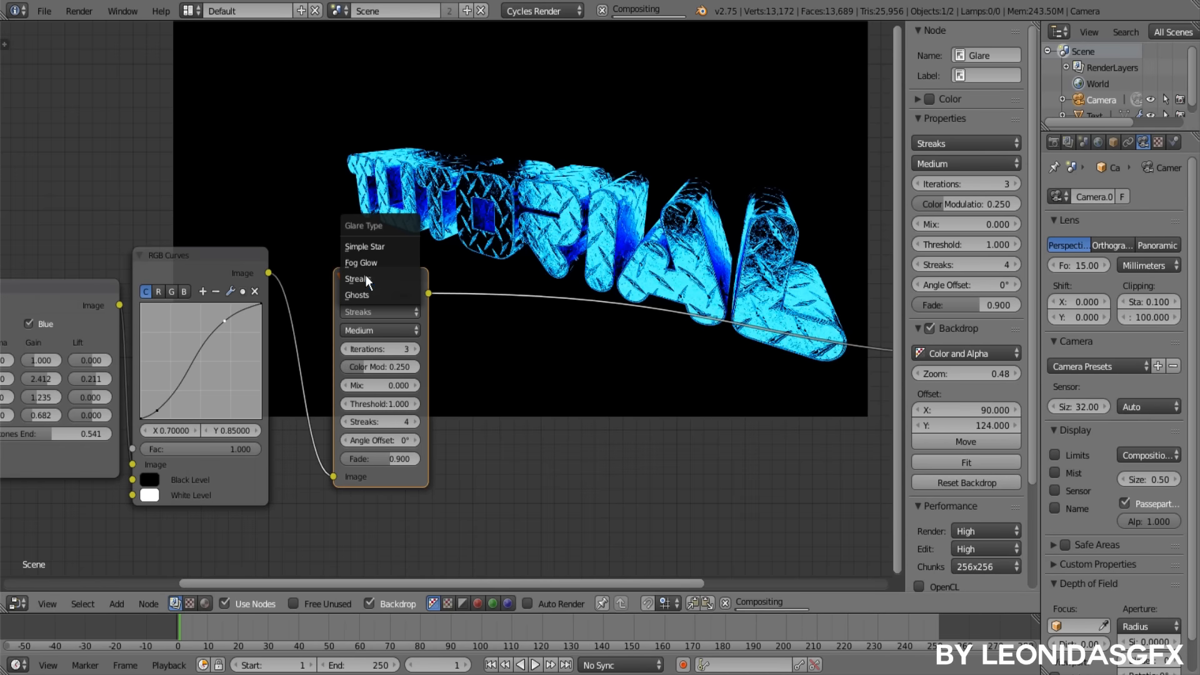
click(367, 261)
click(362, 330)
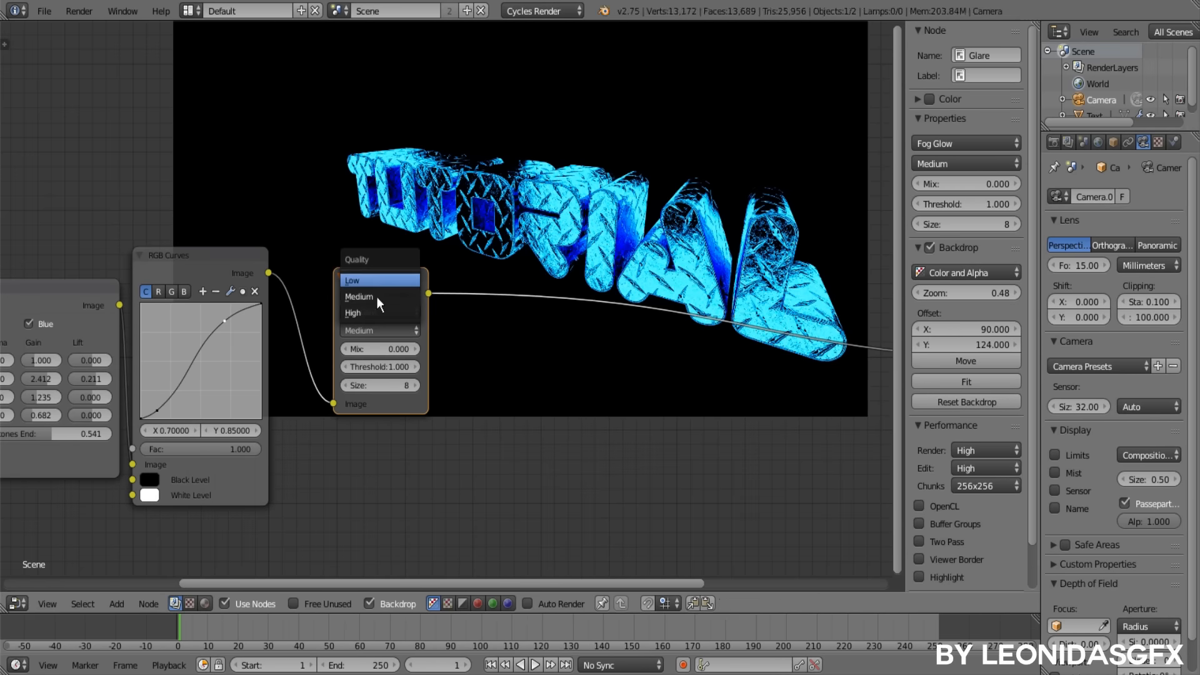
click(354, 280)
key(BackSpace)
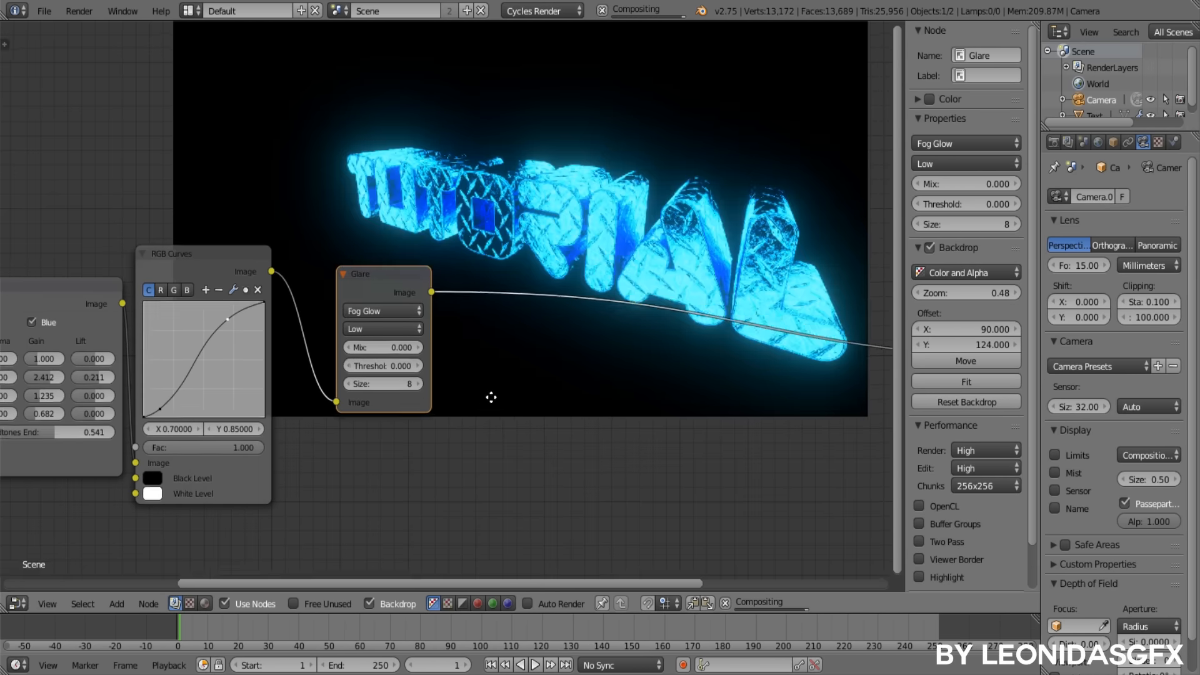
scroll(490, 397, up, 3)
drag(484, 407, 564, 353)
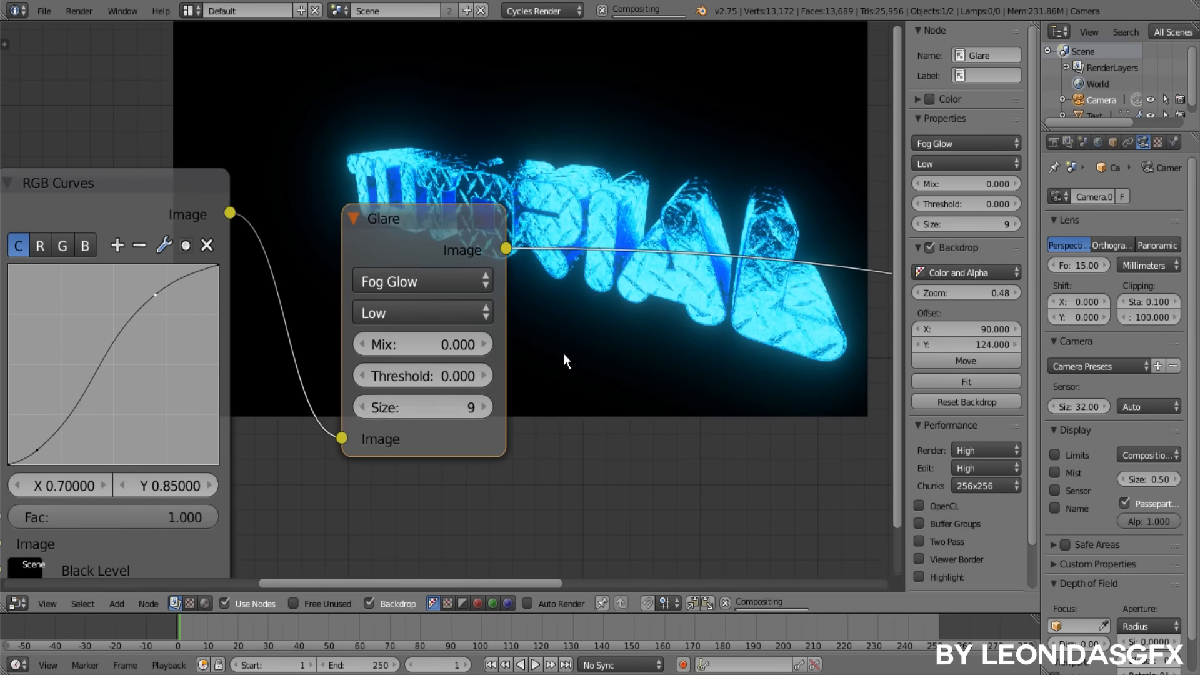
- Add a Blur filter node on the link right after the Glare node
scroll(500, 338, down, 2)
scroll(481, 353, up, 2)
key(shift+a)
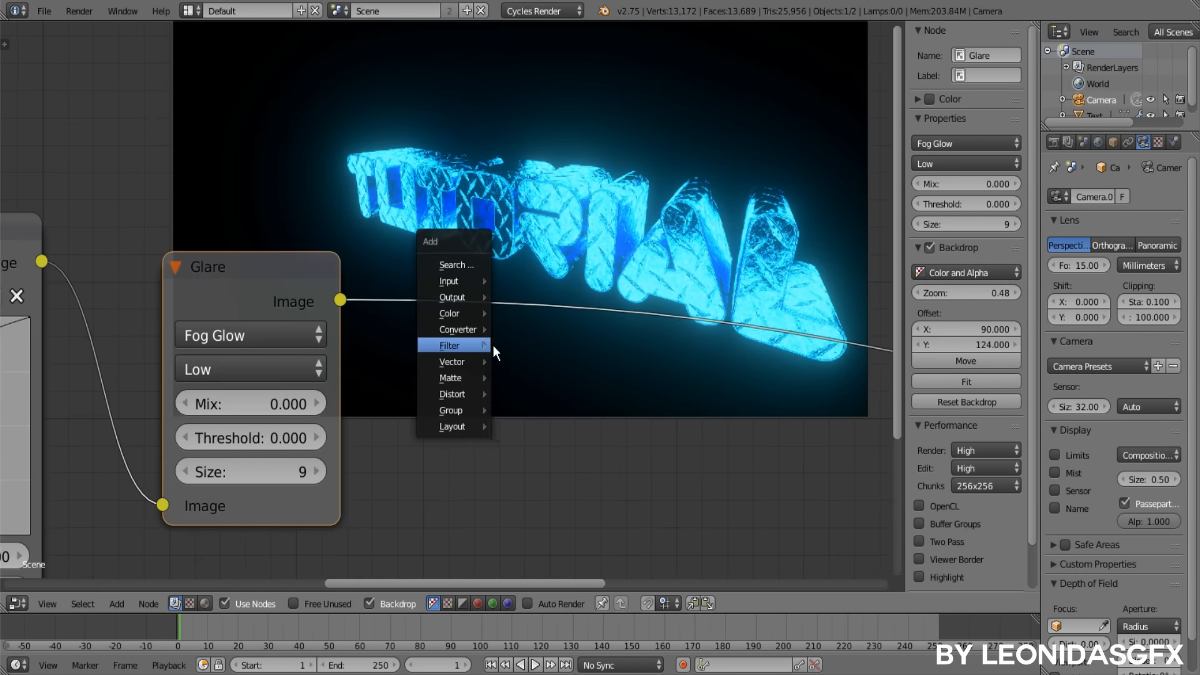
mouse_move(492, 345)
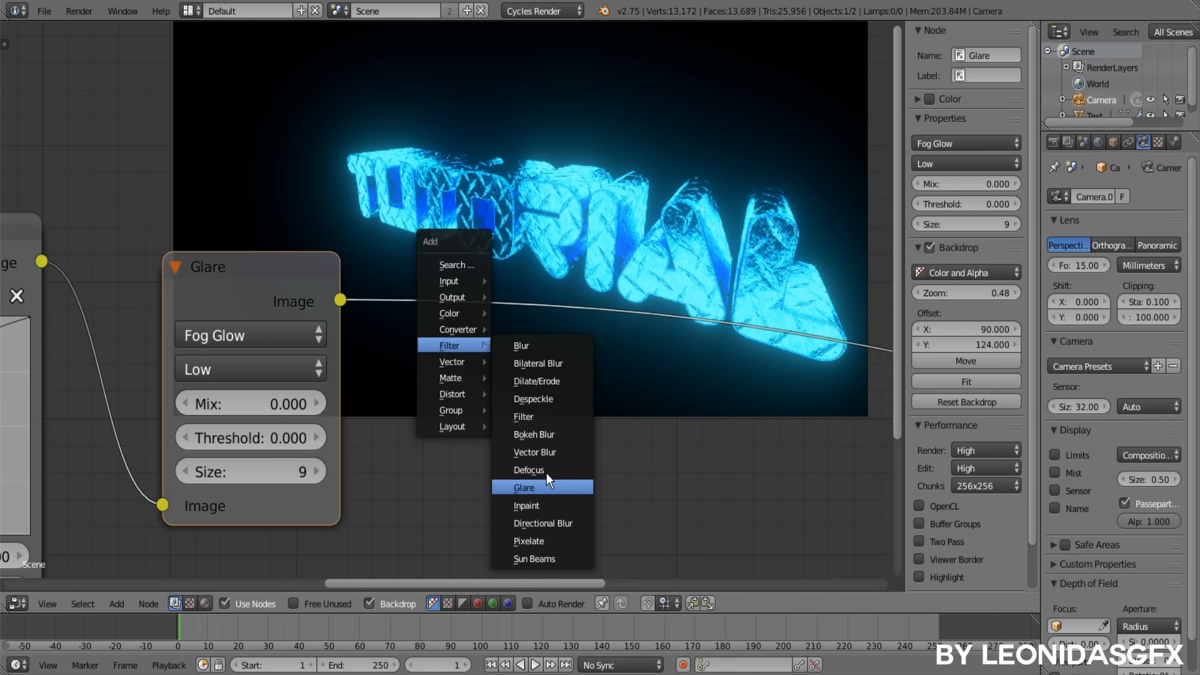
click(503, 347)
click(354, 231)
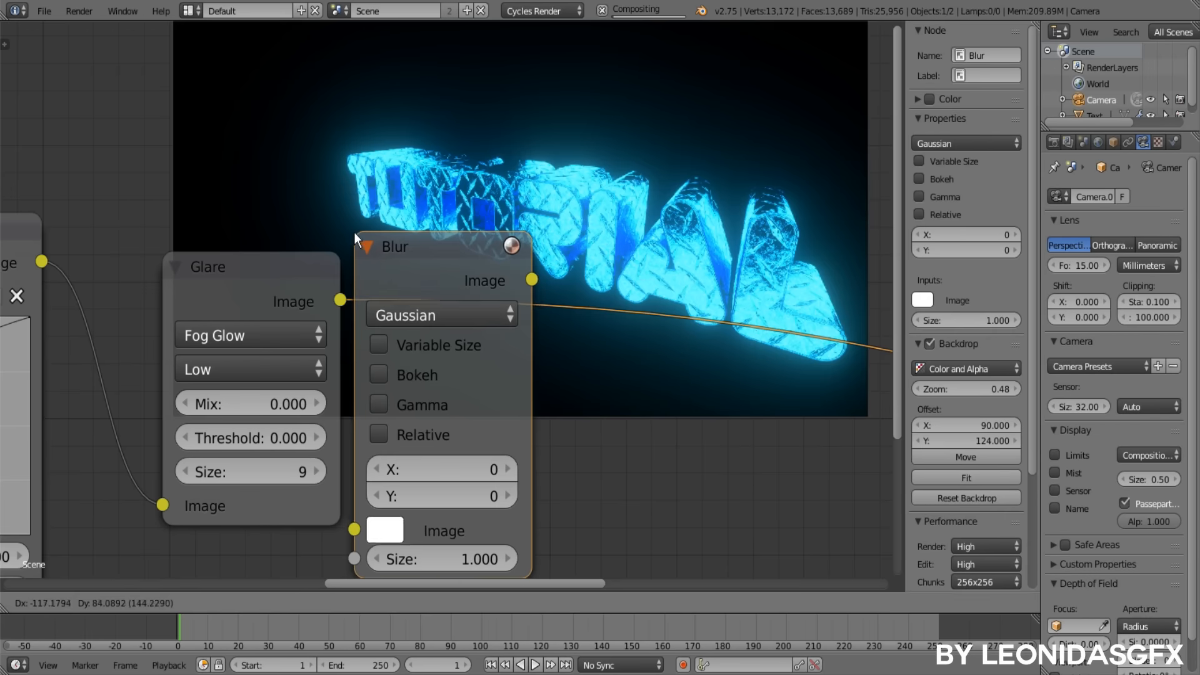
- Set the Blur node's filter type to Fast Gaussian and move the node slightly down and away from the Glare node
click(425, 317)
click(438, 140)
scroll(626, 468, down, 1)
scroll(600, 450, up, 2)
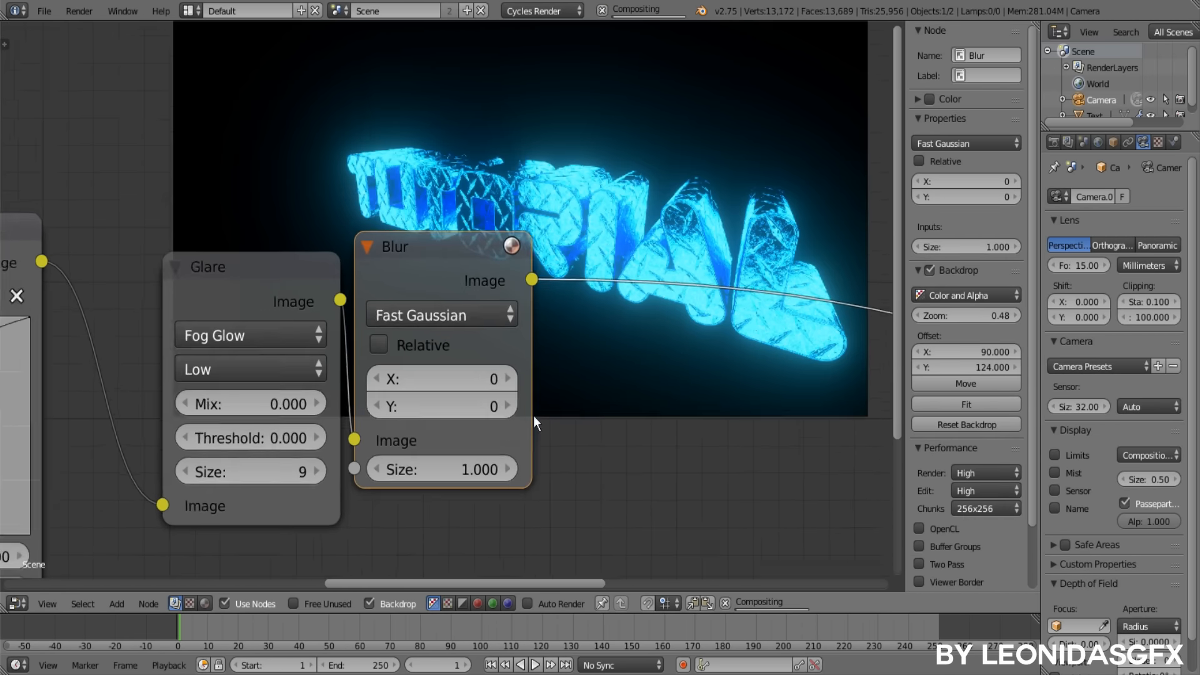
key(g)
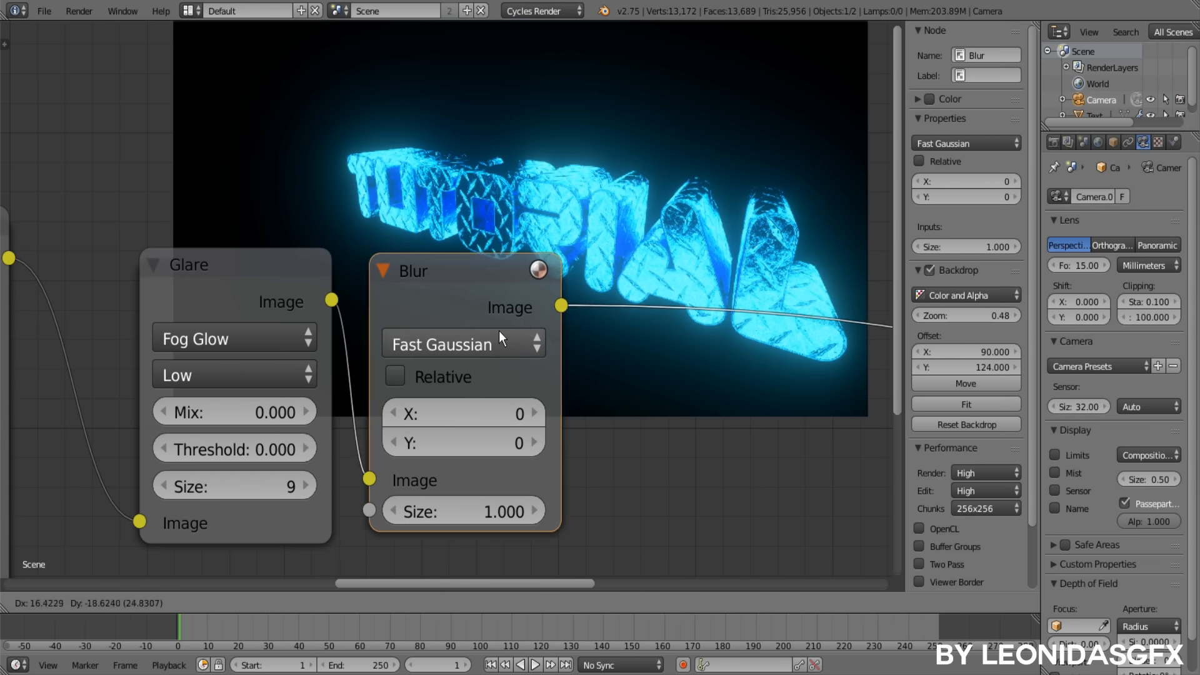
click(500, 332)
key(a)
- Make the blur size Relative with Y aspect correction, and shift the Blur node slightly upward
middle_drag(670, 432, 596, 421)
click(380, 359)
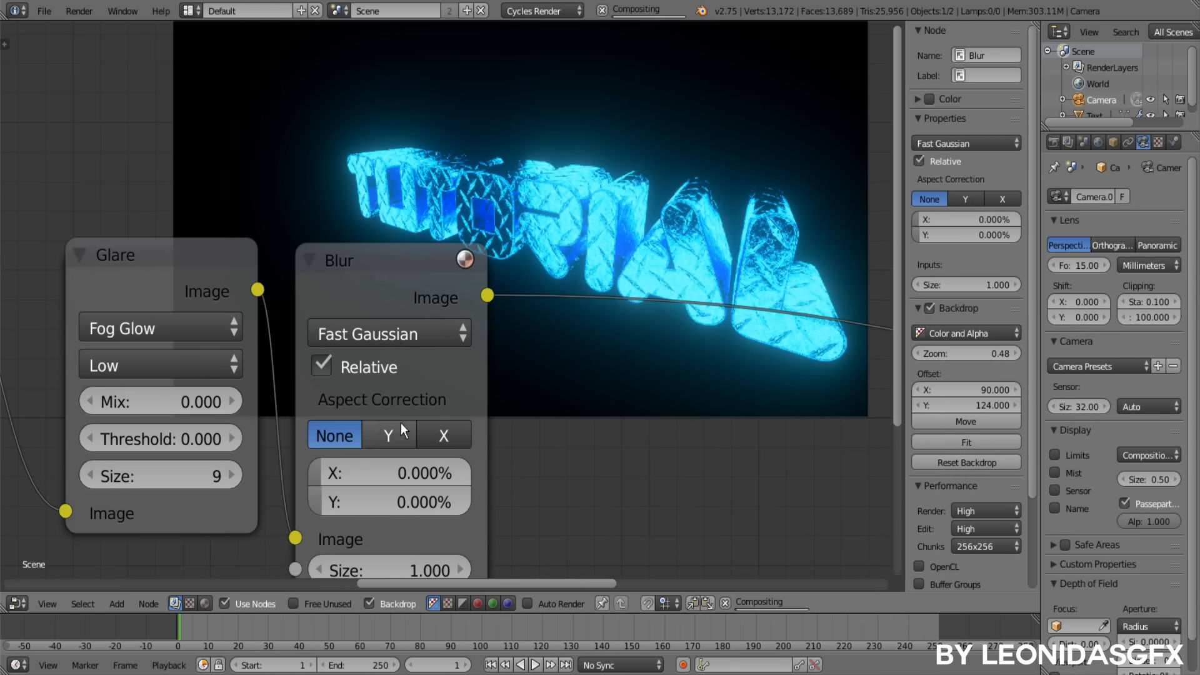
click(397, 429)
scroll(499, 514, down, 1)
right_click(481, 358)
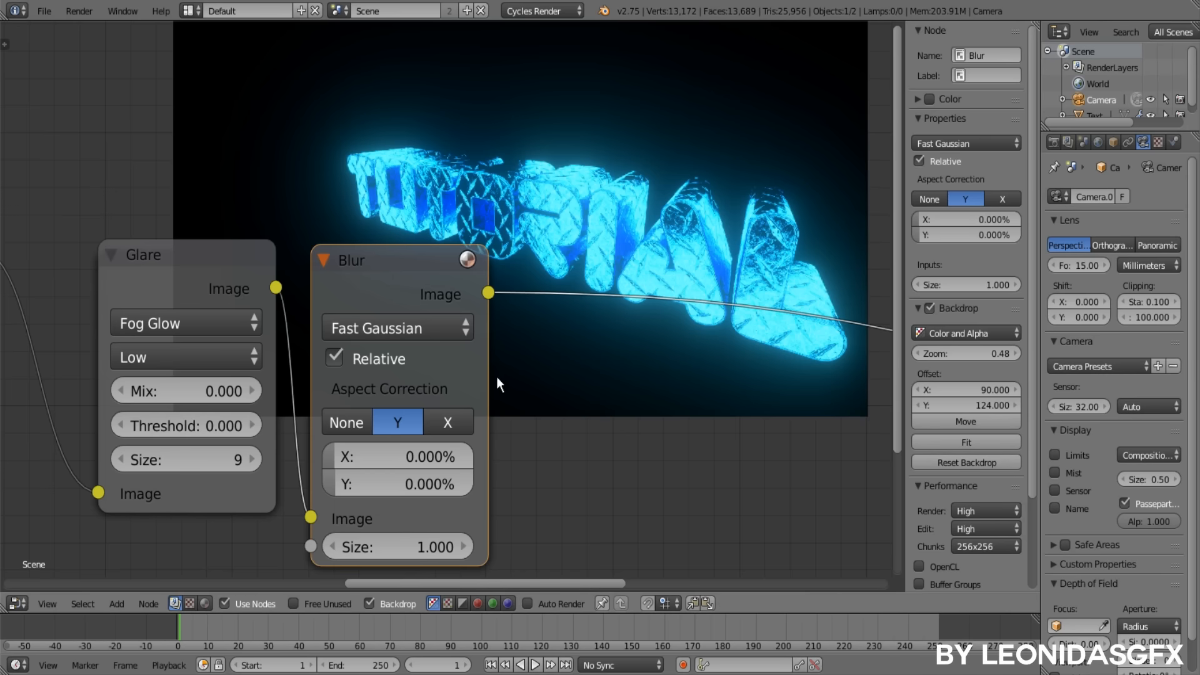
key(g)
click(498, 356)
- Set the Blur node's X and Y sizes to 2%
drag(400, 436, 390, 499)
text(2)
key(Return)
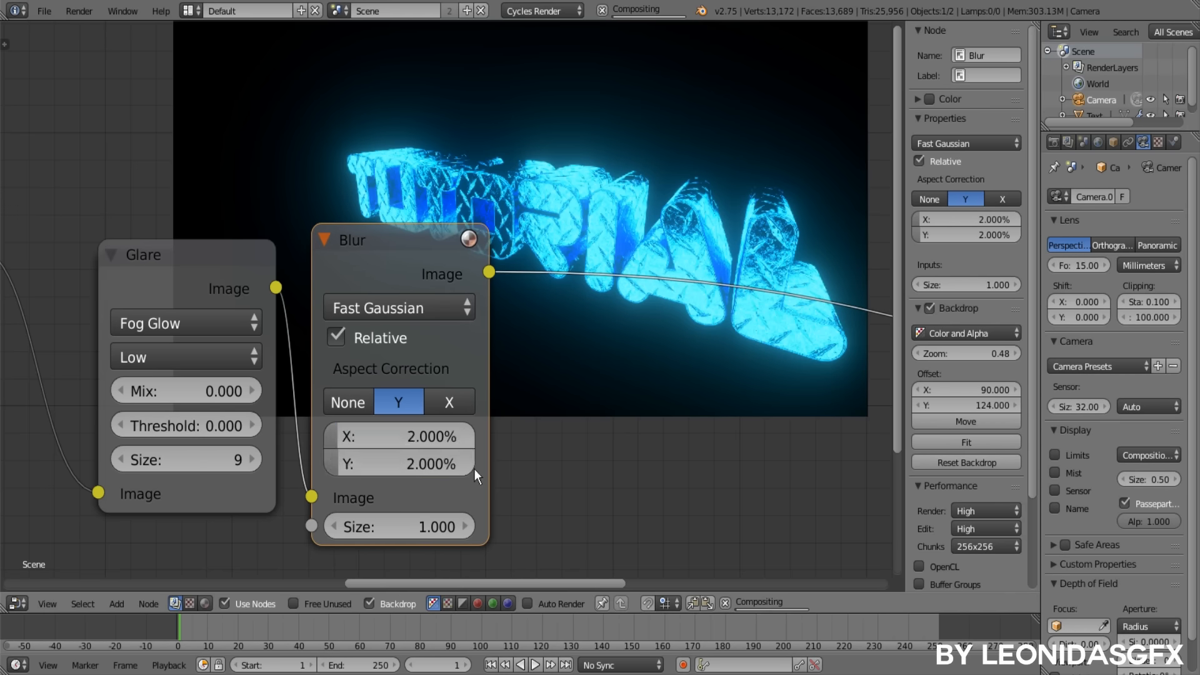
- Add a second RGB Curves node on the link right after the Blur node
scroll(552, 437, down, 1)
scroll(552, 440, up, 1)
scroll(553, 441, down, 2)
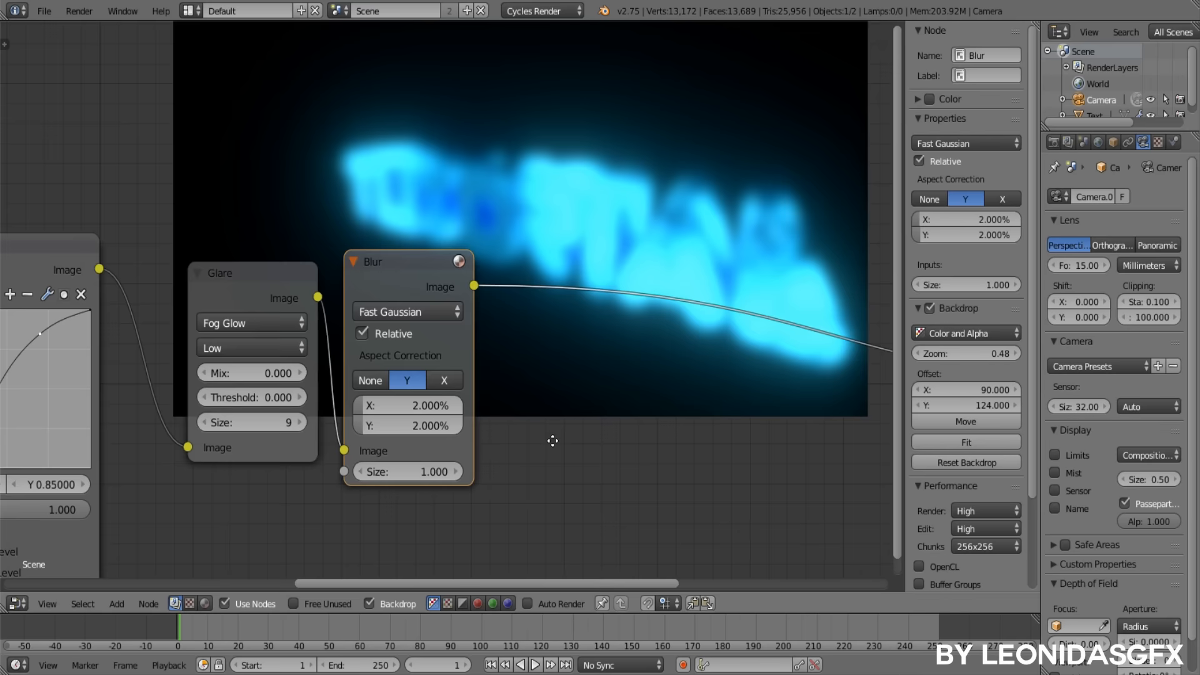
middle_drag(409, 329, 289, 347)
key(shift+a)
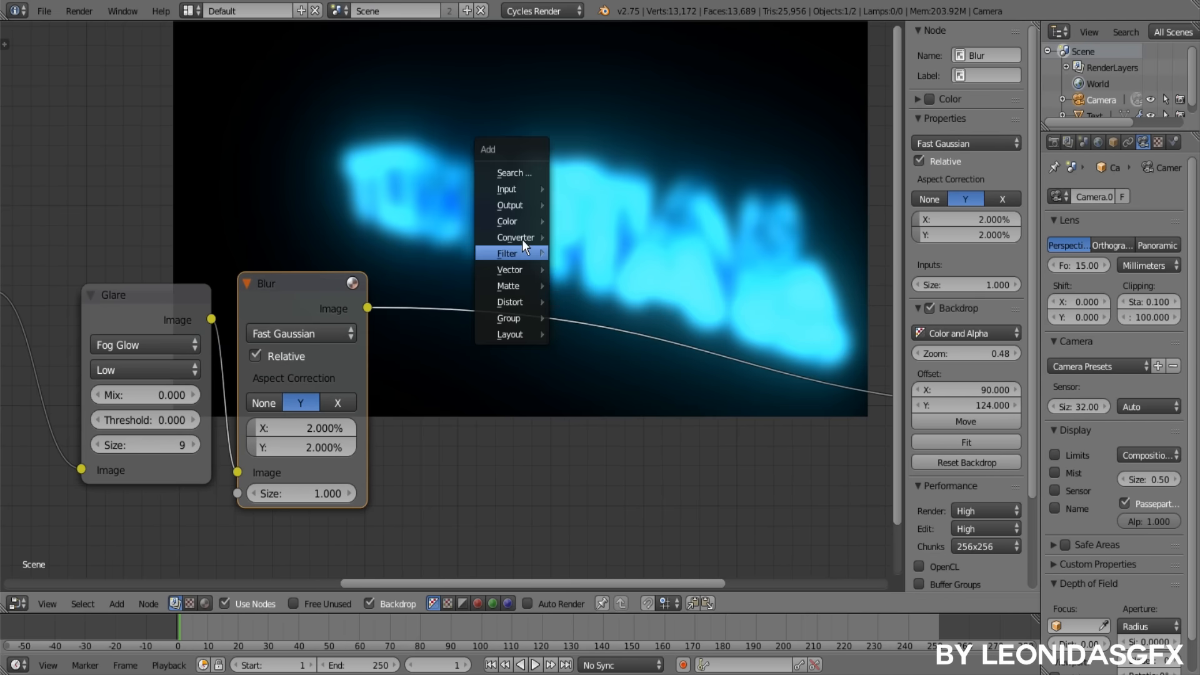
mouse_move(565, 249)
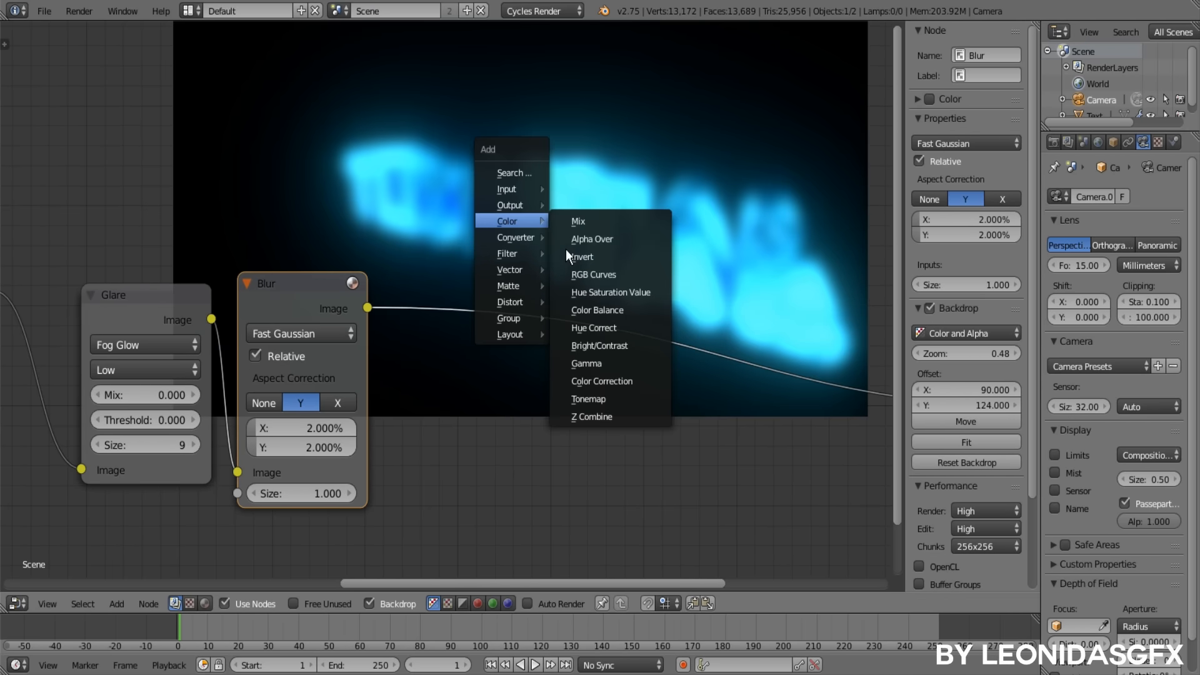
click(599, 276)
click(384, 250)
- Shape the new combined curve with a raised point at about X 0.172, Y 0.262 and a lowered one at about X 0.778, Y 0.625
scroll(301, 462, up, 2)
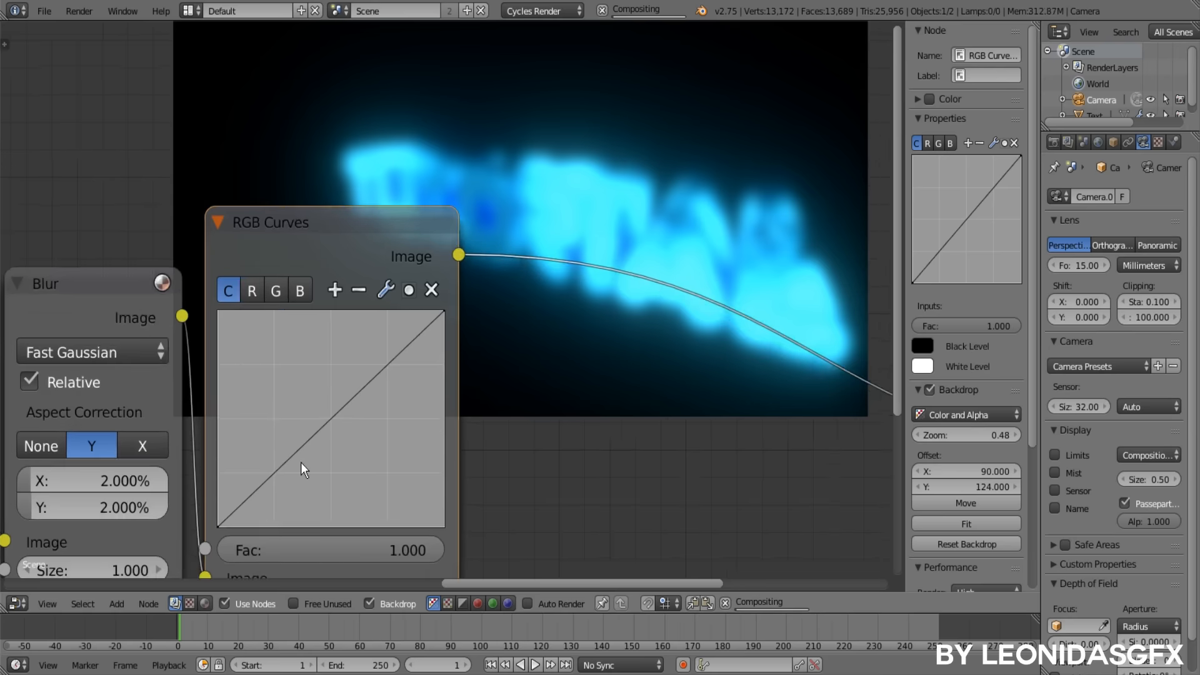
drag(303, 461, 256, 471)
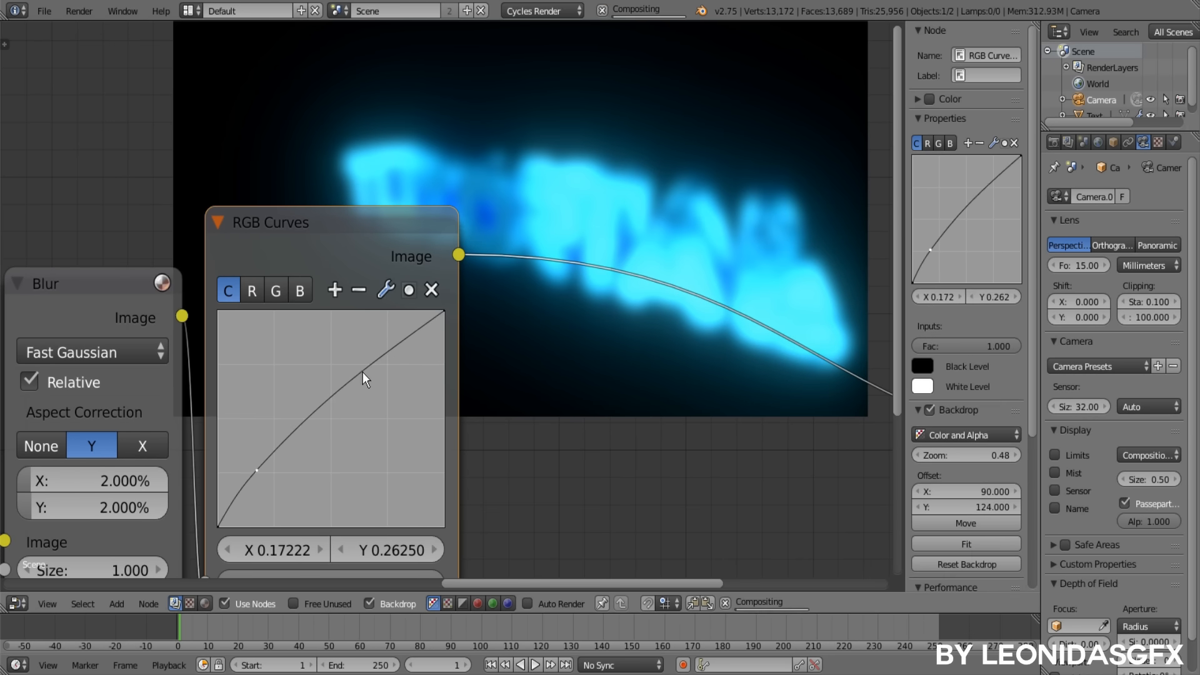
drag(362, 373, 395, 392)
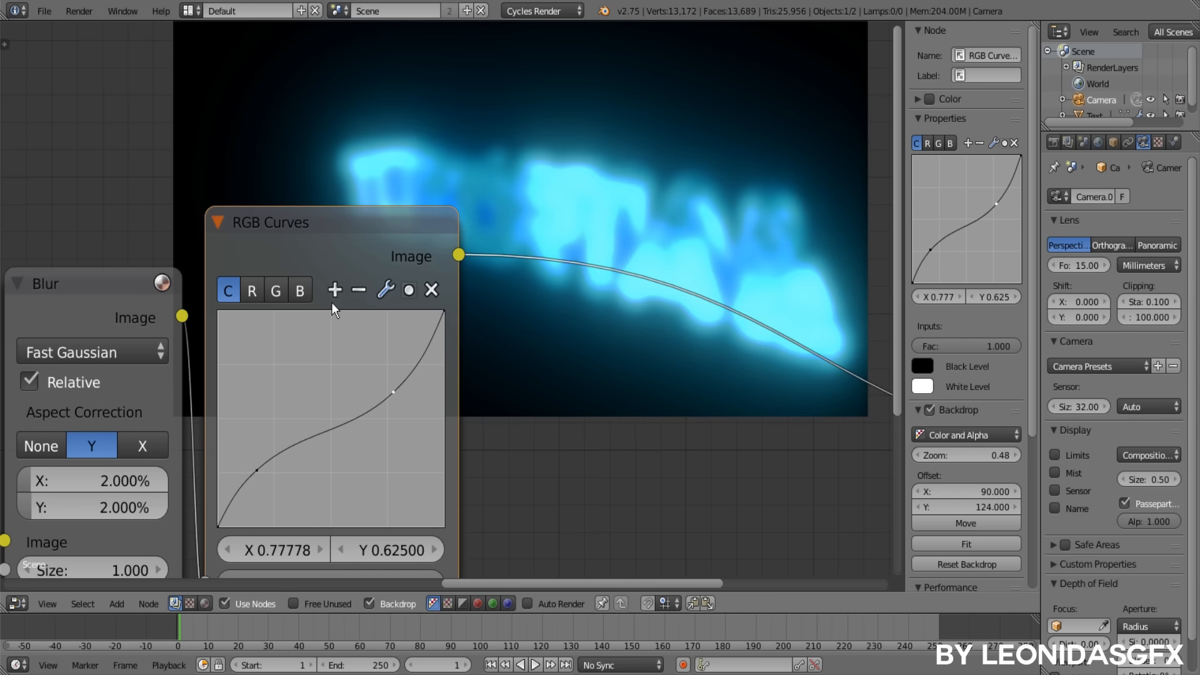
- Insert an Alpha Over node after the second RGB Curves node and link the first RGB Curves image to its second image input
scroll(308, 295, down, 3)
middle_drag(290, 291, 323, 314)
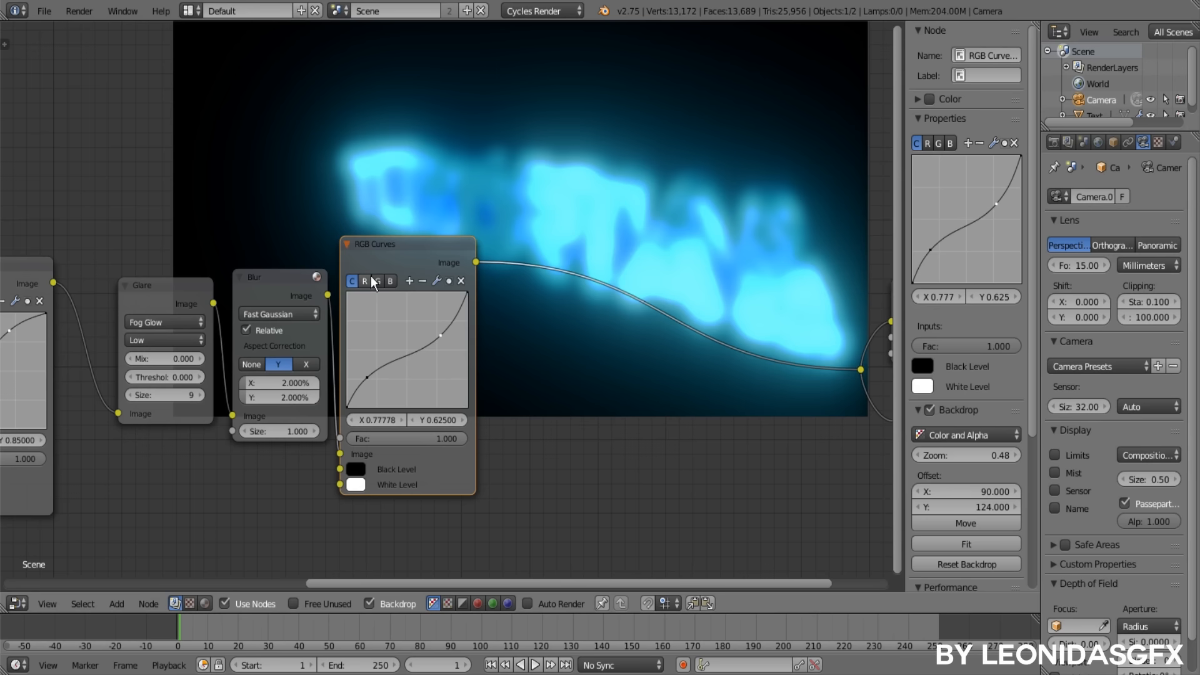
key(shift+a)
mouse_move(370, 275)
click(456, 291)
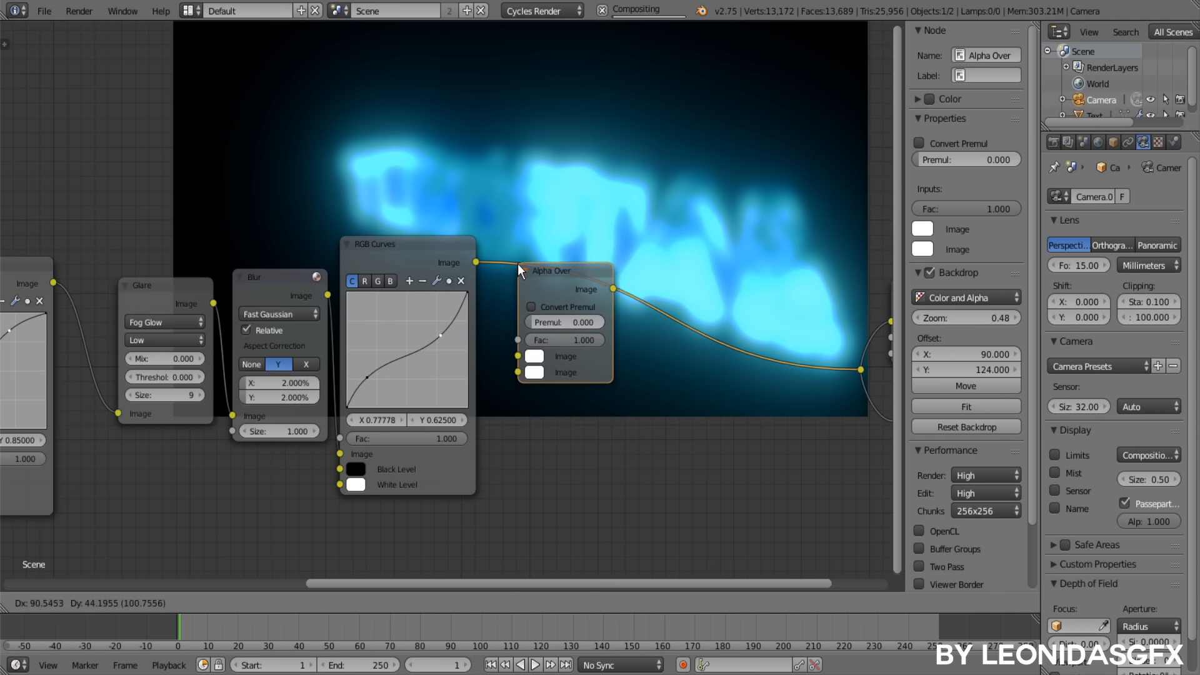
click(517, 263)
drag(518, 372, 52, 279)
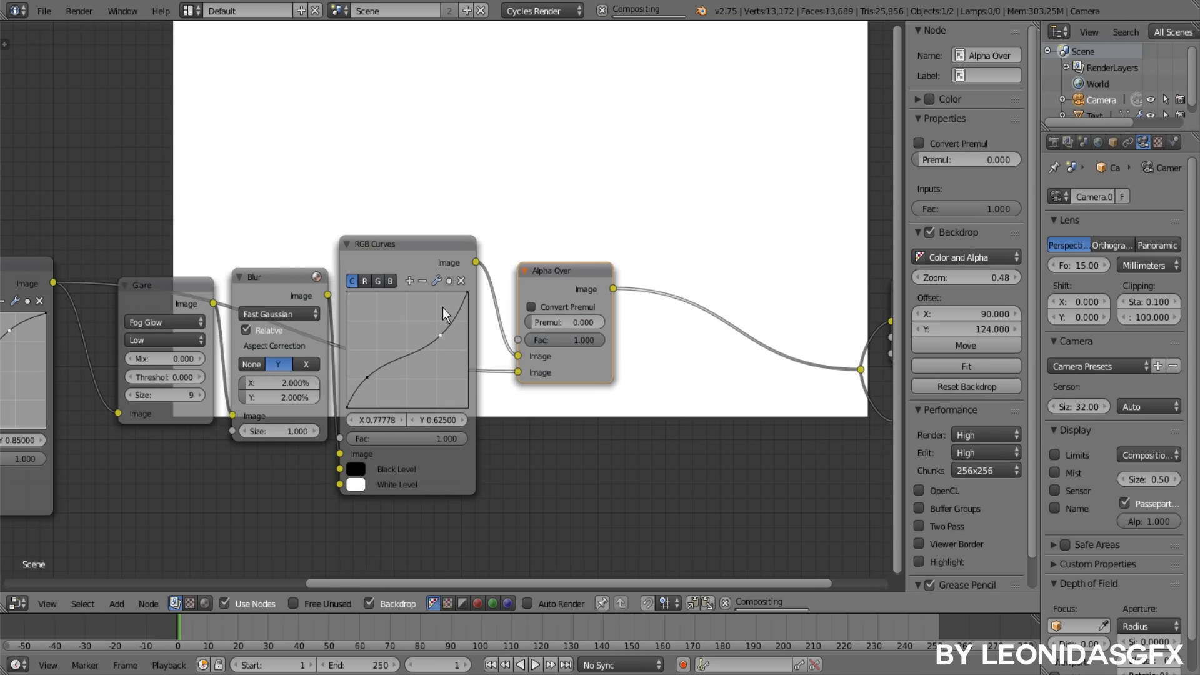
- Rearrange the Glare, Blur, second RGB Curves and Alpha Over nodes, raising the glow branch to free space beneath it
scroll(442, 307, down, 2)
scroll(444, 313, up, 3)
drag(131, 286, 85, 283)
drag(266, 280, 222, 272)
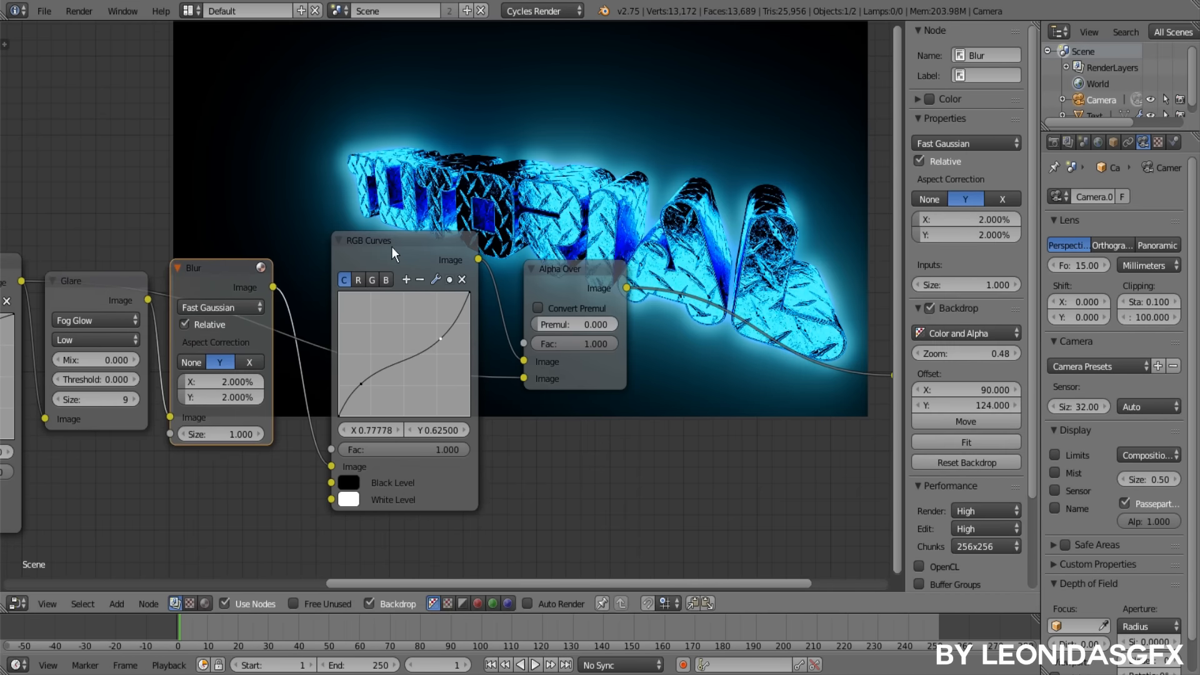
drag(391, 246, 354, 164)
drag(239, 283, 204, 224)
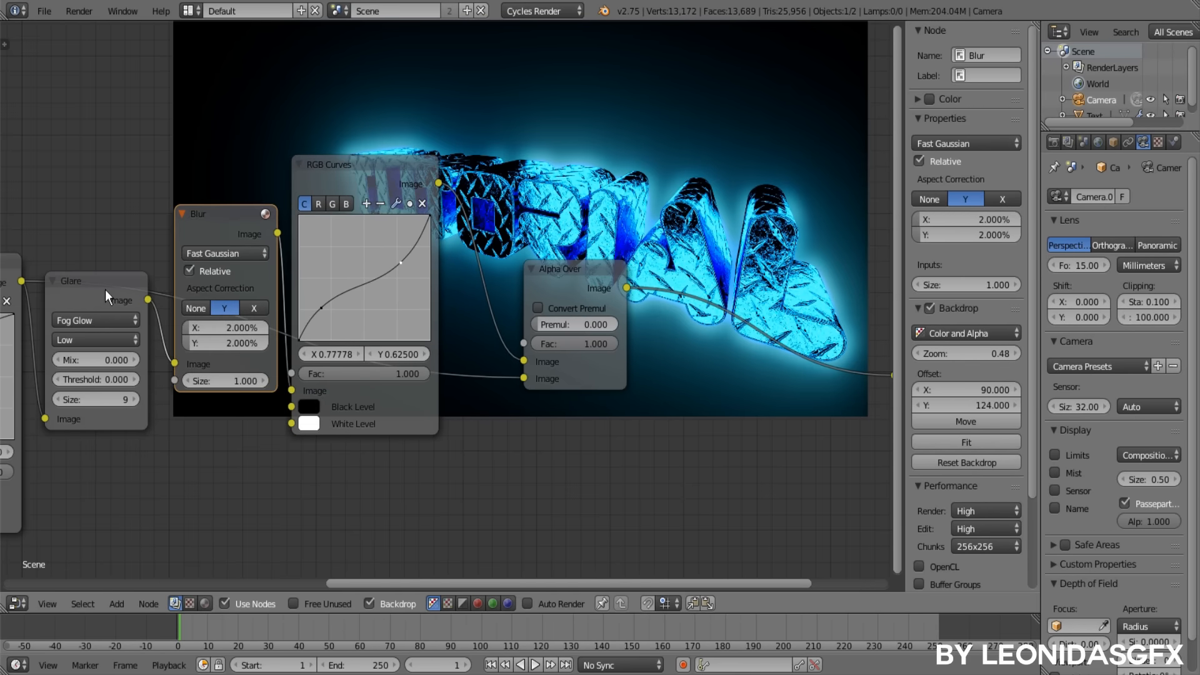
drag(105, 290, 107, 250)
drag(547, 282, 511, 287)
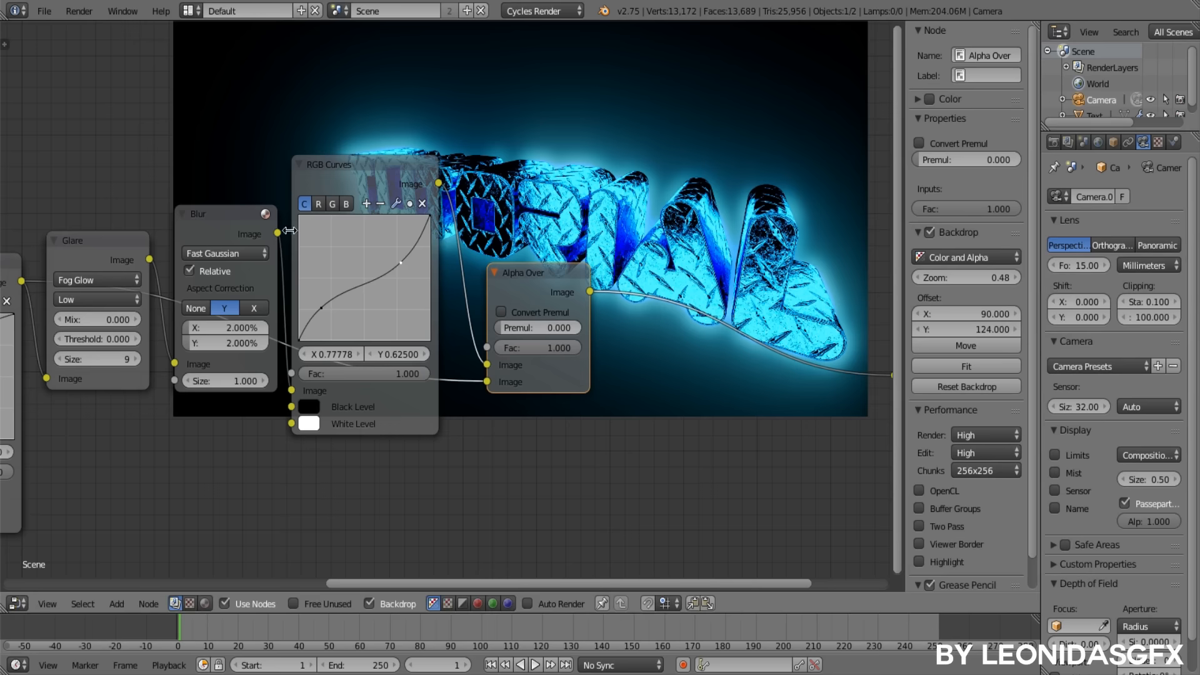
- Duplicate the Glare node into the link from the first RGB Curves node to Alpha Over, placing it below the original Glare
click(111, 254)
key(shift+d)
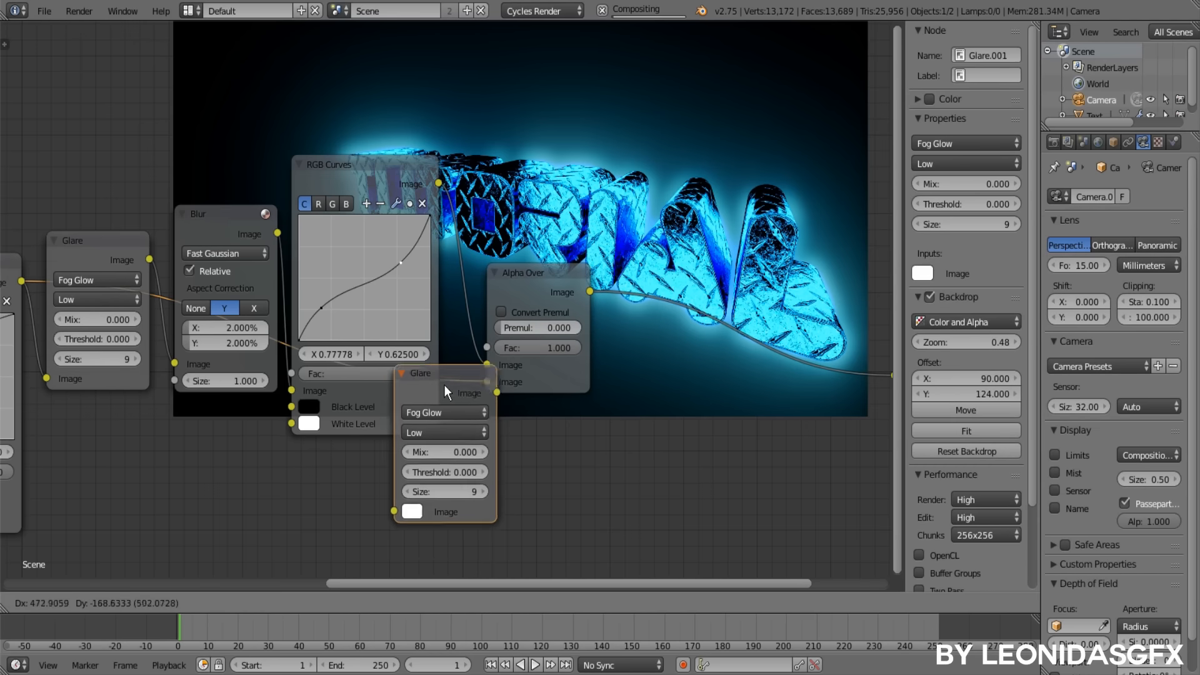
click(444, 384)
drag(444, 384, 108, 414)
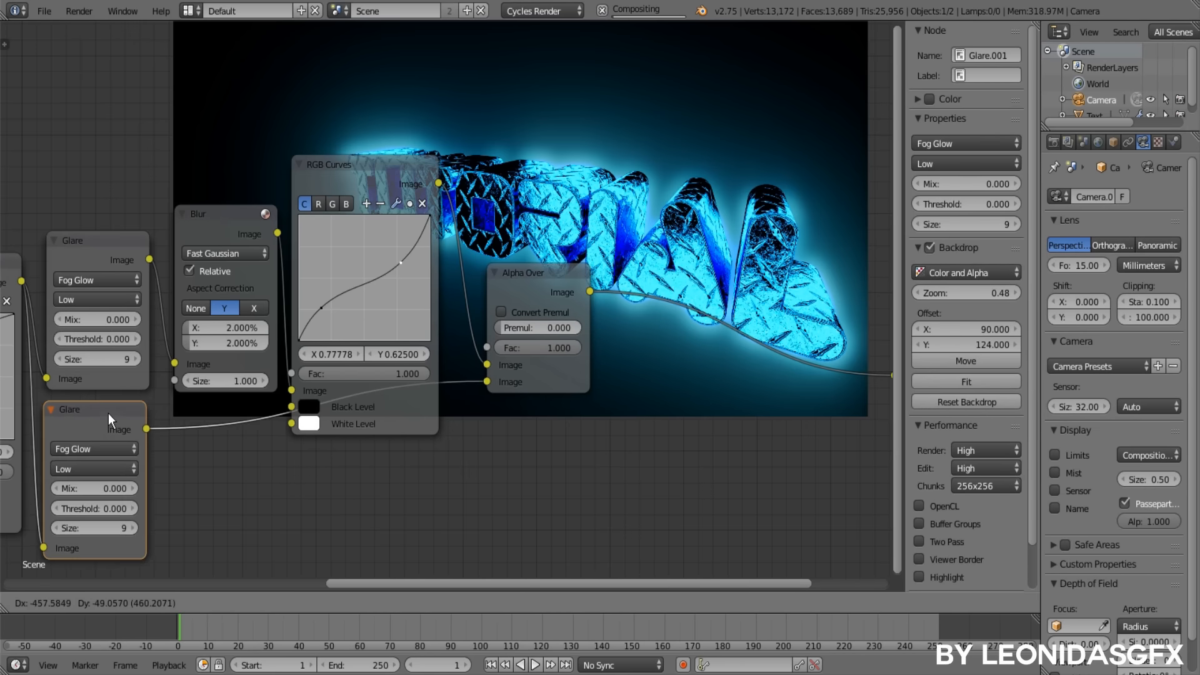
- Set the duplicated Glare node's threshold to 0.3 and its size to 8
middle_drag(265, 471, 356, 323)
scroll(369, 377, up, 7)
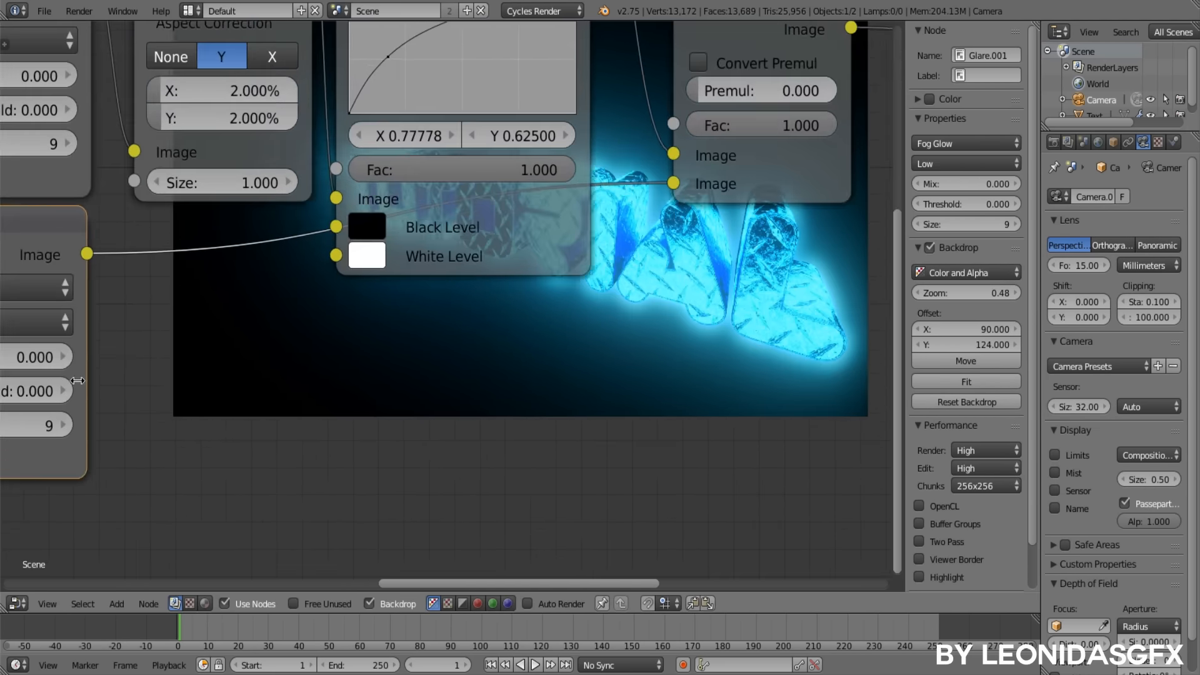
middle_drag(98, 375, 350, 331)
scroll(350, 331, up, 4)
click(267, 364)
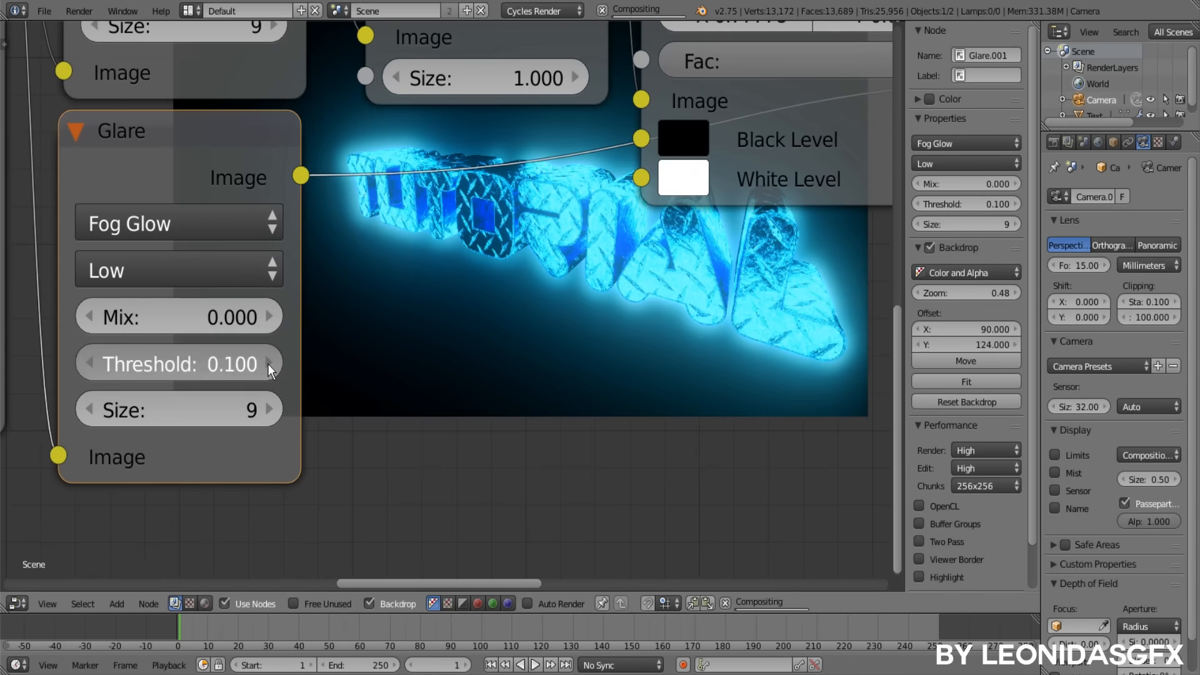
click(267, 363)
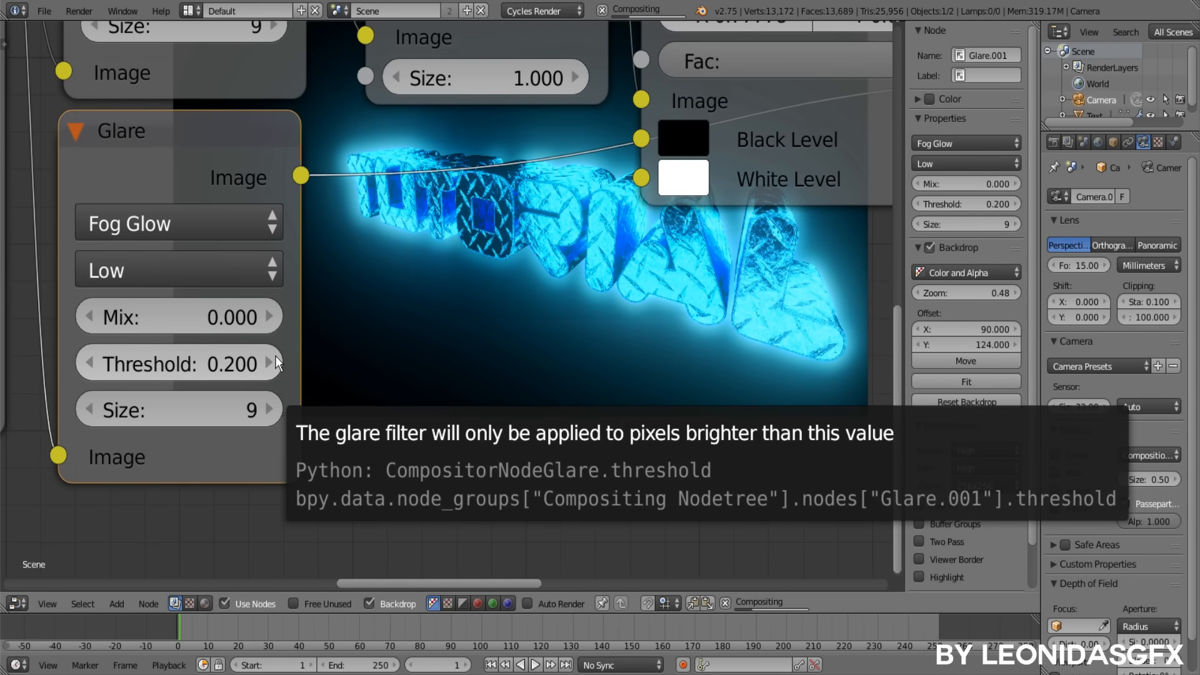
click(273, 358)
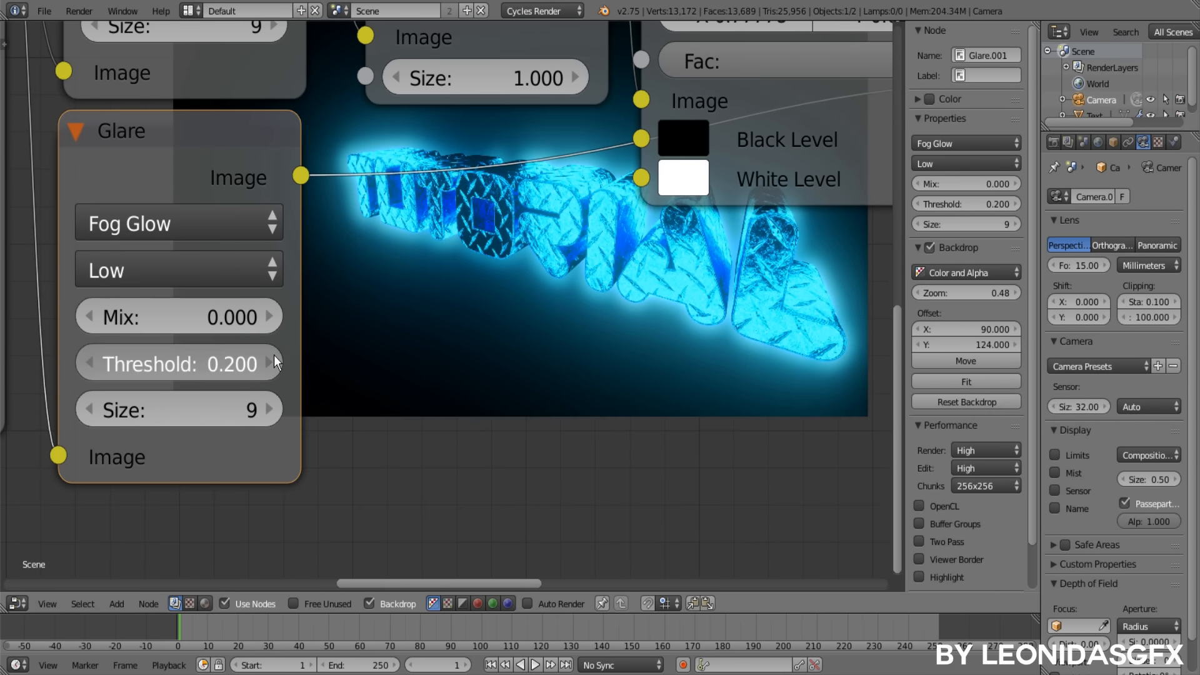
click(95, 405)
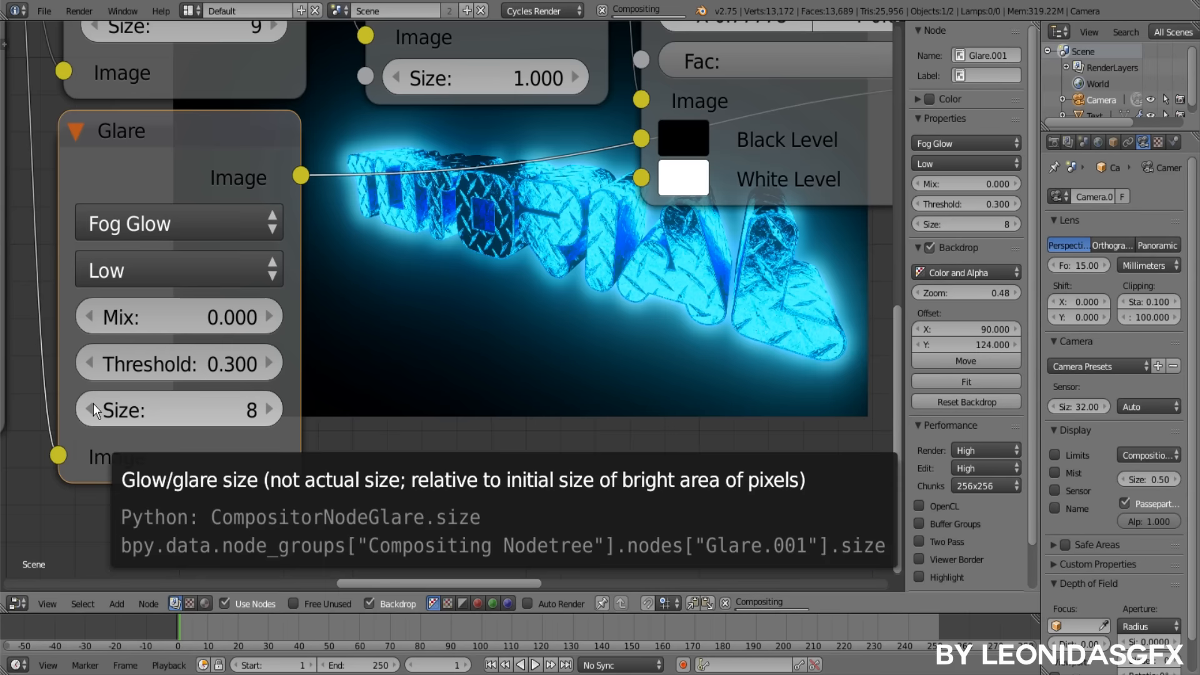
- Set the lower Glare node's quality to High
click(149, 263)
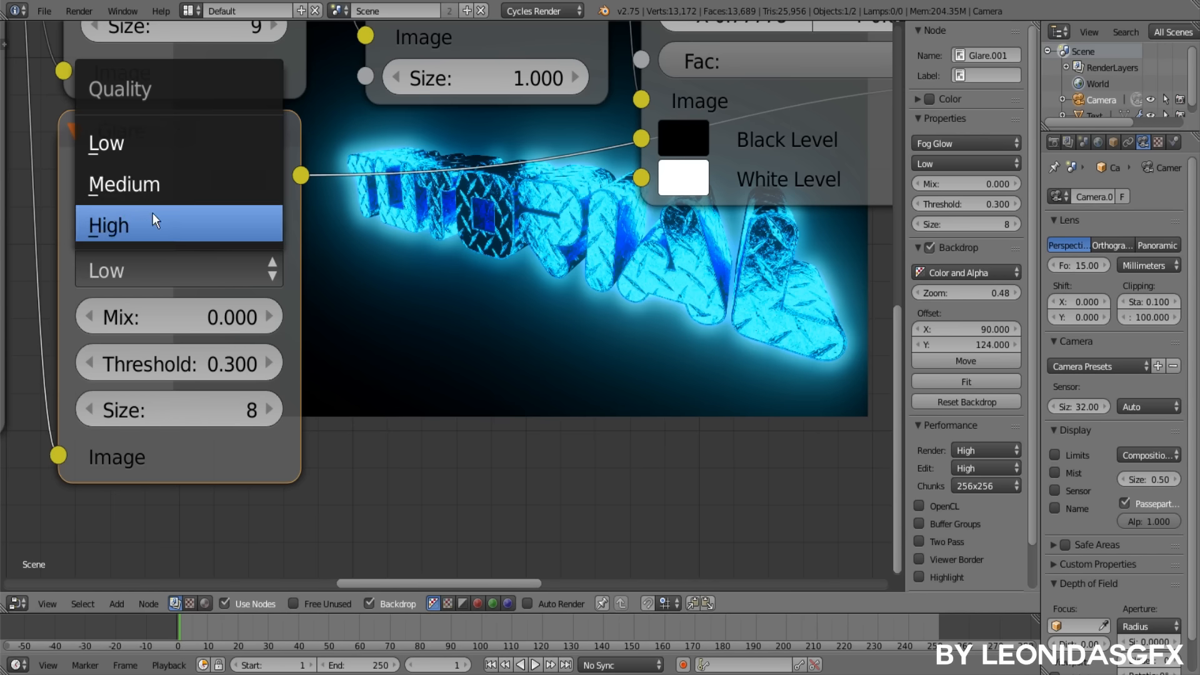
click(156, 223)
scroll(497, 311, down, 2)
middle_drag(450, 259, 330, 184)
scroll(537, 291, up, 1)
middle_drag(546, 294, 378, 511)
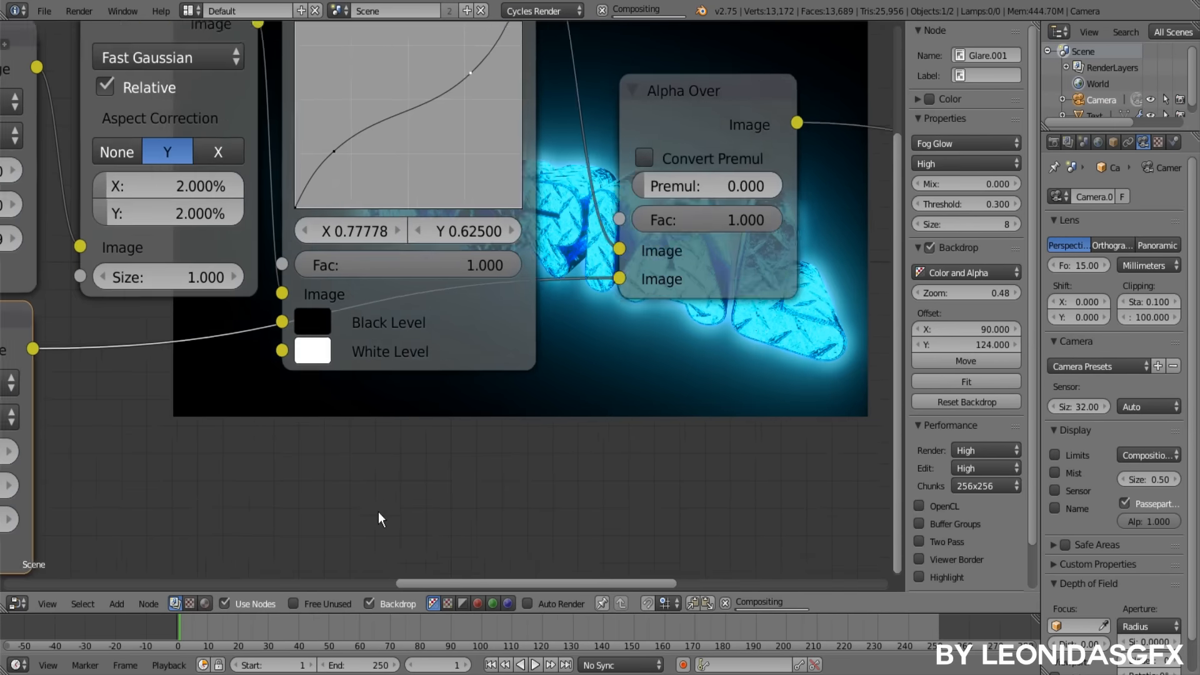
- Move the Alpha Over node slightly closer to the second RGB Curves node
scroll(431, 462, down, 6)
middle_drag(496, 404, 418, 507)
scroll(418, 507, up, 5)
drag(580, 269, 523, 277)
- Increase the lower Glare node's size to 9
scroll(506, 384, down, 5)
middle_drag(375, 472, 743, 235)
scroll(475, 305, up, 8)
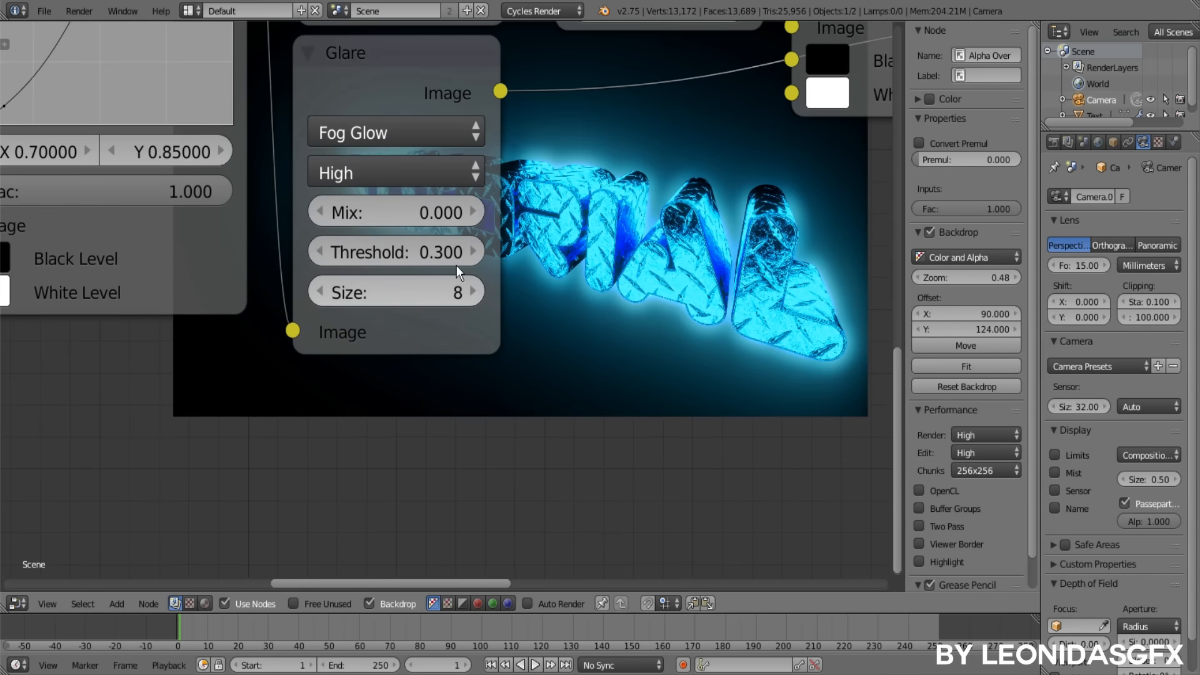
click(475, 308)
click(473, 292)
scroll(646, 328, down, 3)
middle_drag(635, 336, 539, 419)
scroll(542, 419, up, 5)
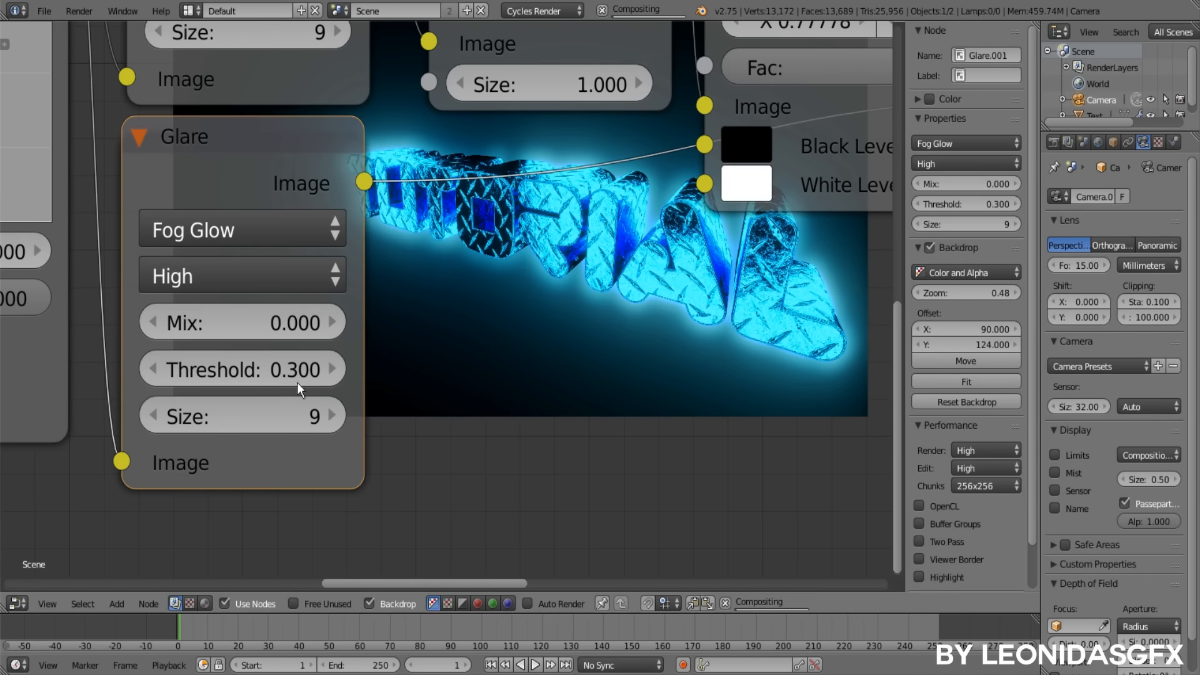
- Switch the lower Glare node's quality to Low
click(242, 275)
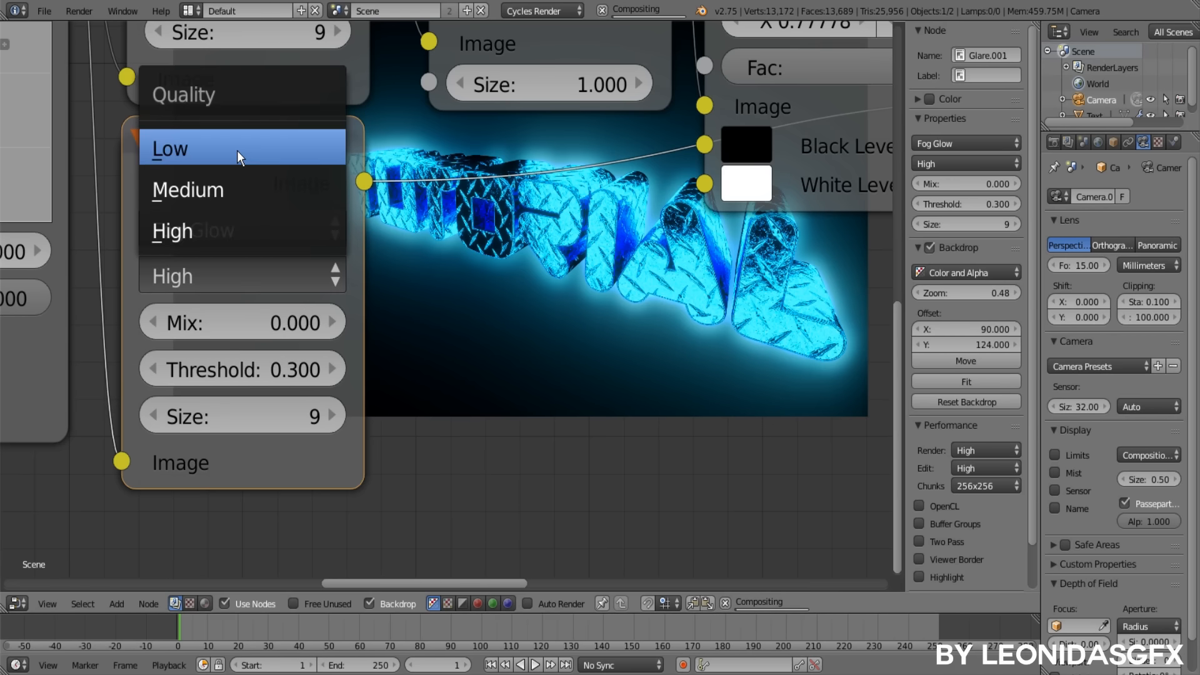
click(257, 169)
scroll(365, 239, down, 2)
scroll(350, 250, up, 2)
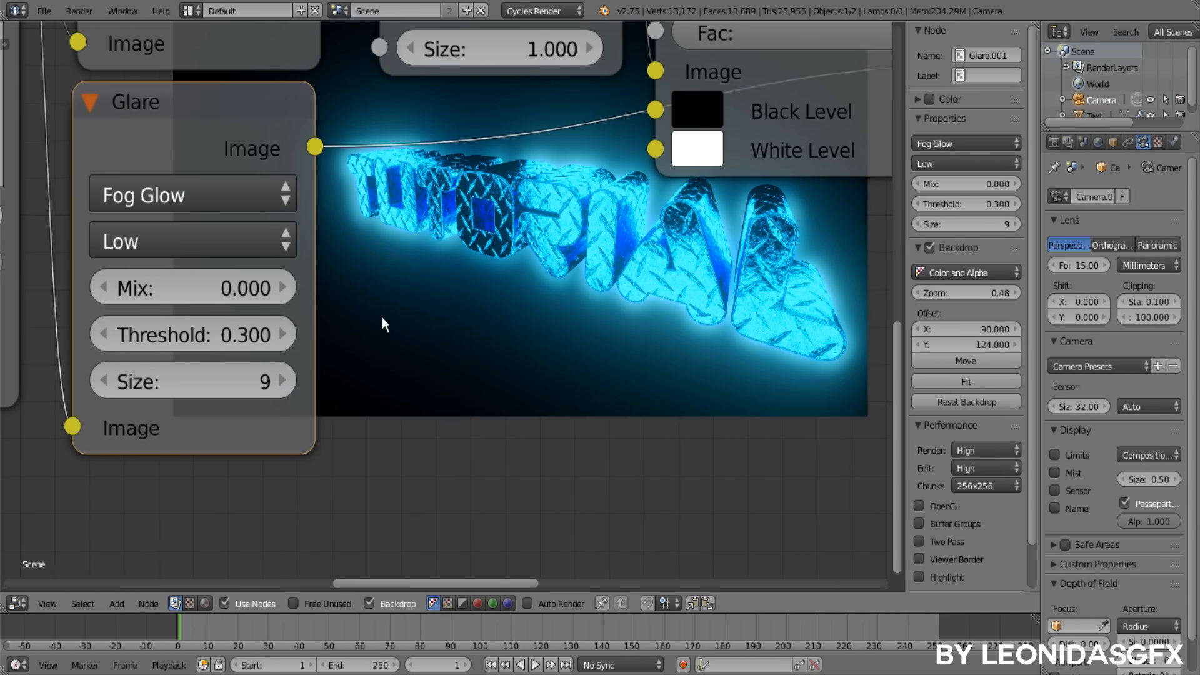
- Enlarge the backdrop to a zoom of 1.00 and shift it to examine the glow around the text's last letters
scroll(382, 318, down, 2)
scroll(382, 318, up, 2)
alt+middle_drag(708, 273, 667, 331)
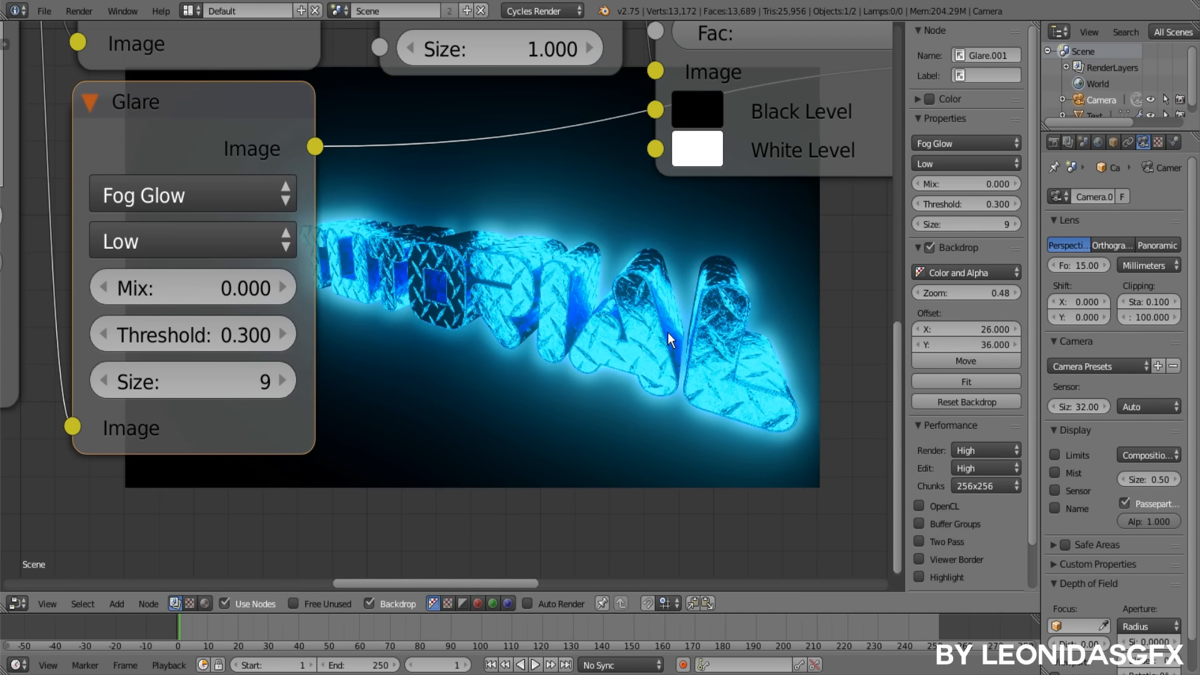
key(alt+v)
key(alt+v)
key(alt+v)
key(alt+v)
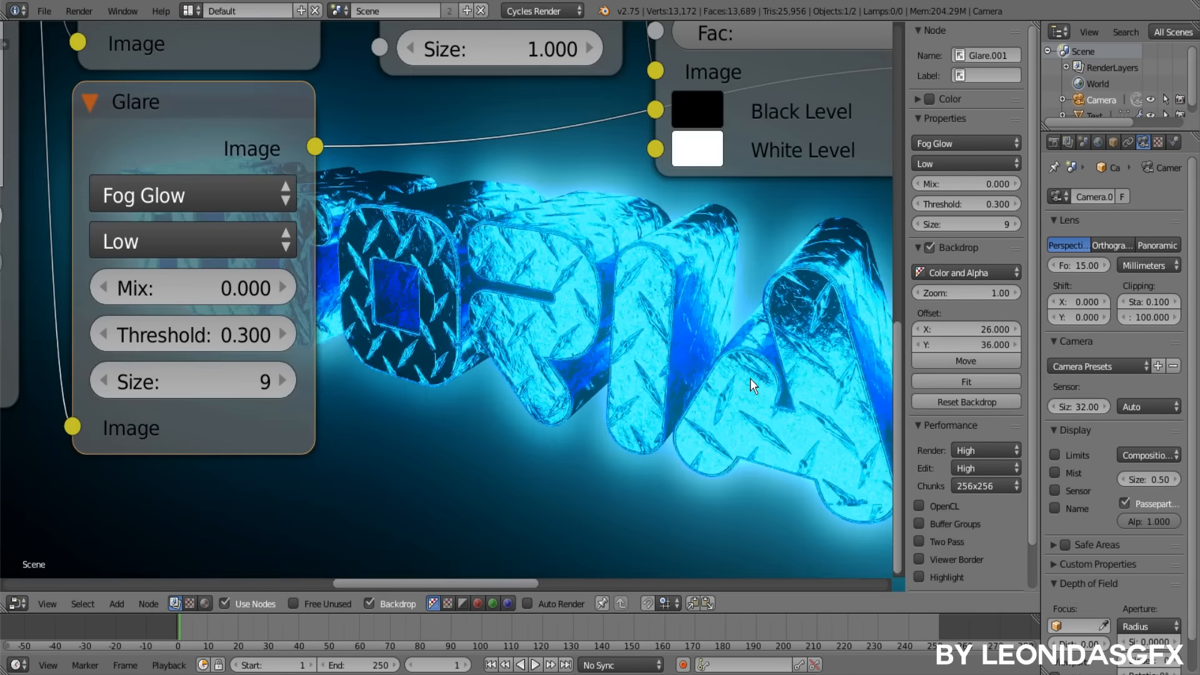
alt+middle_drag(751, 378, 550, 354)
alt+scroll(550, 354, up, 2)
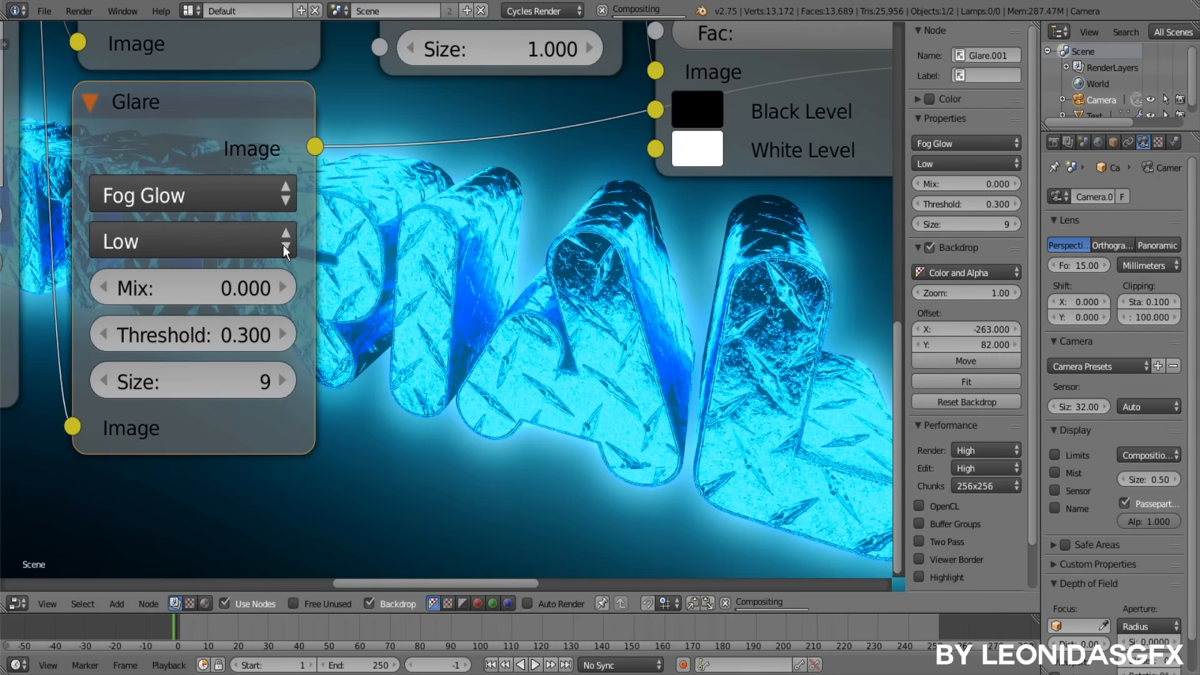
- Set the lower Glare node's quality back to High
click(195, 236)
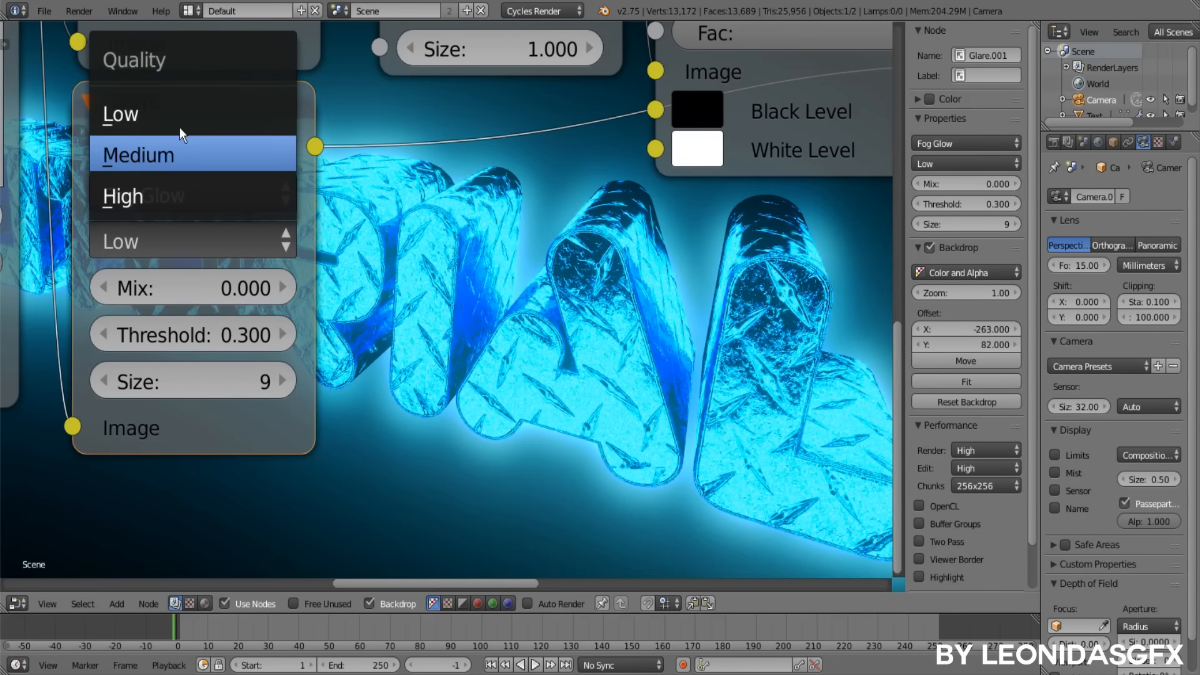
click(196, 198)
scroll(546, 222, down, 2)
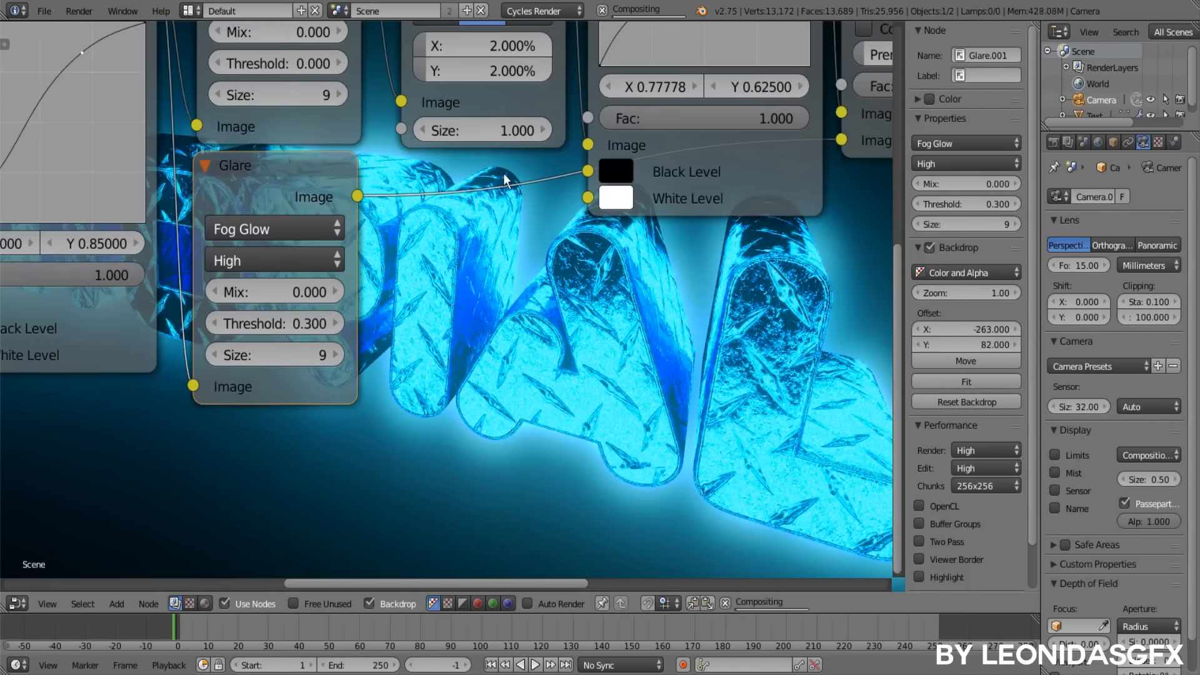
middle_drag(496, 248, 488, 211)
scroll(535, 234, down, 3)
scroll(488, 211, up, 3)
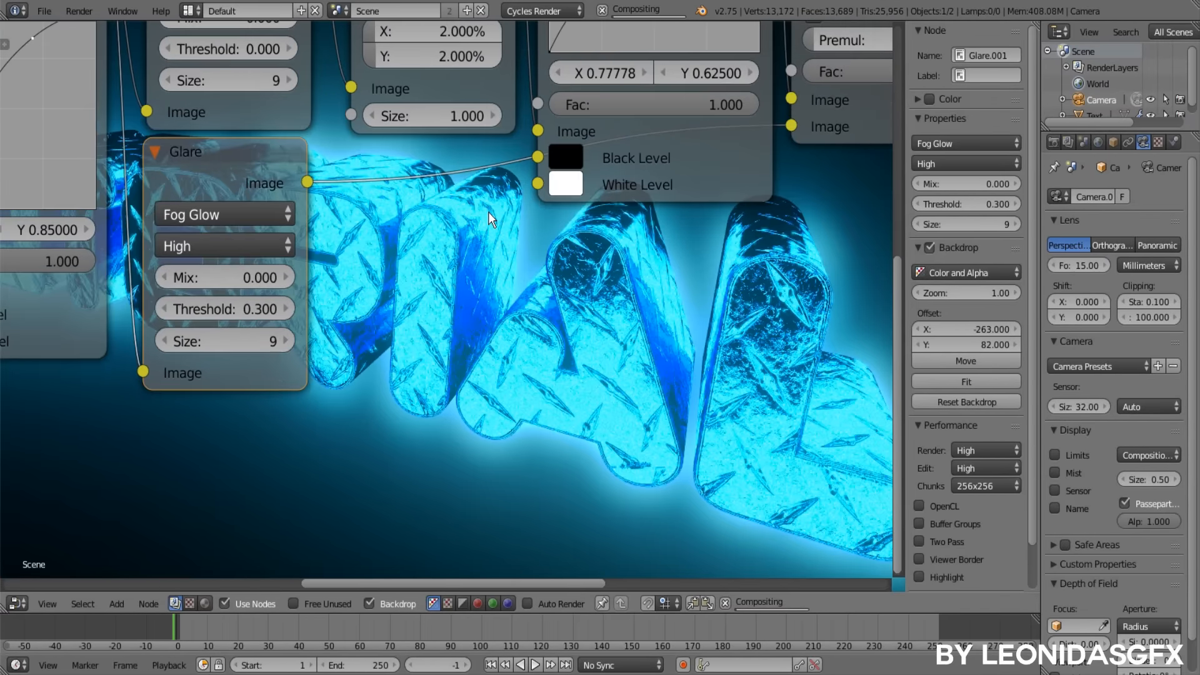
scroll(489, 245, down, 2)
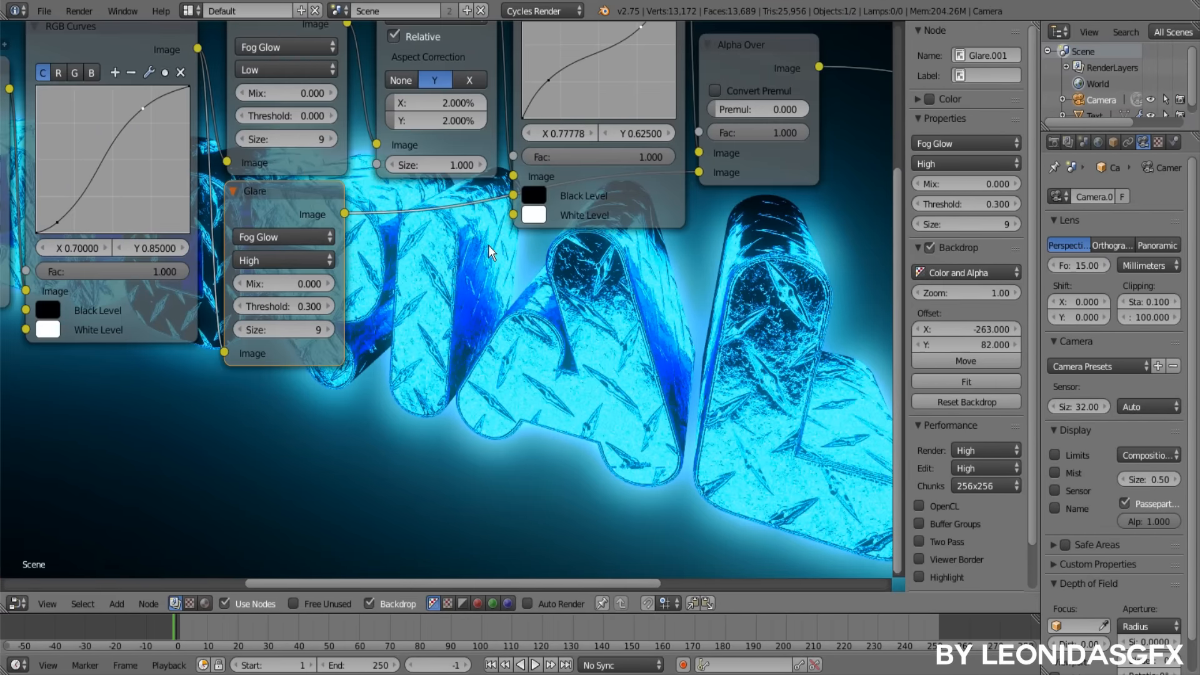
- Reduce the backdrop zoom to 0.48 and reposition it below the nodes to view the whole text
key(v)
key(v)
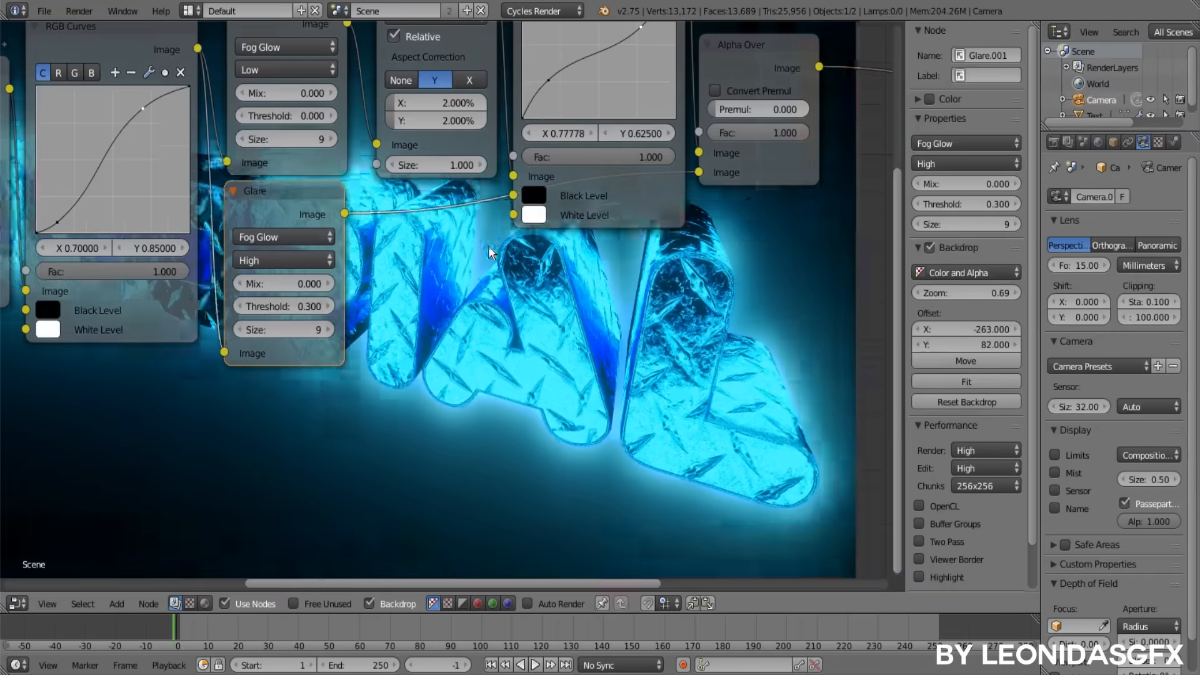
key(v)
key(v)
alt+middle_drag(434, 288, 698, 422)
alt+middle_drag(591, 349, 591, 348)
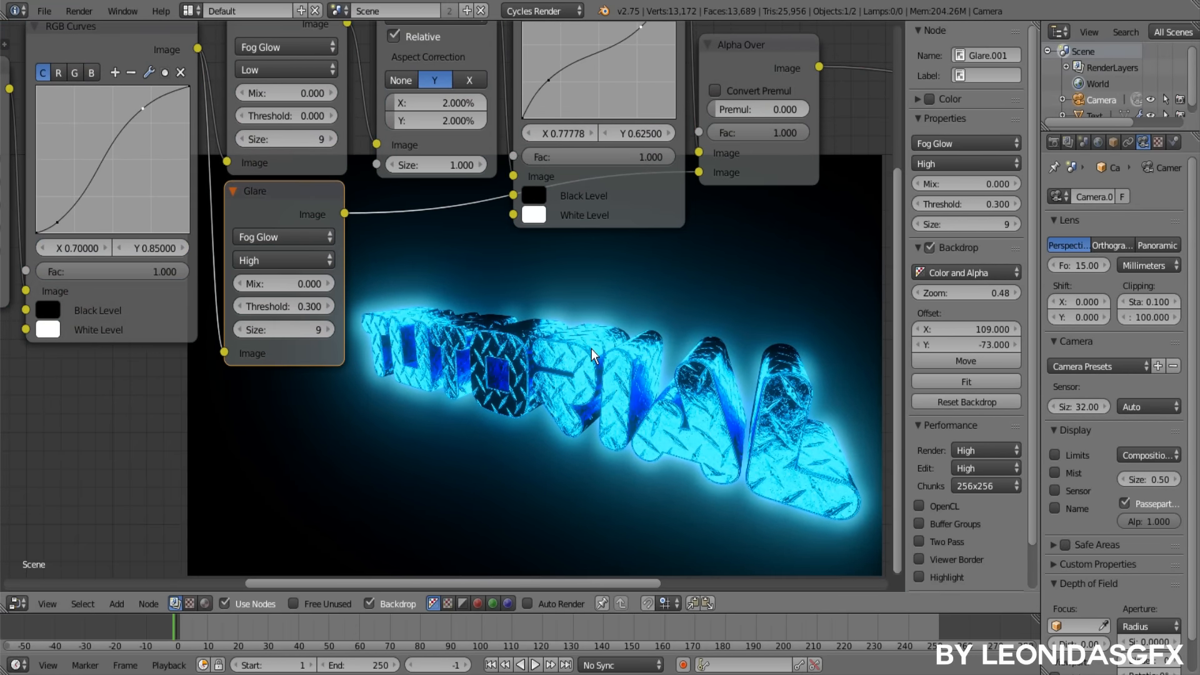
scroll(591, 348, down, 6)
middle_drag(251, 374, 383, 407)
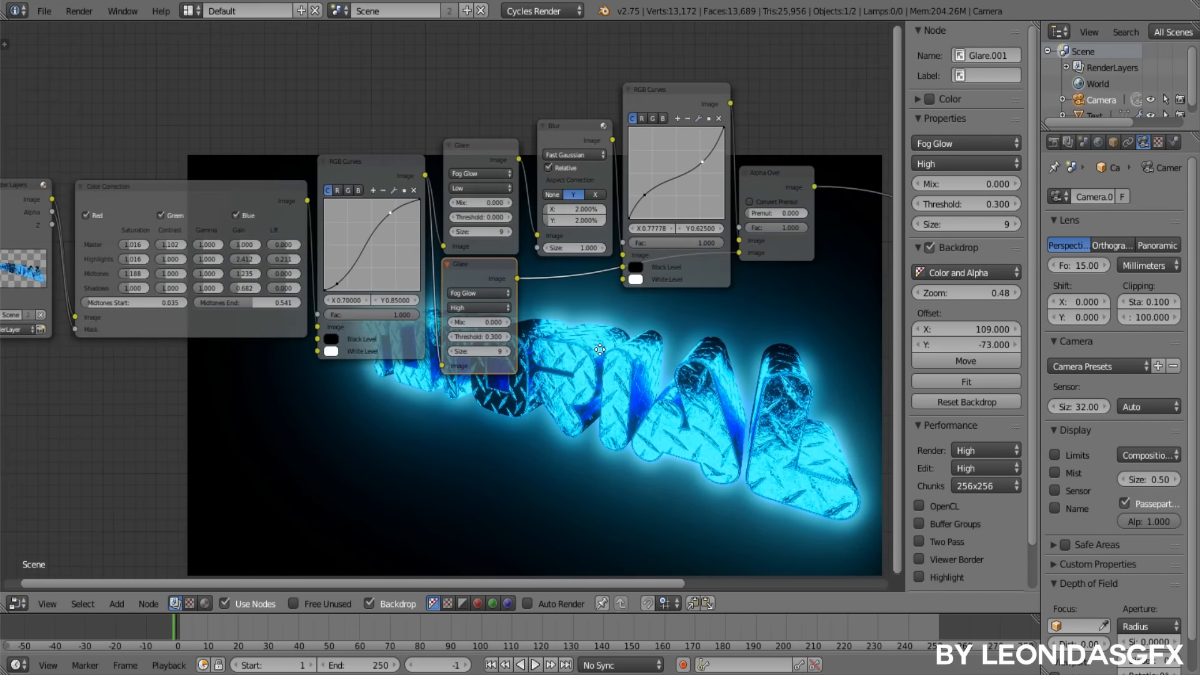
middle_drag(600, 350, 508, 385)
scroll(456, 381, down, 3)
scroll(508, 385, up, 2)
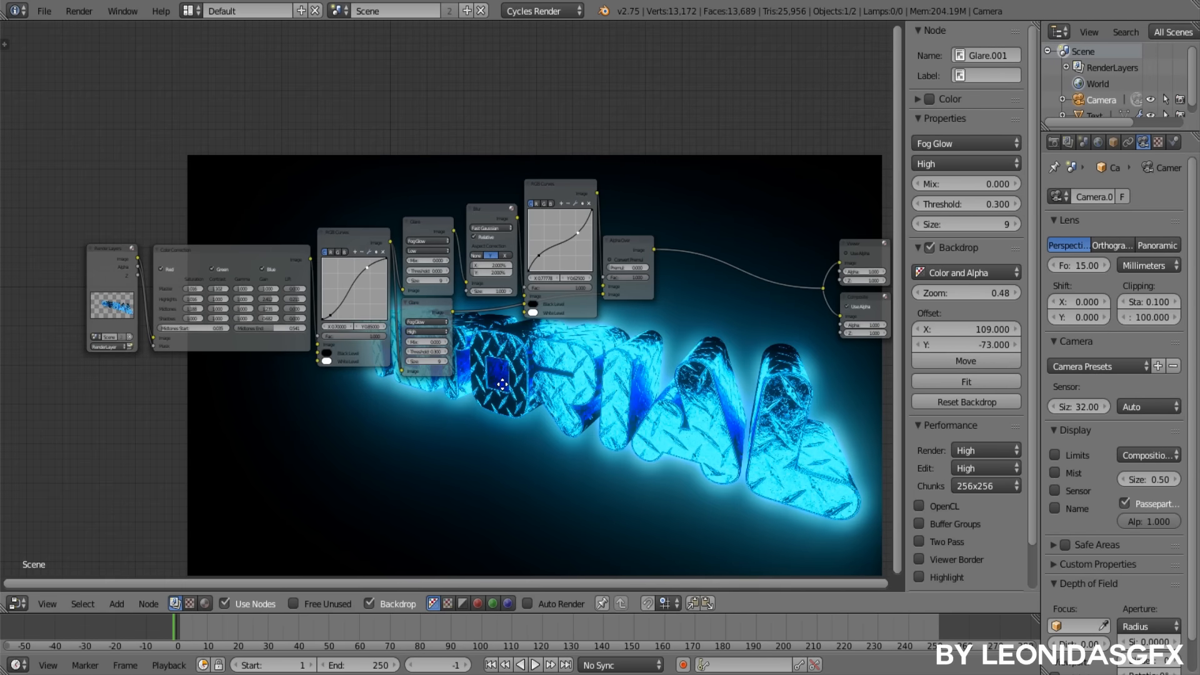
- Bend the red channel curve of the second RGB Curves node, placed after the Blur node
middle_drag(503, 384, 400, 405)
scroll(533, 312, up, 6)
middle_drag(533, 312, 580, 324)
scroll(580, 324, up, 4)
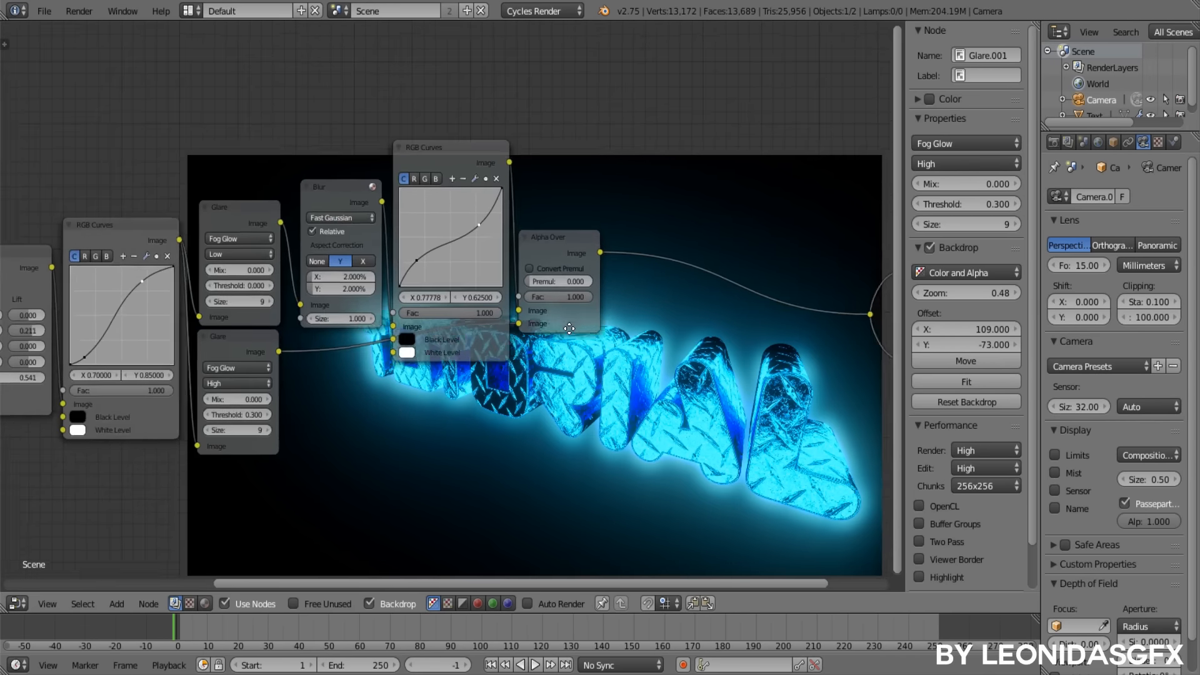
click(321, 183)
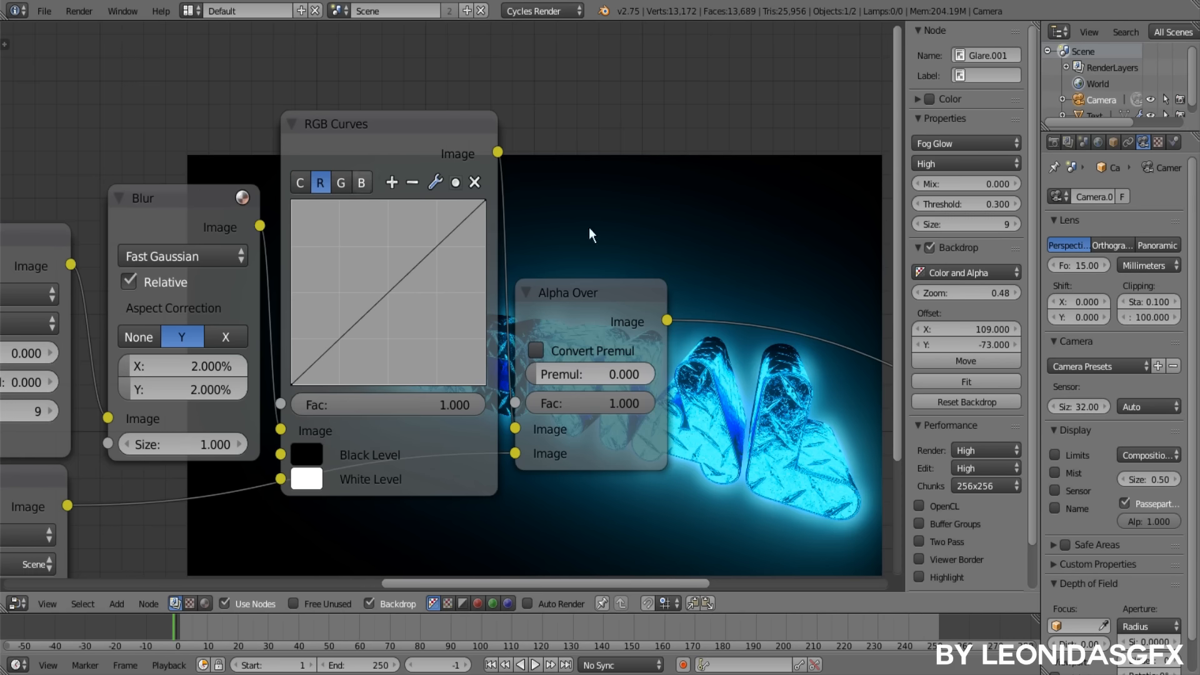
scroll(656, 222, down, 2)
middle_drag(678, 218, 600, 226)
scroll(460, 226, up, 4)
middle_drag(459, 226, 486, 246)
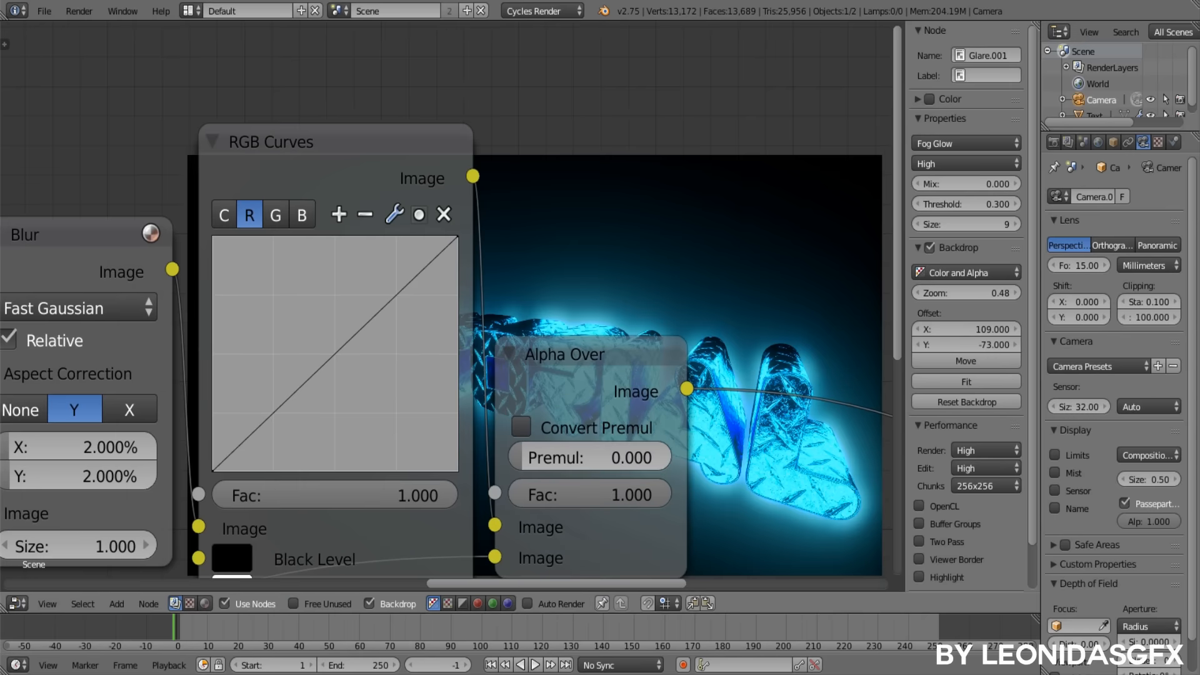
drag(332, 357, 361, 388)
- Lower the second RGB Curves node's green curve to X 0.60556, Y 0.35625 and its blue curve to X 0.61667, Y 0.36250
click(276, 215)
click(330, 349)
click(301, 215)
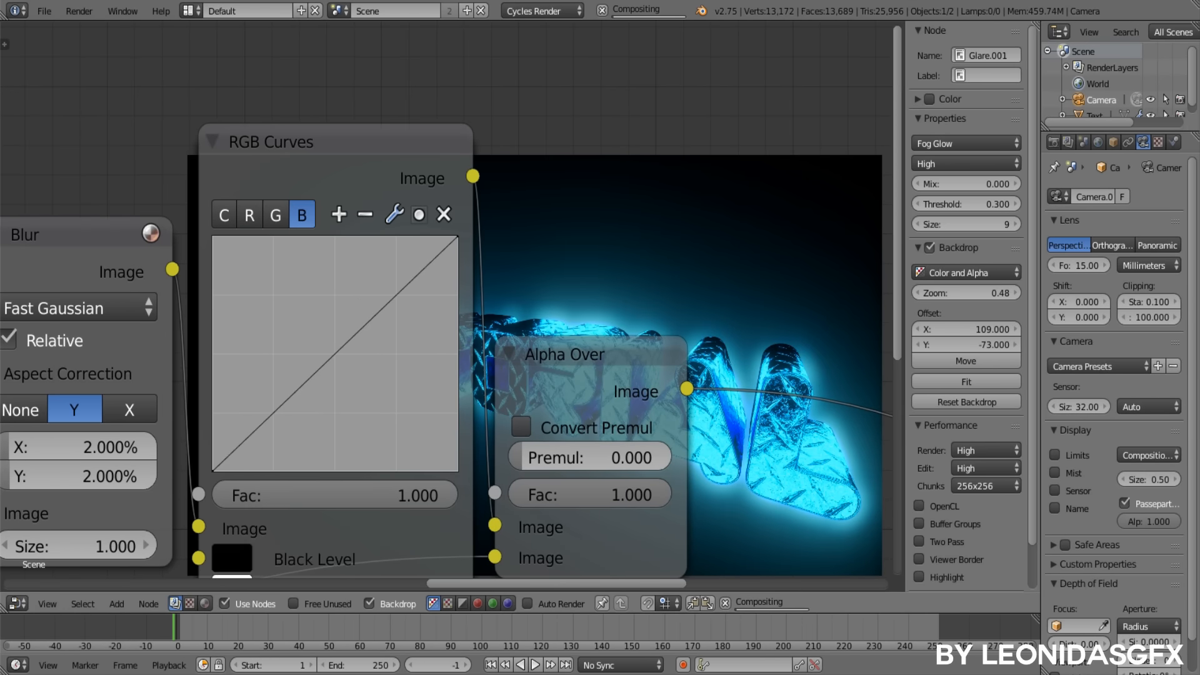
drag(347, 343, 363, 386)
scroll(265, 459, down, 3)
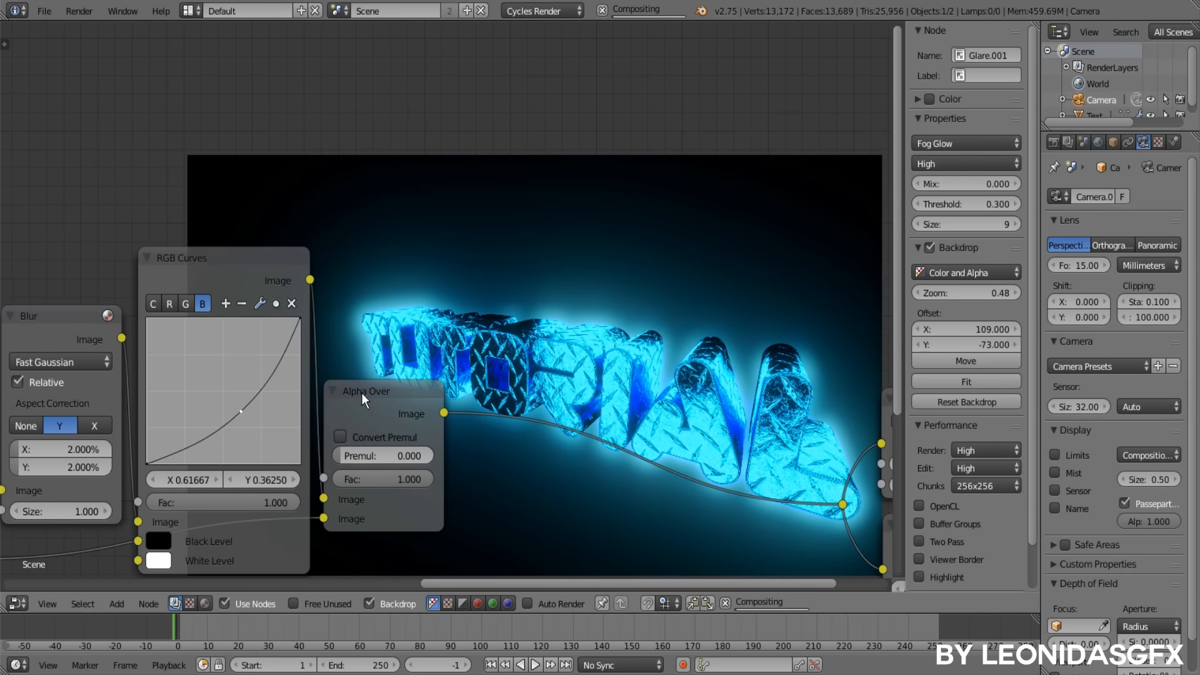
scroll(361, 392, down, 2)
scroll(332, 355, up, 3)
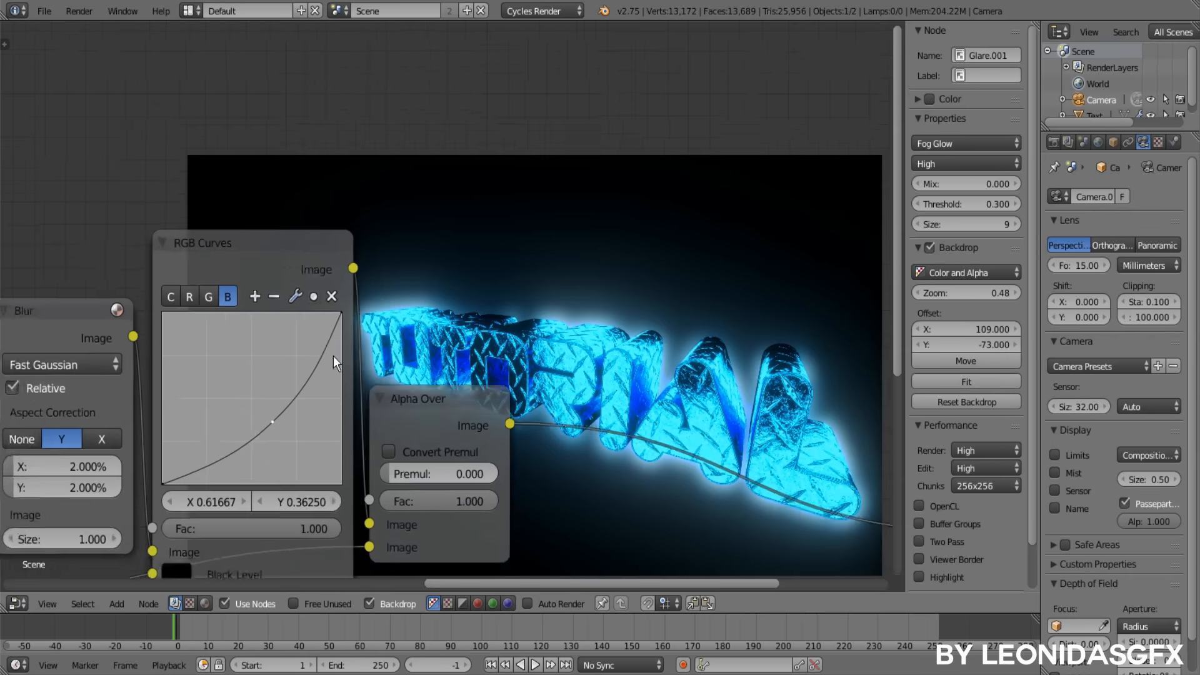
- Lower the second RGB Curves node's green curve further and pull its blue curve down to X 0.71111, Y 0.25000
scroll(333, 355, up, 1)
click(179, 294)
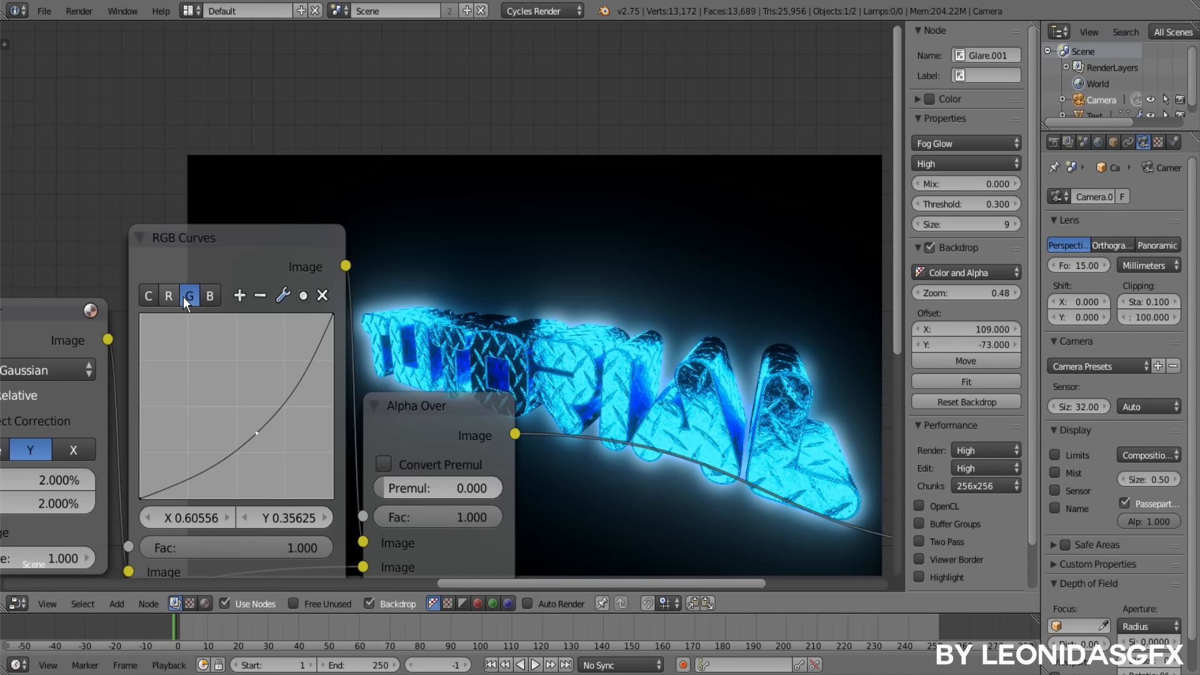
drag(257, 433, 279, 452)
click(211, 296)
- Raise the second RGB Curves node's red curve to X 0.26111, Y 0.78125, then select the node
click(169, 296)
drag(212, 390, 190, 355)
scroll(363, 362, down, 2)
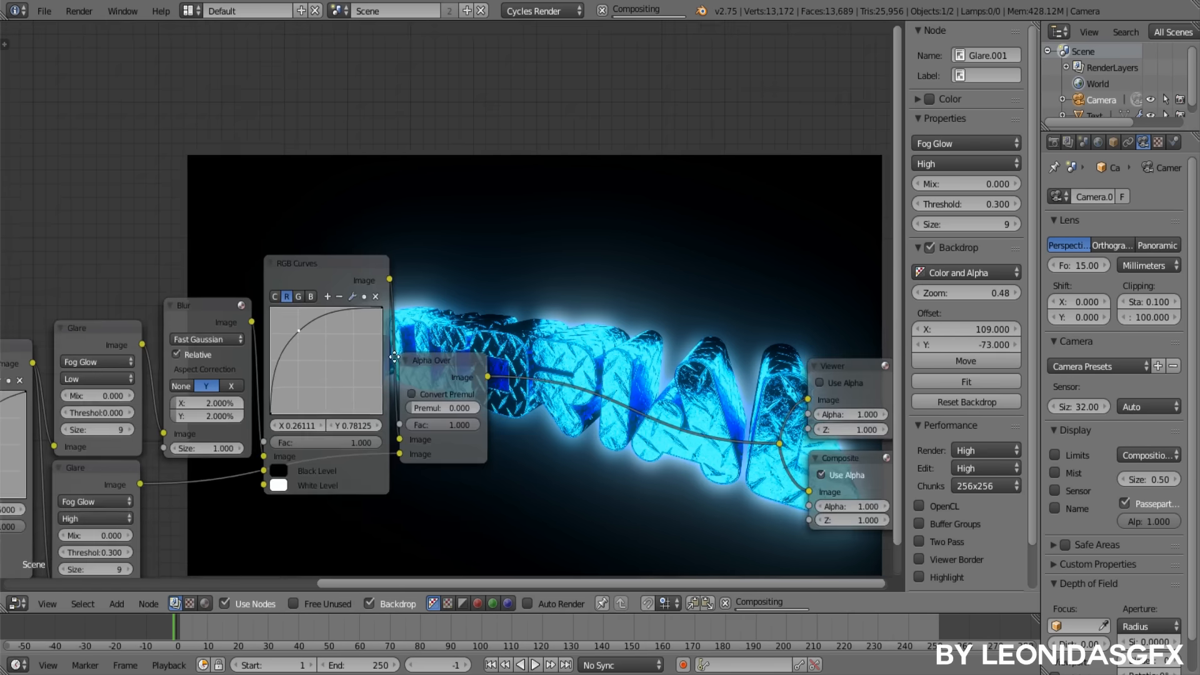
middle_drag(332, 403, 354, 370)
scroll(347, 383, up, 3)
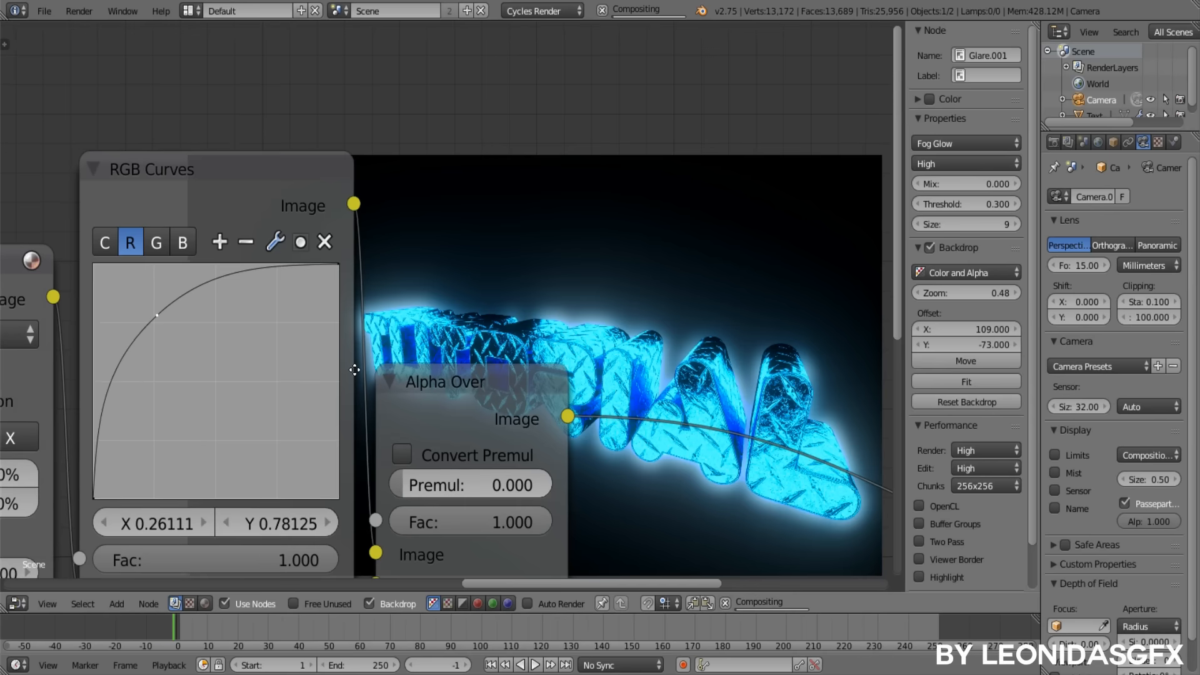
click(219, 182)
scroll(453, 265, down, 2)
scroll(436, 276, up, 2)
scroll(437, 276, down, 1)
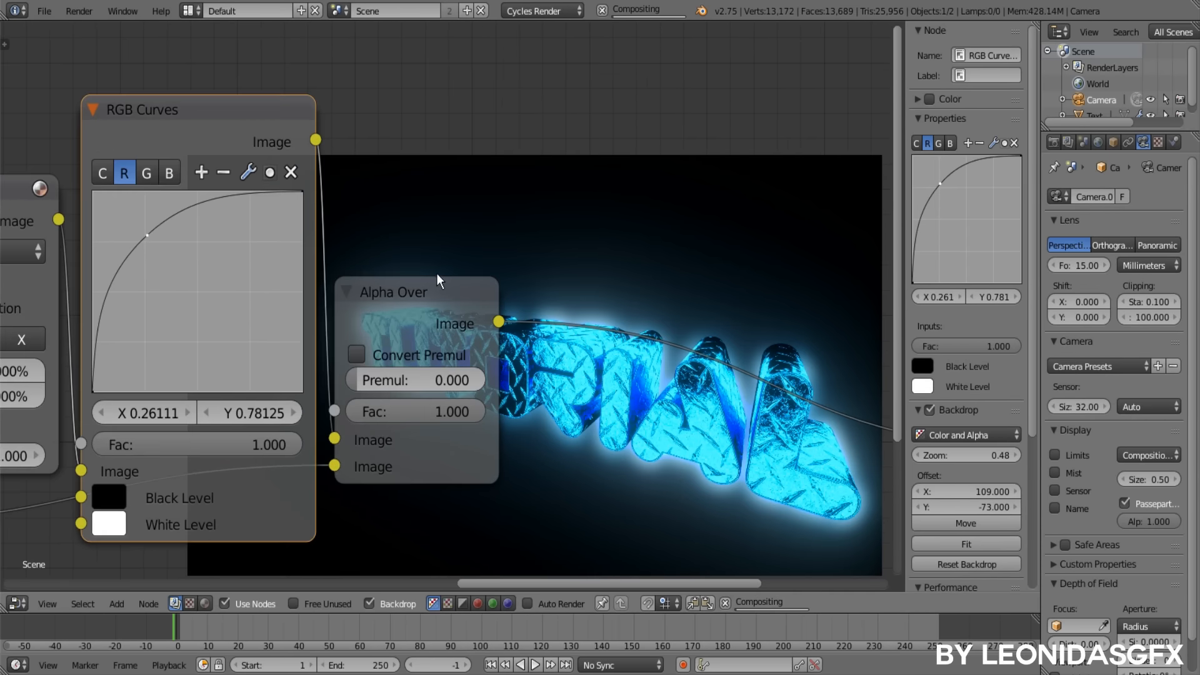
- Move the Alpha Over node slightly up and away from the second RGB Curves node
scroll(501, 392, down, 4)
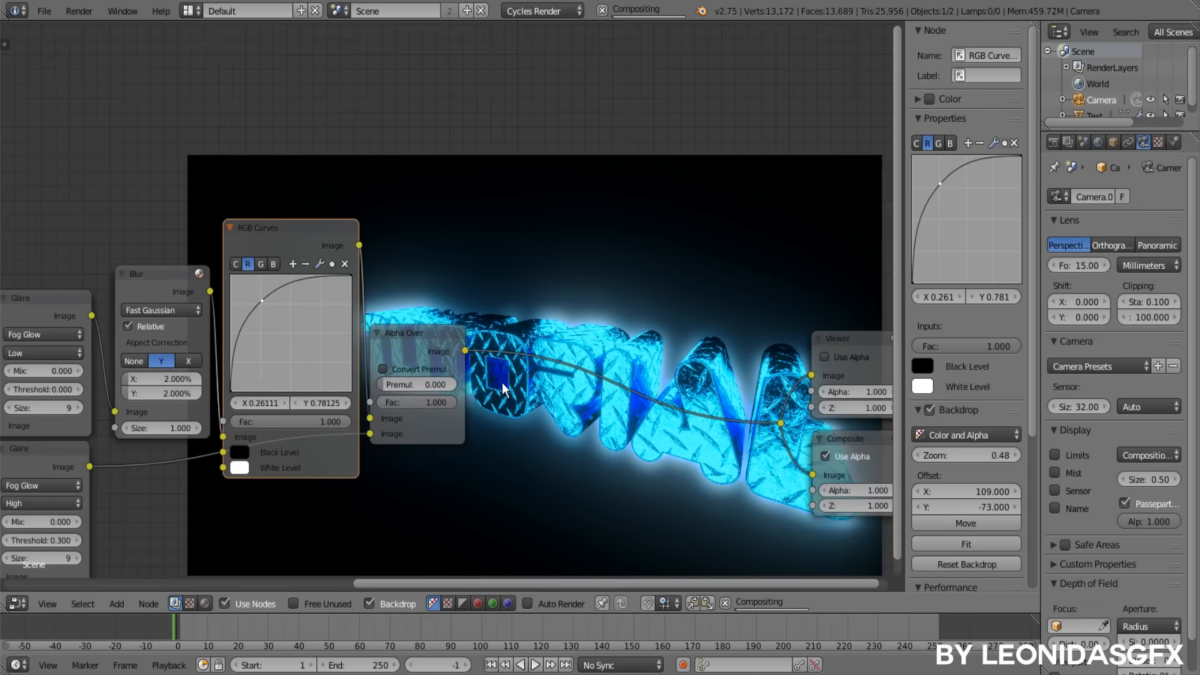
scroll(501, 382, up, 3)
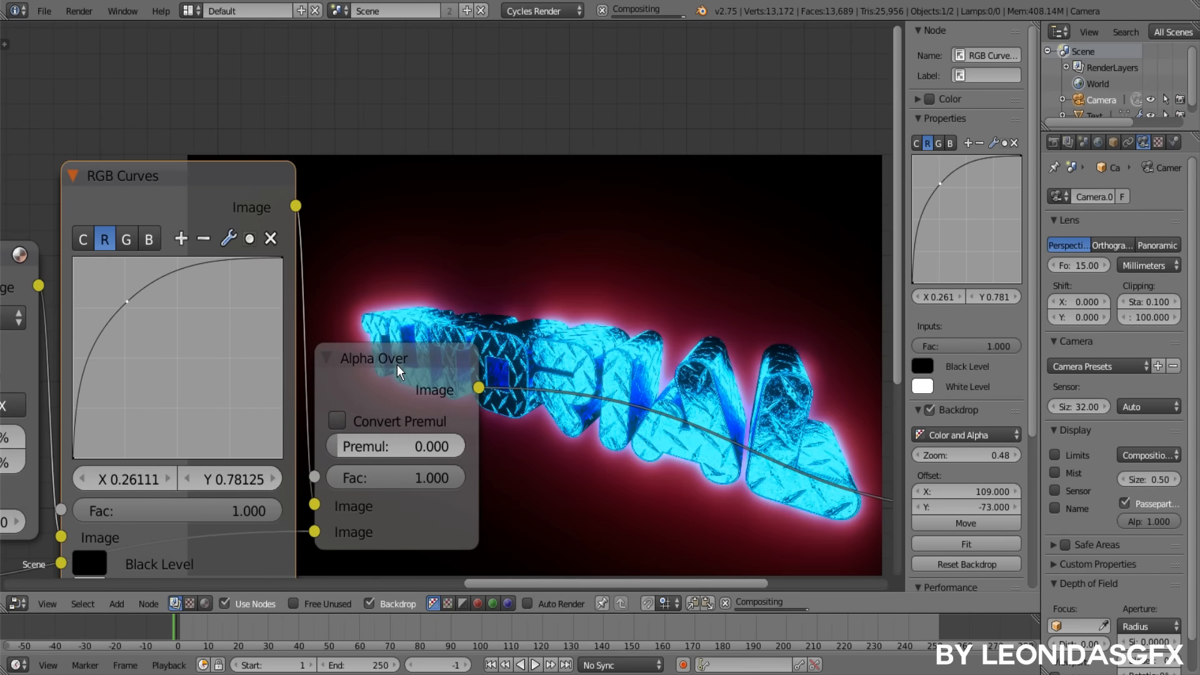
drag(396, 365, 419, 348)
scroll(452, 296, down, 7)
middle_drag(494, 310, 460, 428)
scroll(556, 234, up, 8)
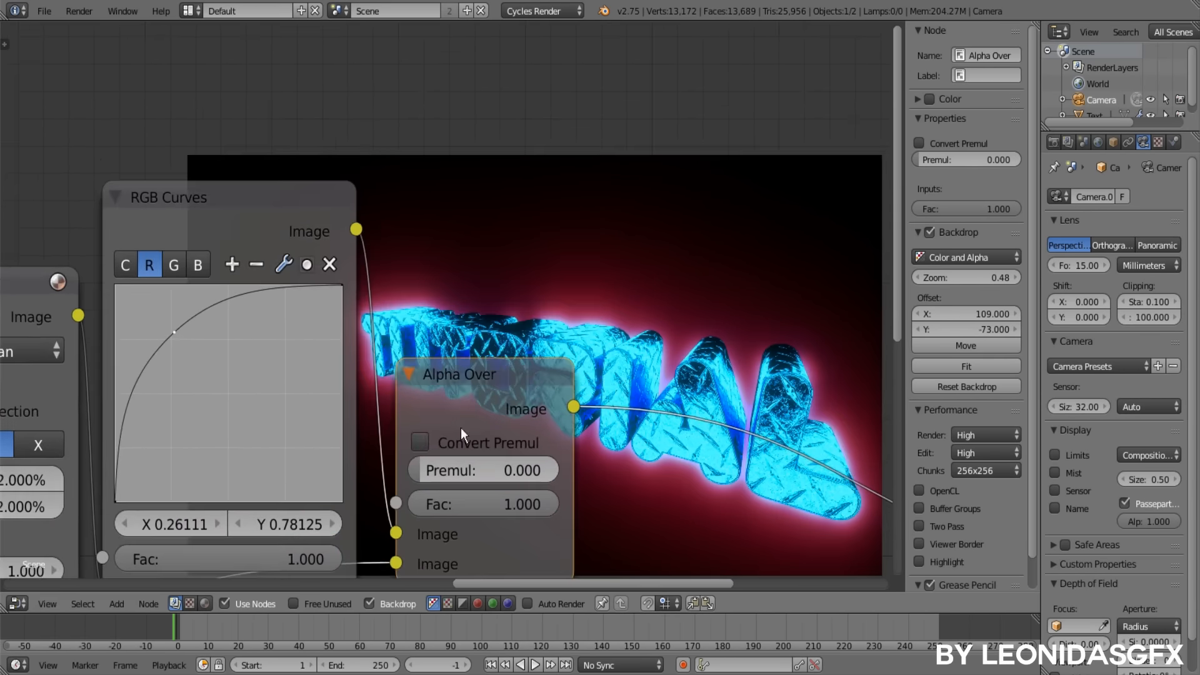
- Delete the added points from the second RGB Curves node's red, green and blue curves, making them straight again
scroll(460, 427, up, 1)
click(313, 260)
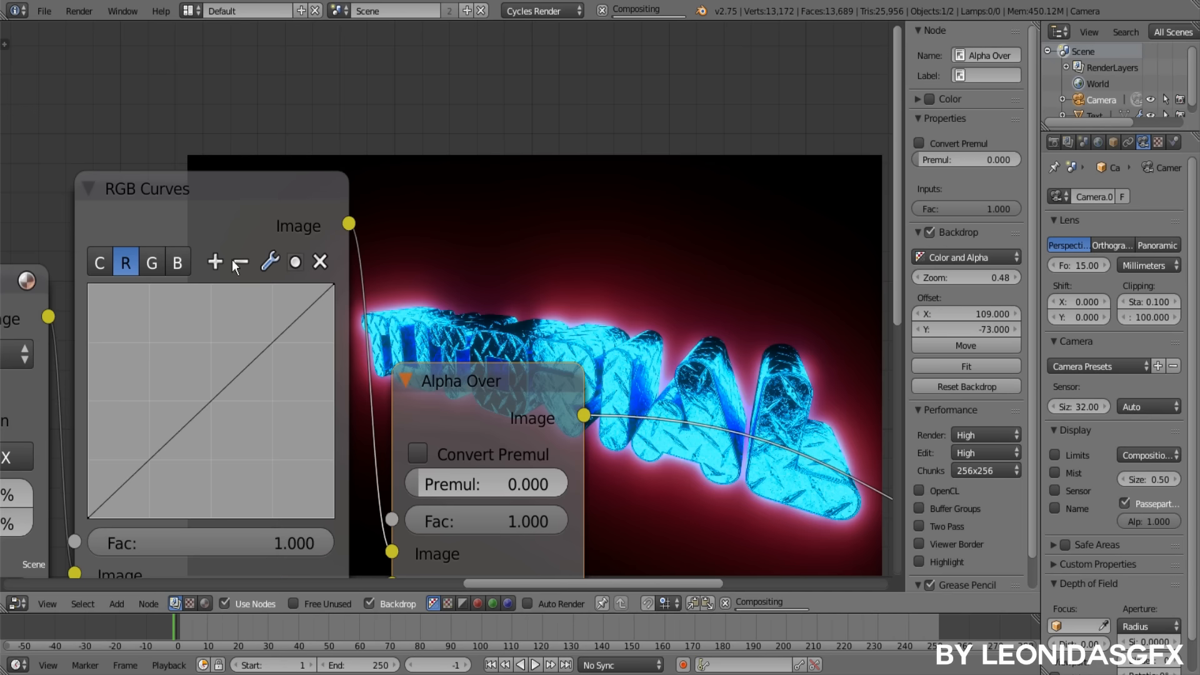
click(143, 260)
click(318, 261)
click(177, 264)
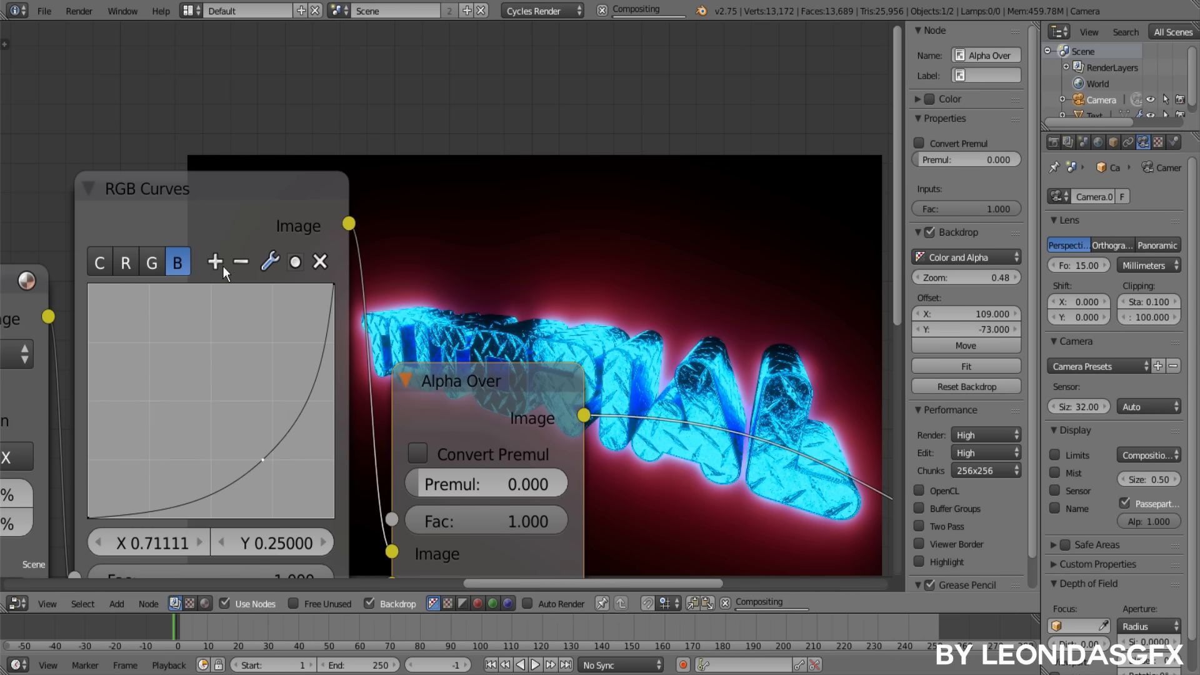
click(318, 262)
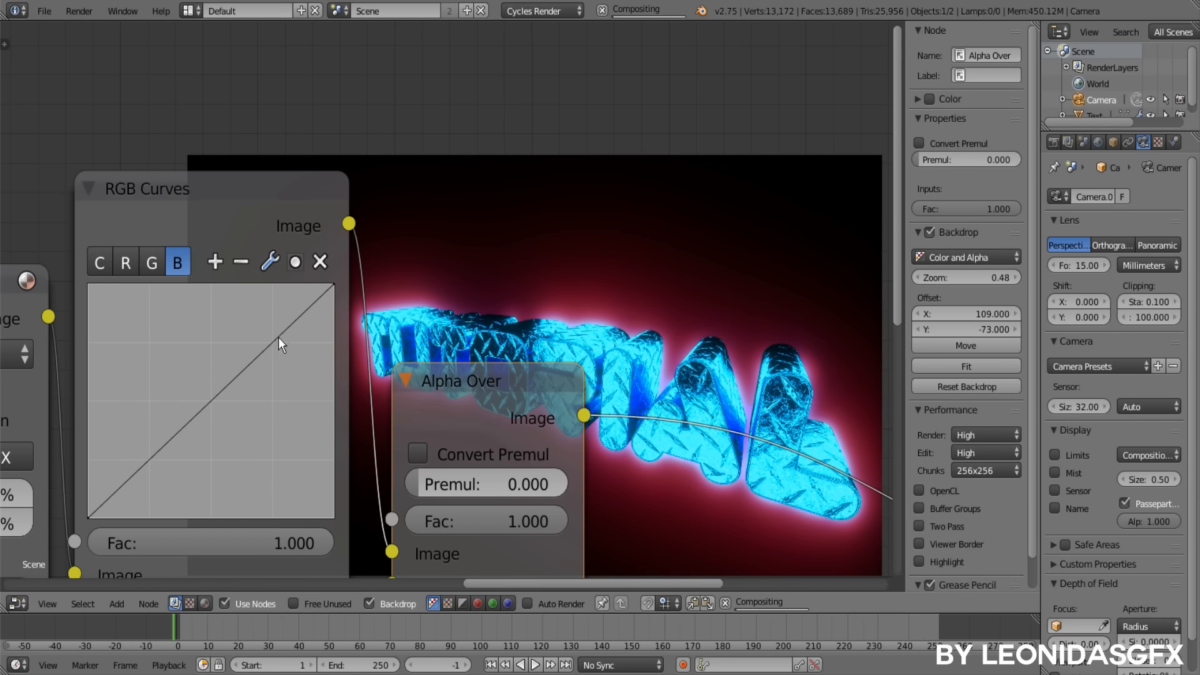
- Raise the second RGB Curves node's blue curve with a point at X 0.70000, Y 0.83750
drag(279, 336, 260, 321)
click(151, 262)
click(165, 259)
scroll(452, 306, down, 3)
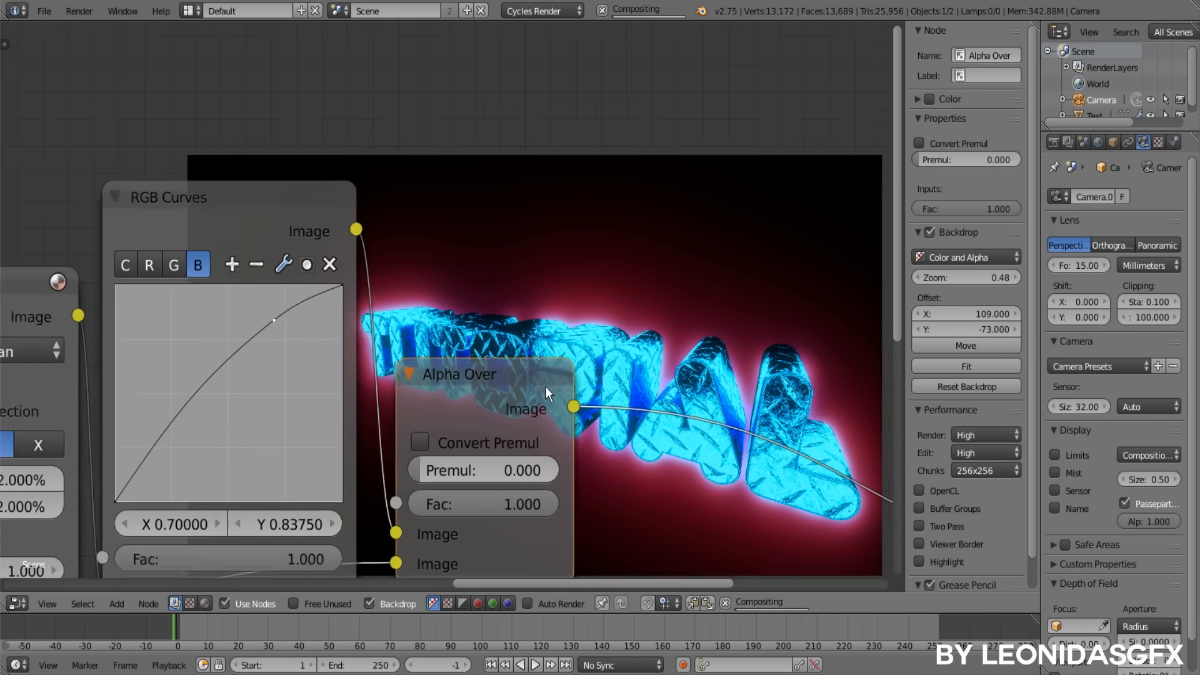
scroll(515, 360, down, 2)
middle_drag(537, 317, 592, 148)
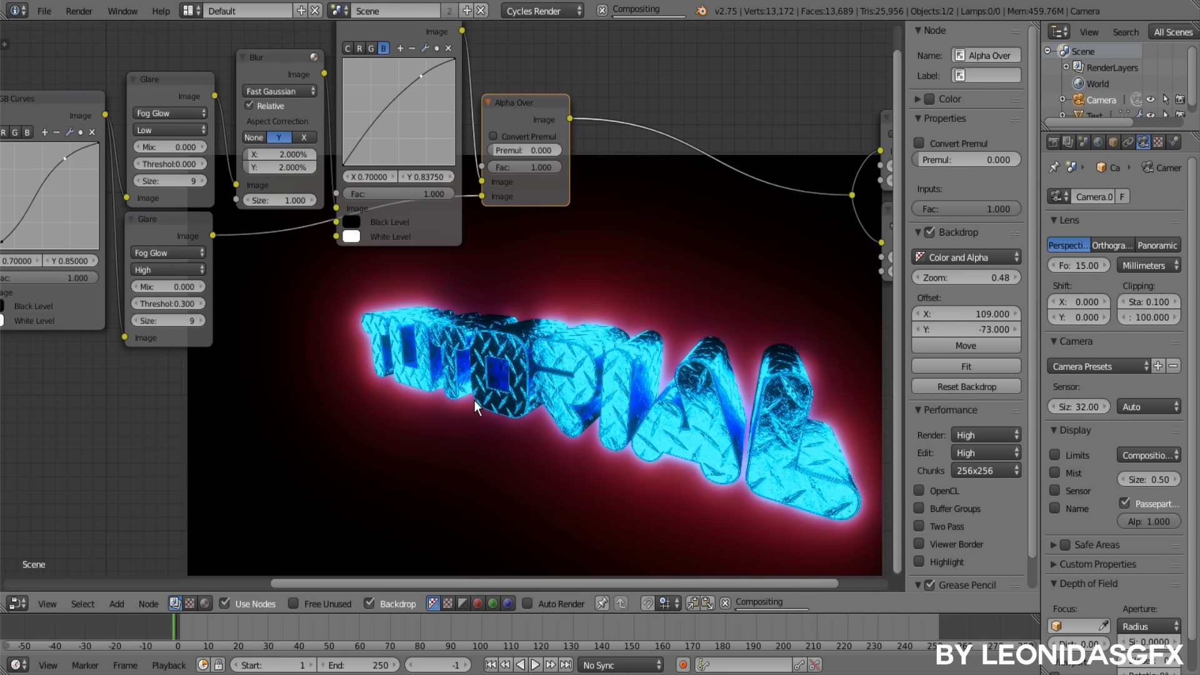
- Review the node chain from Render Layers through Color Correction, RGB Curves, Glare and Blur to Alpha Over, along with the composited text glow
middle_drag(440, 366, 763, 339)
scroll(373, 384, down, 3)
middle_drag(467, 367, 551, 369)
scroll(540, 367, down, 2)
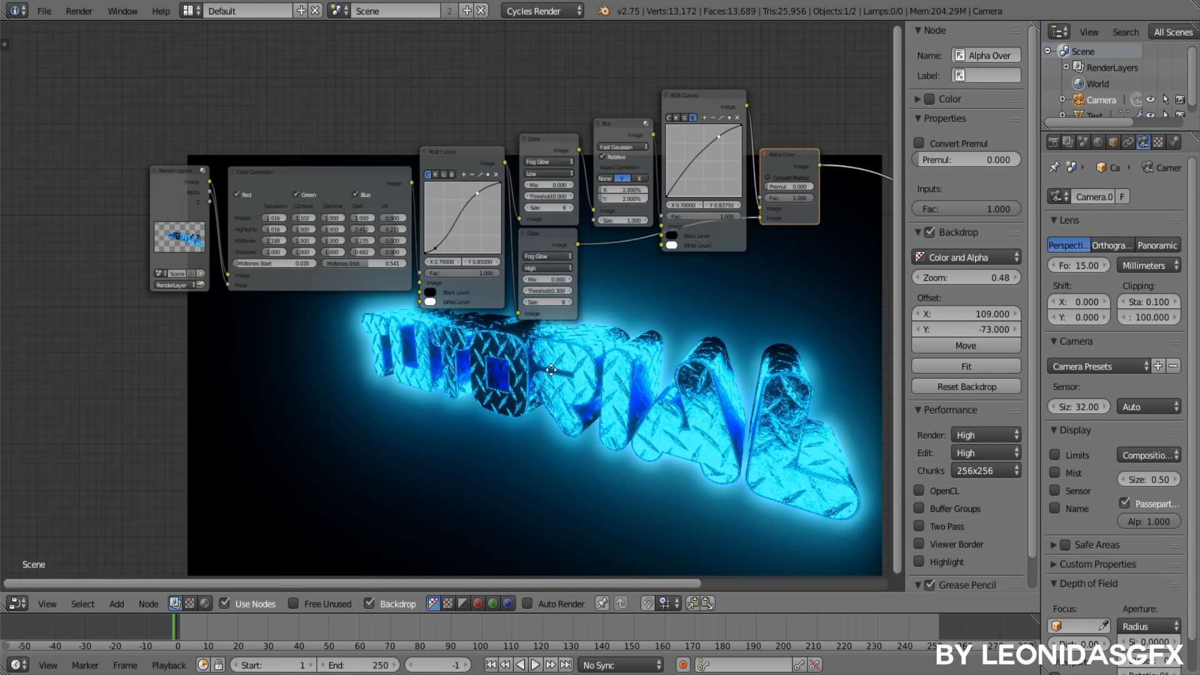
scroll(432, 369, up, 3)
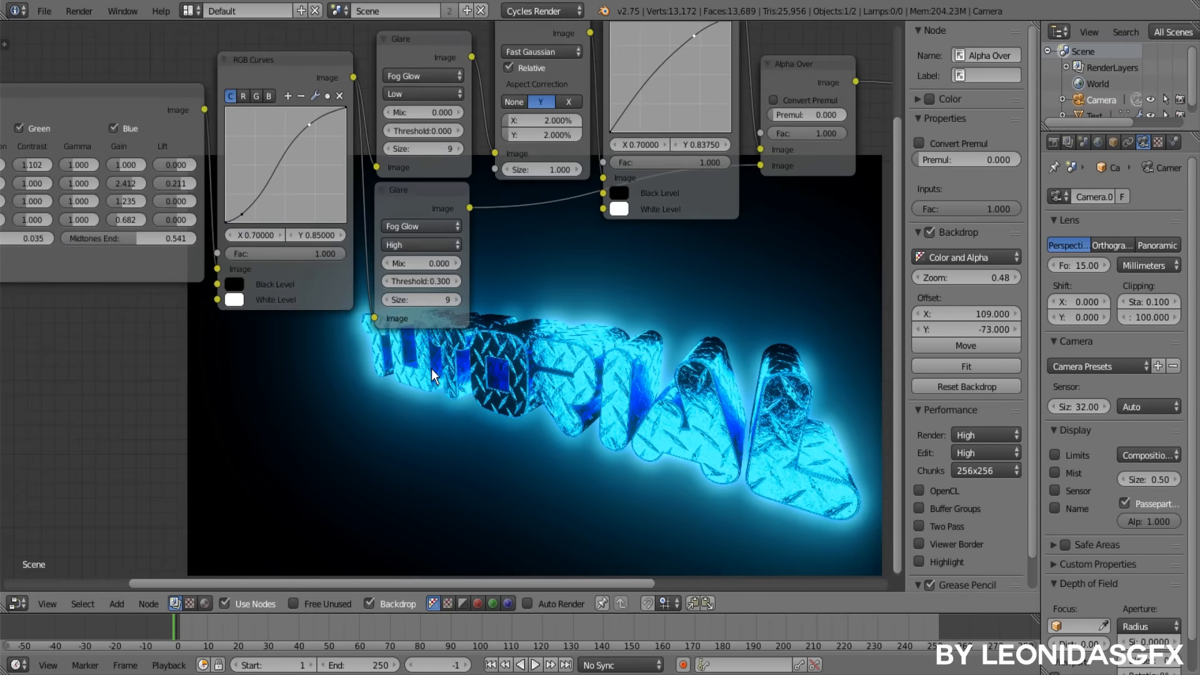
scroll(431, 369, down, 3)
middle_drag(369, 375, 581, 299)
middle_drag(318, 318, 428, 331)
scroll(460, 309, up, 2)
middle_drag(569, 309, 545, 435)
scroll(426, 342, up, 2)
middle_drag(485, 350, 601, 376)
scroll(504, 252, down, 4)
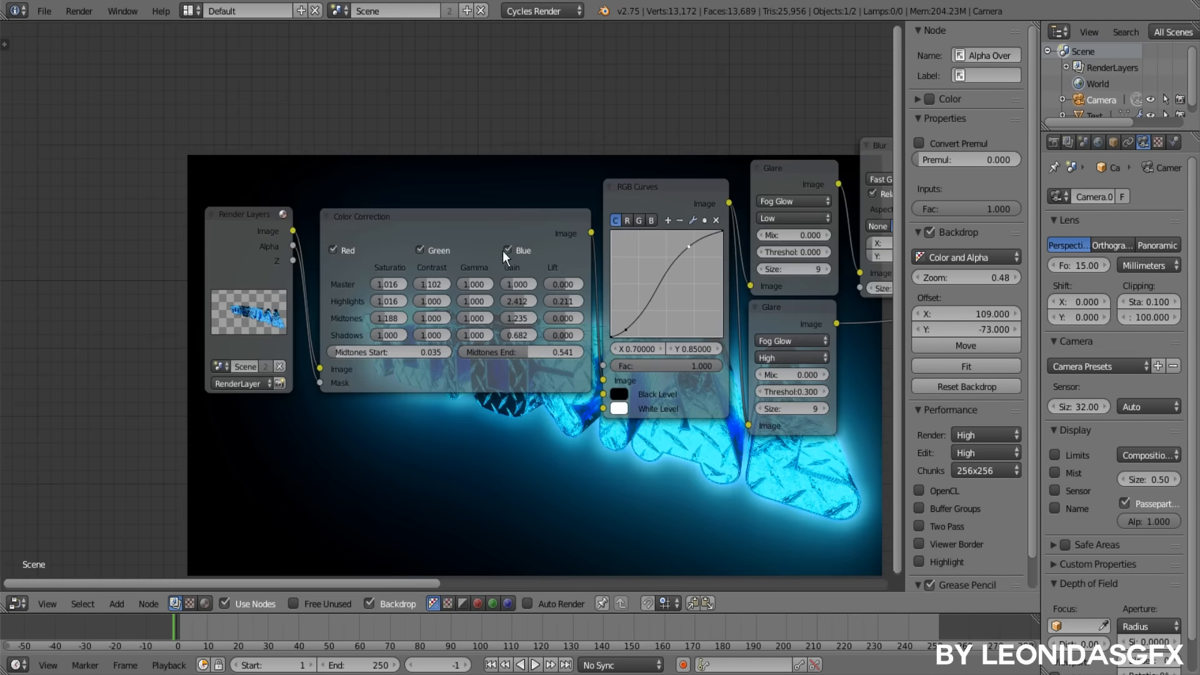
middle_drag(502, 250, 476, 100)
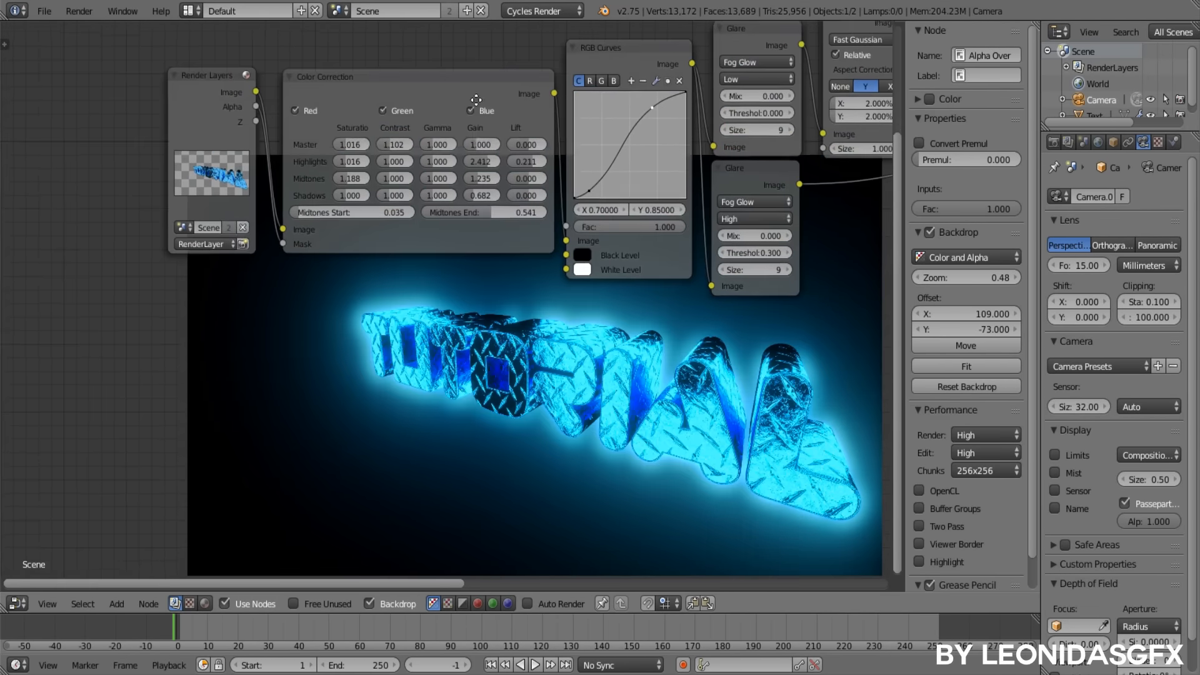
middle_drag(489, 344, 512, 351)
scroll(532, 214, up, 1)
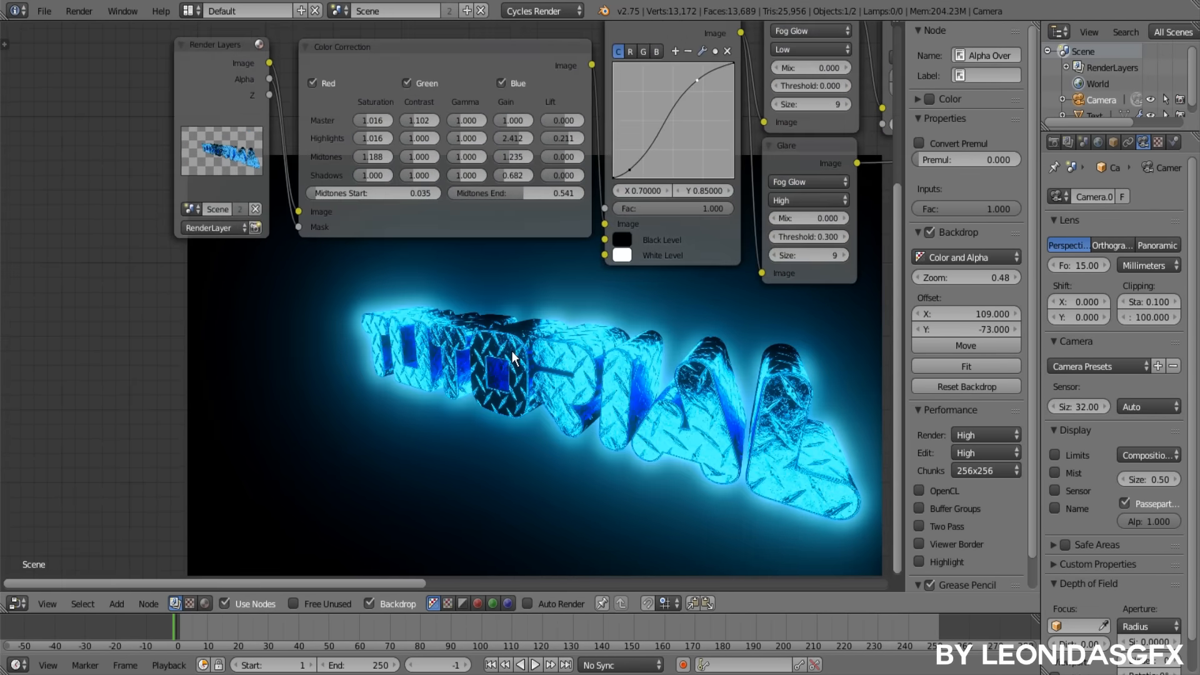
scroll(511, 351, up, 2)
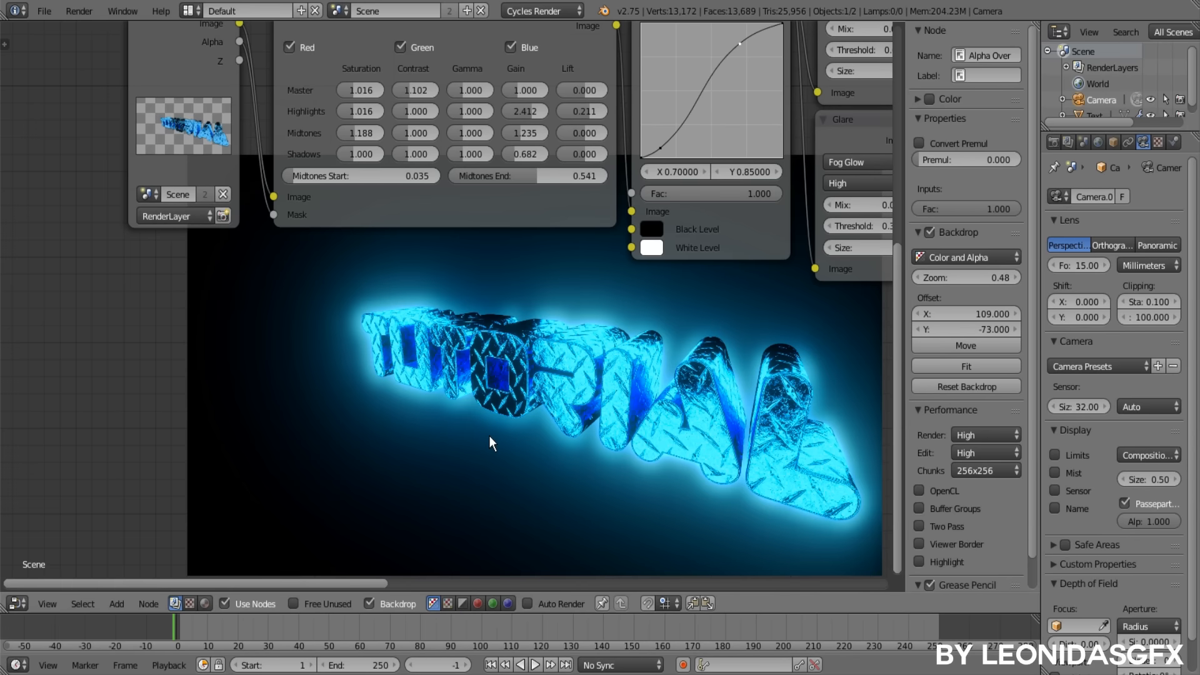
scroll(618, 322, up, 2)
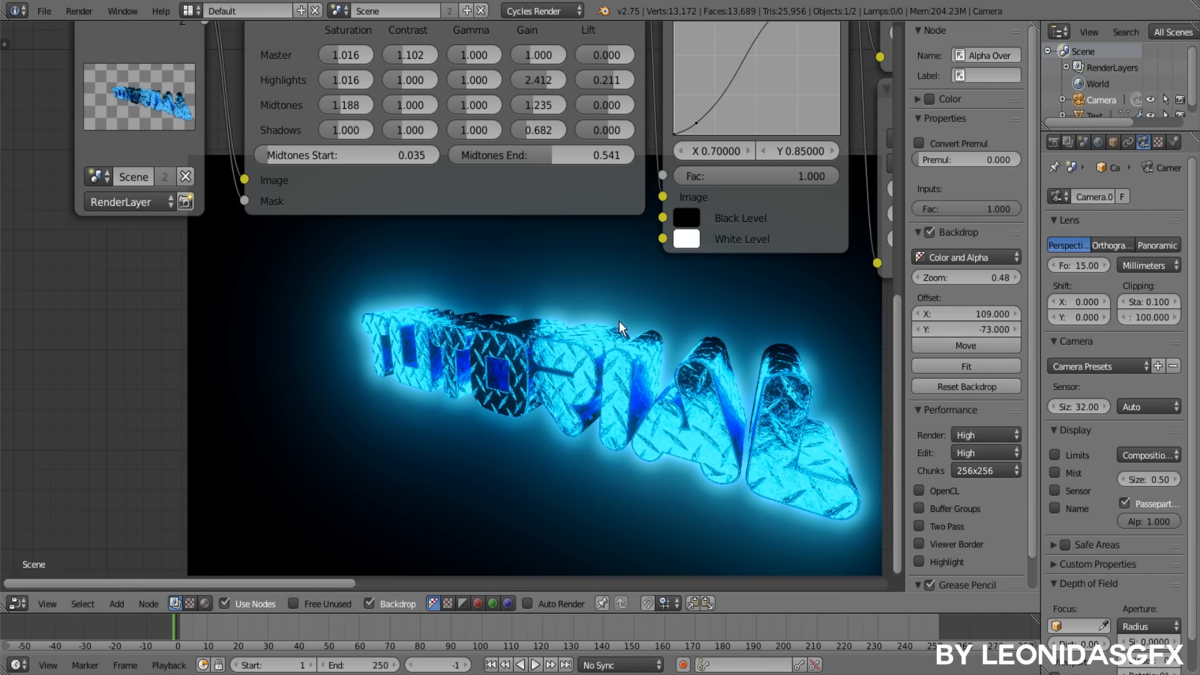
scroll(619, 321, down, 9)
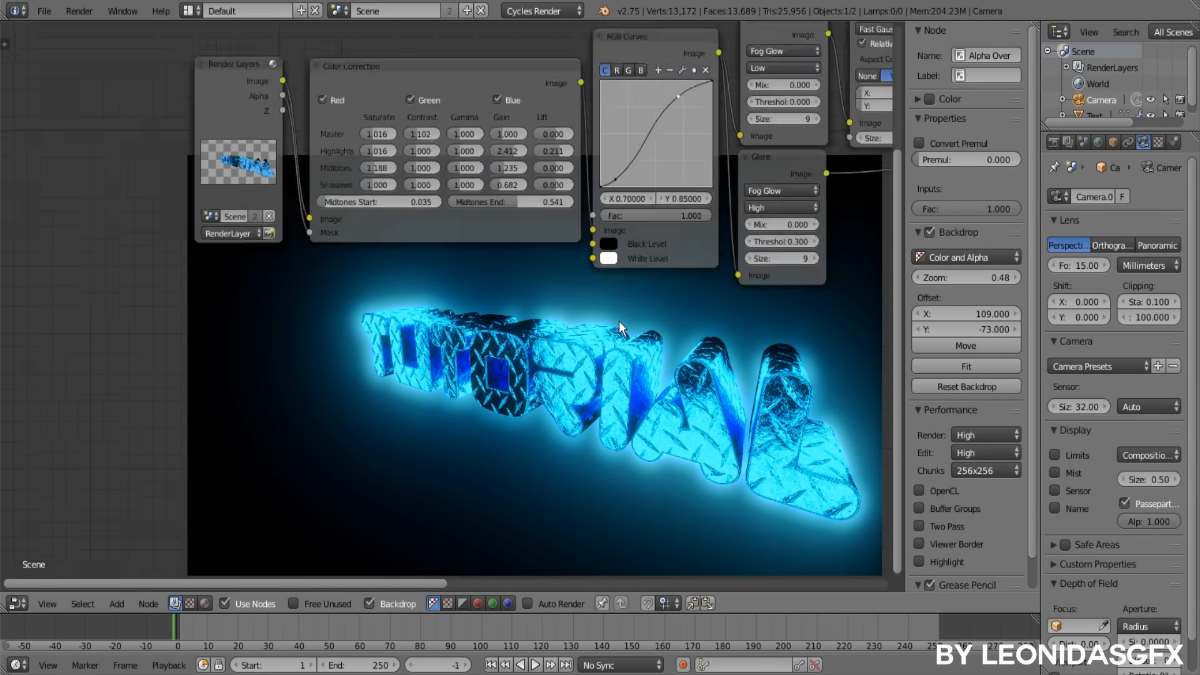
- Move the Alpha Over node down beside the lower part of the second RGB Curves node, levelling its output link
middle_drag(760, 262, 491, 332)
middle_drag(632, 294, 536, 305)
scroll(550, 294, up, 6)
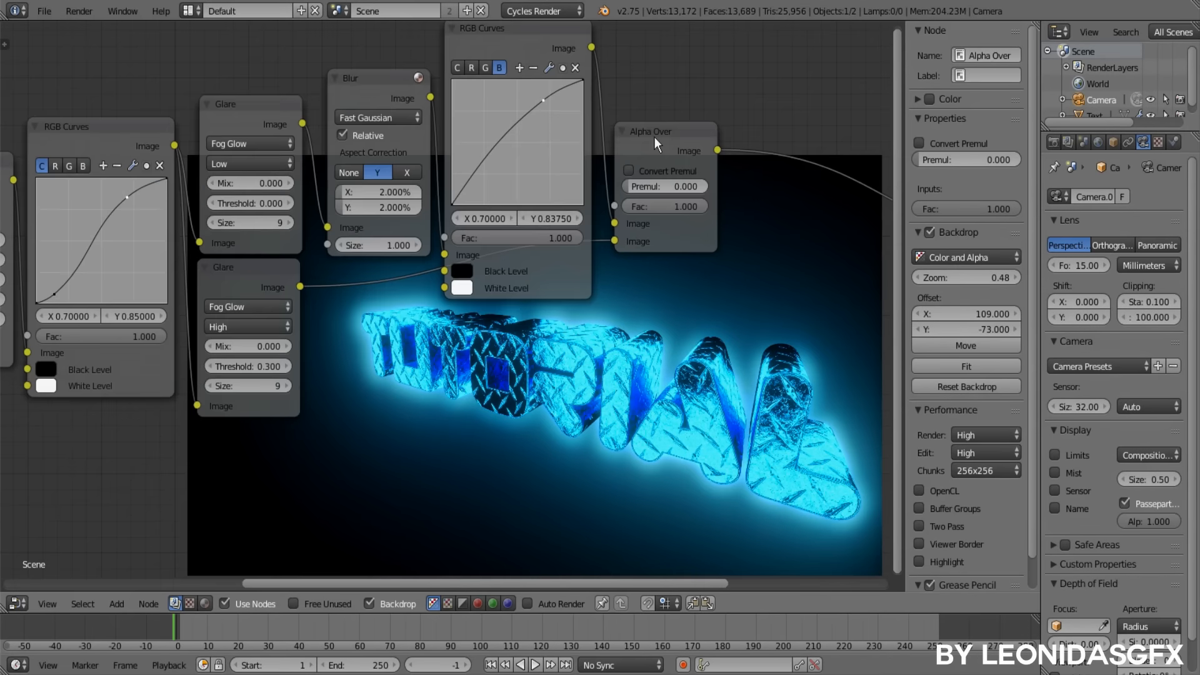
drag(651, 152, 638, 204)
scroll(633, 202, down, 5)
middle_drag(632, 203, 587, 185)
scroll(591, 188, up, 2)
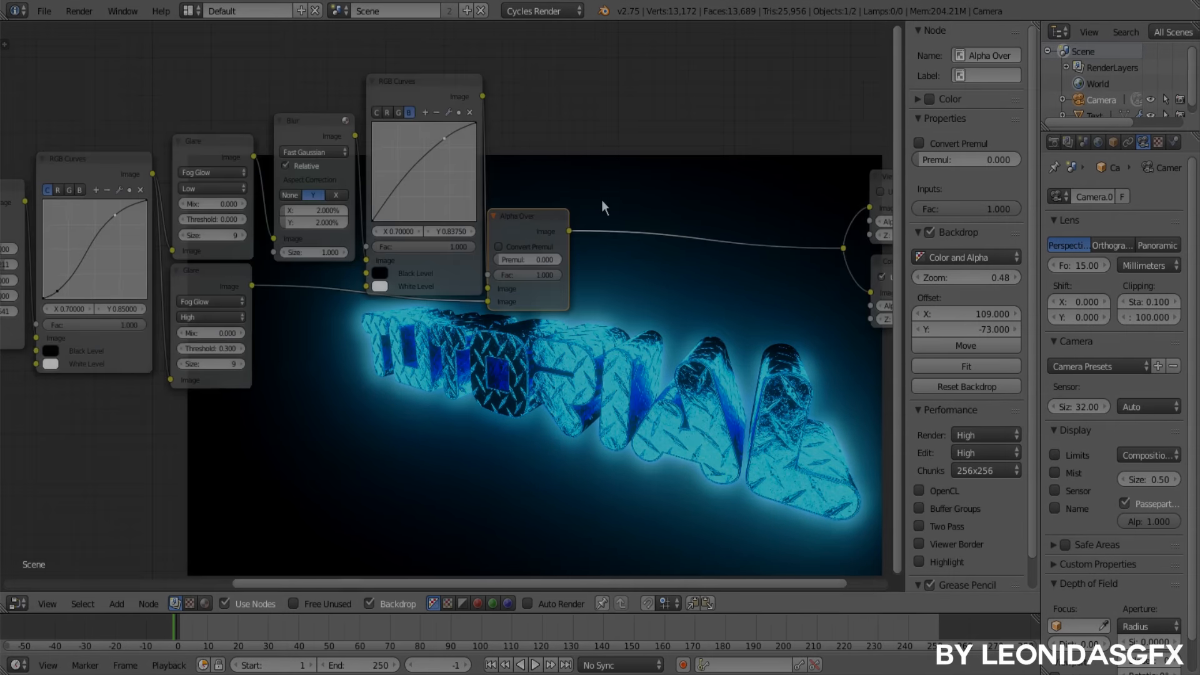
key(g)
click(602, 216)
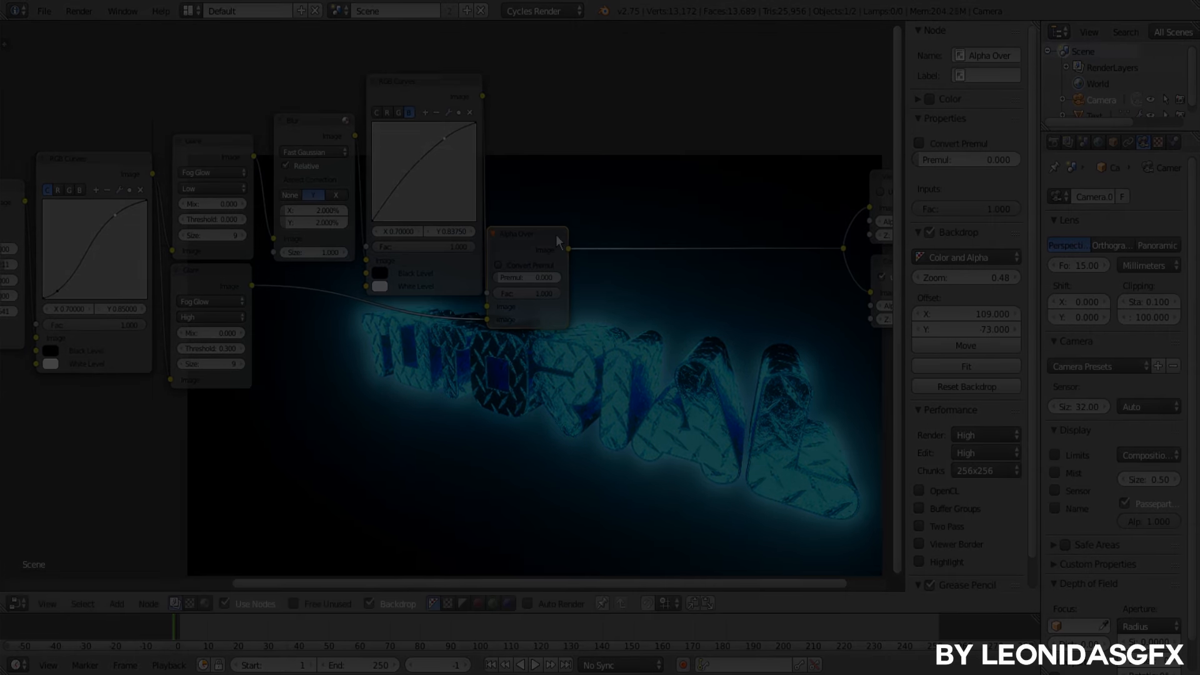